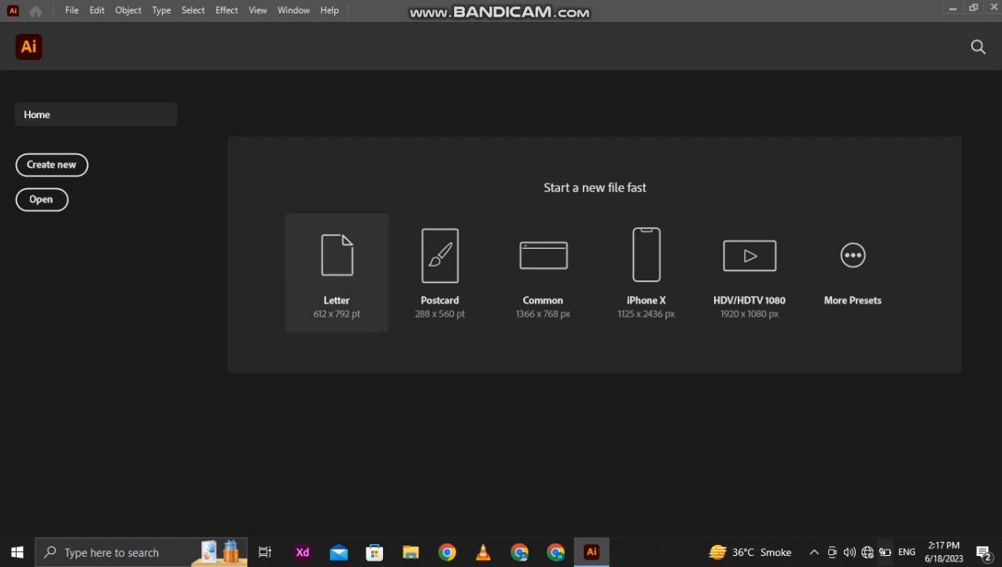
Create a Letter-size document and widen its artboard towards a nearly square format.
click(336, 272)
key(shift+o)
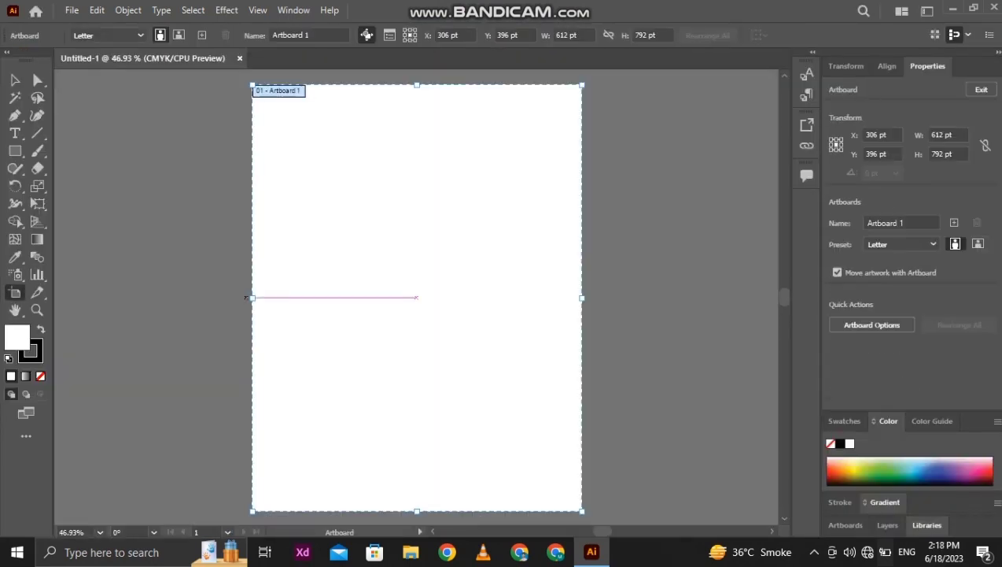
drag(251, 295, 183, 295)
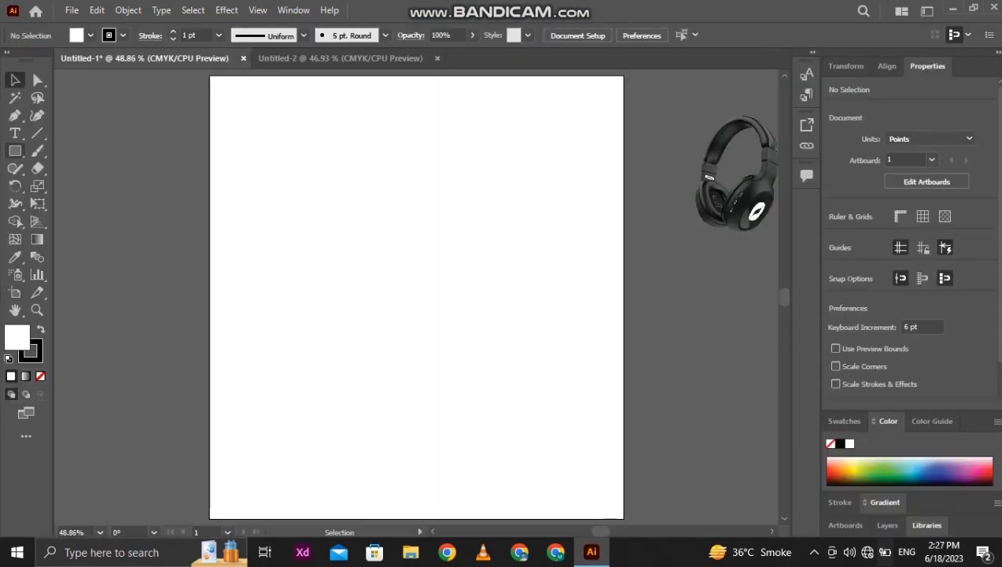
Draw a rectangle from the artboard's upper-left corner across its full width and give it a radial gradient fill.
key(m)
drag(209, 76, 623, 372)
key(shift+x)
click(26, 375)
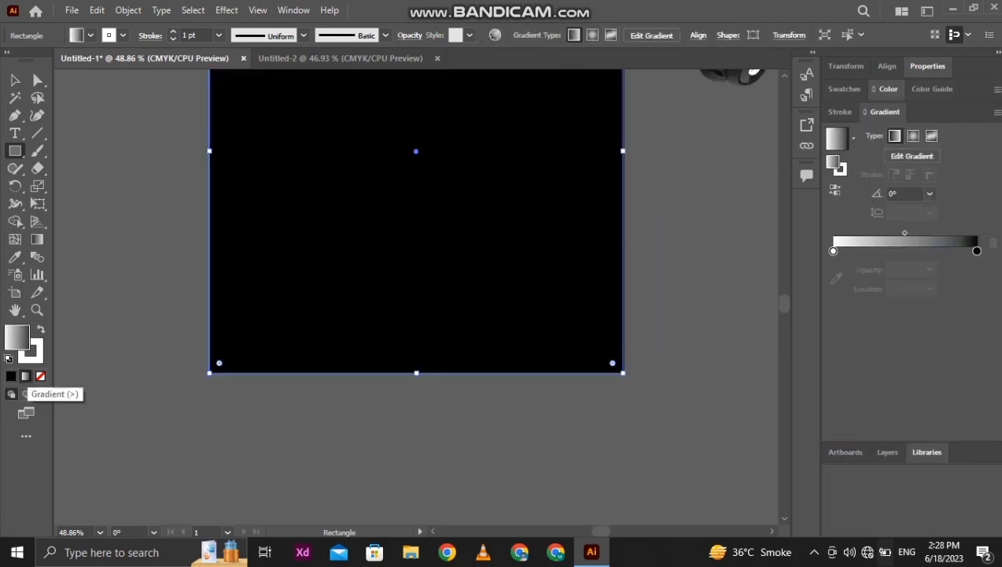
click(913, 135)
double_click(17, 337)
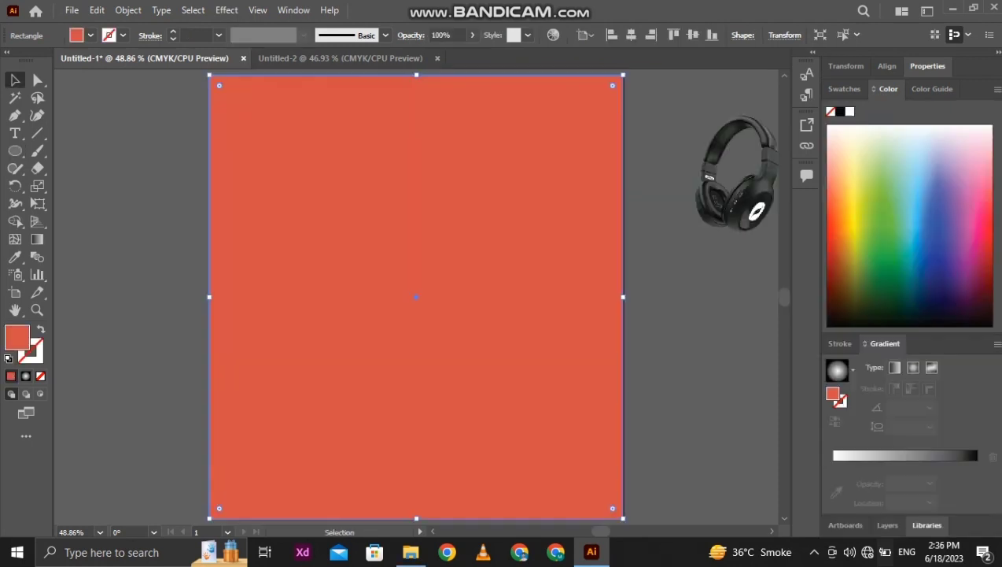
Apply the radial gradient from the background rectangle's centre and set its outer color stop to orange-red.
key(g)
click(415, 297)
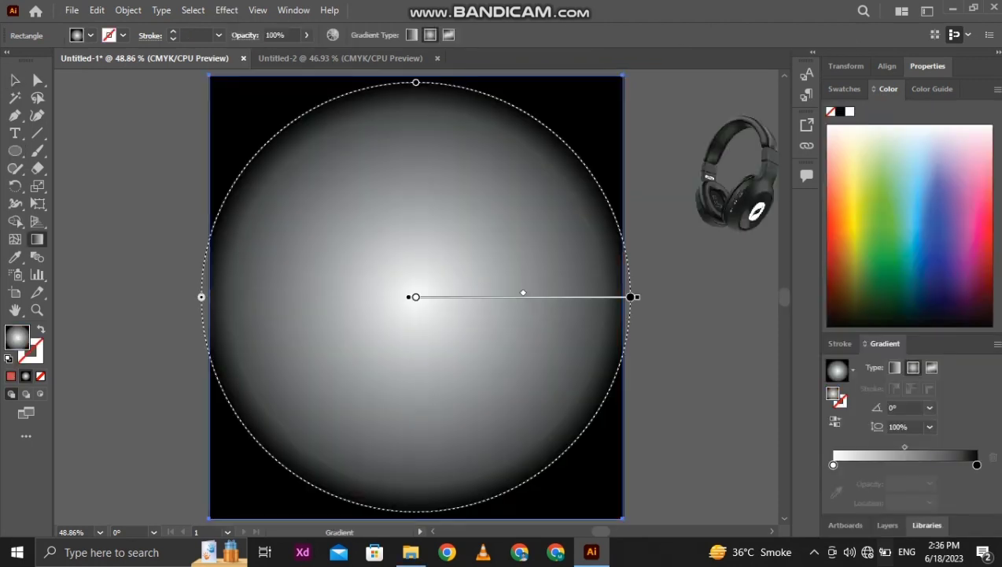
double_click(631, 297)
click(556, 342)
click(566, 341)
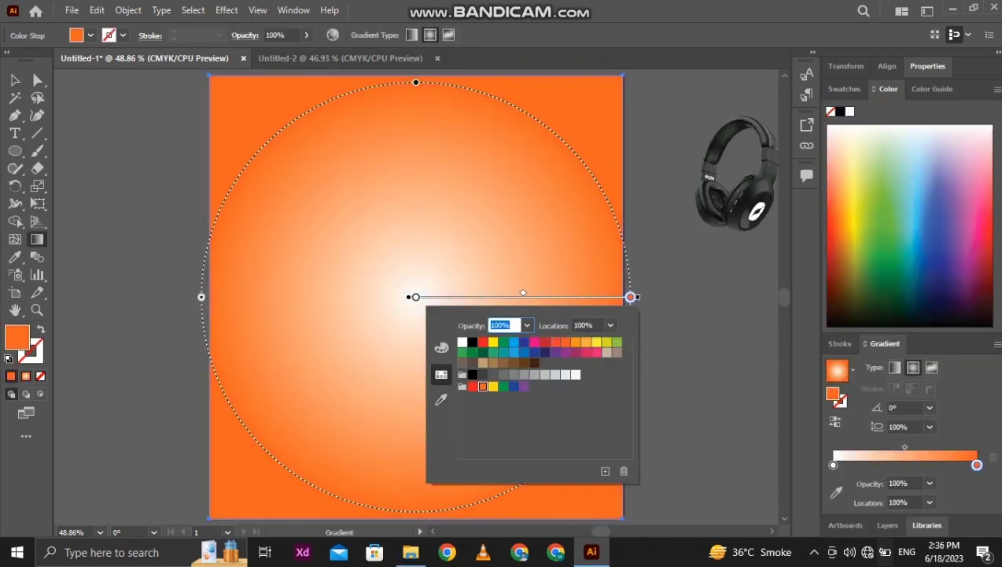
click(555, 342)
Set the gradient's center color stop to the same orange-red at 70% opacity.
double_click(415, 296)
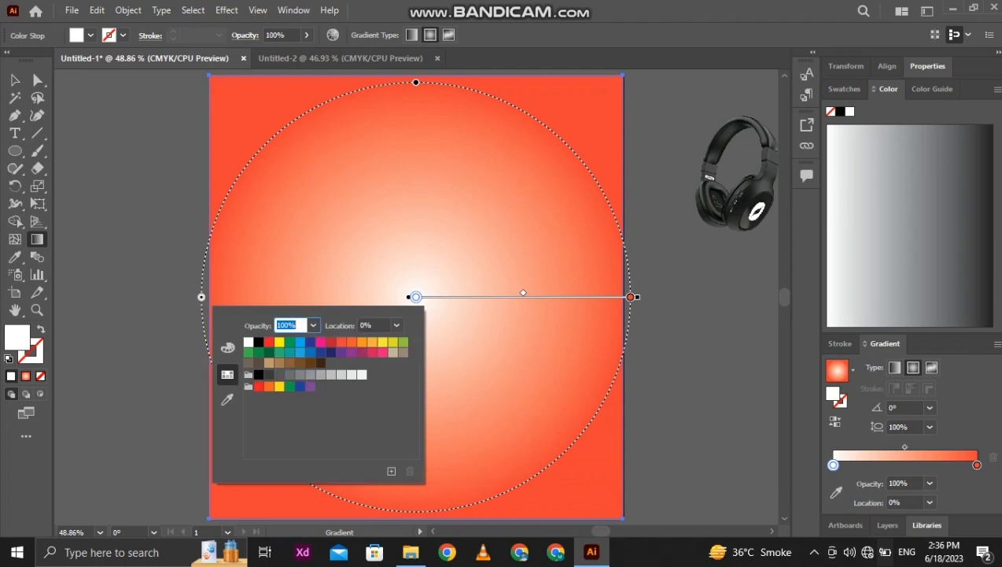
click(314, 325)
click(269, 341)
click(342, 342)
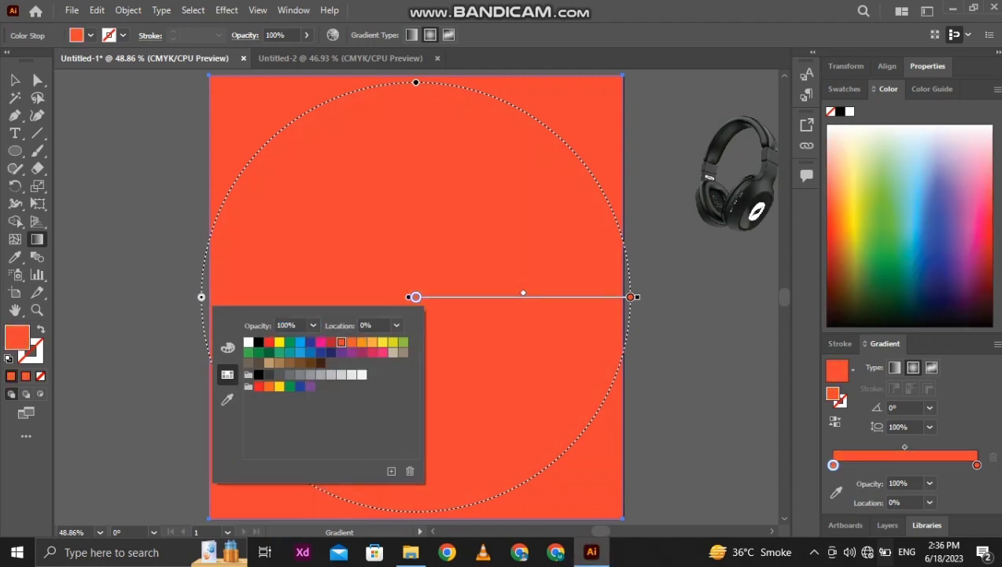
click(314, 325)
click(331, 451)
key(Escape)
key(v)
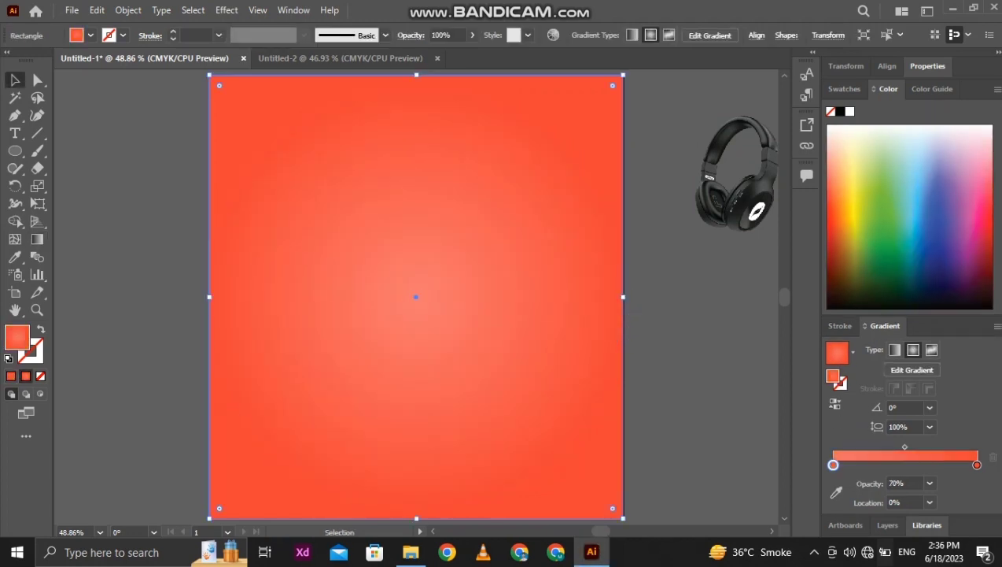
Draw a circle overlapping the artboard's left edge in its upper half.
key(ctrl+shift+a)
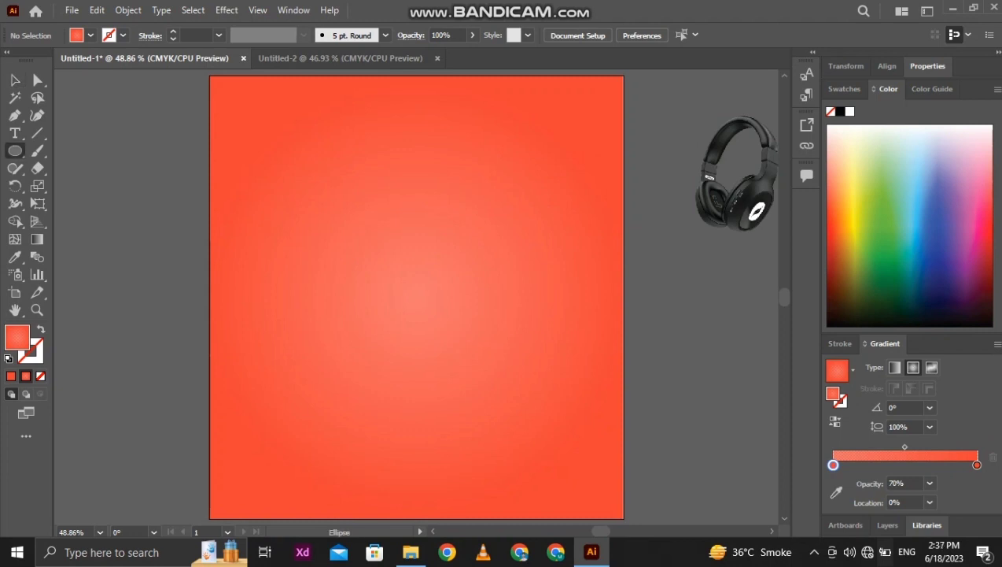
drag(75, 158, 225, 308)
Try the Color Halftone effect on the gradient-filled circle and undo it.
click(227, 9)
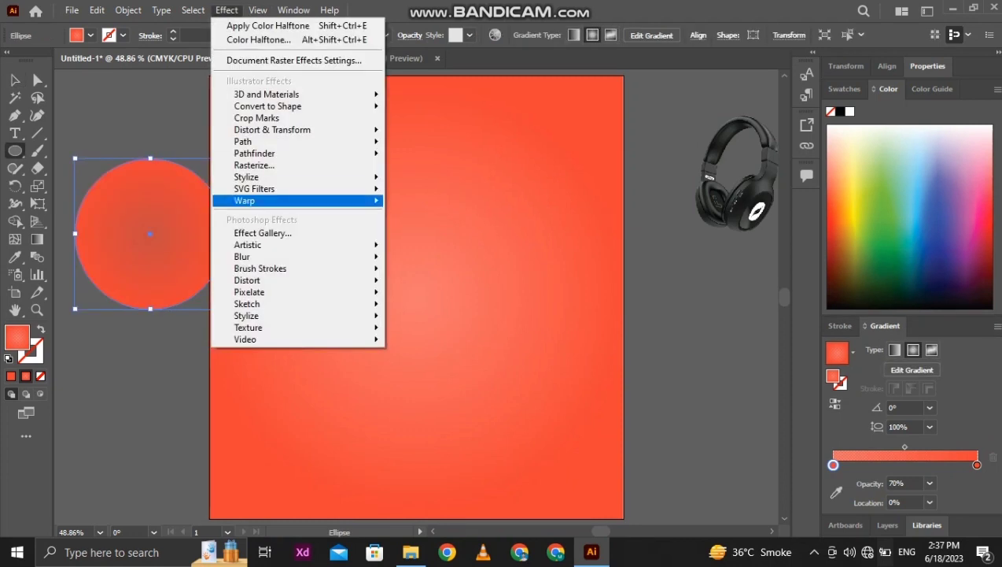
mouse_move(252, 292)
click(438, 293)
click(589, 159)
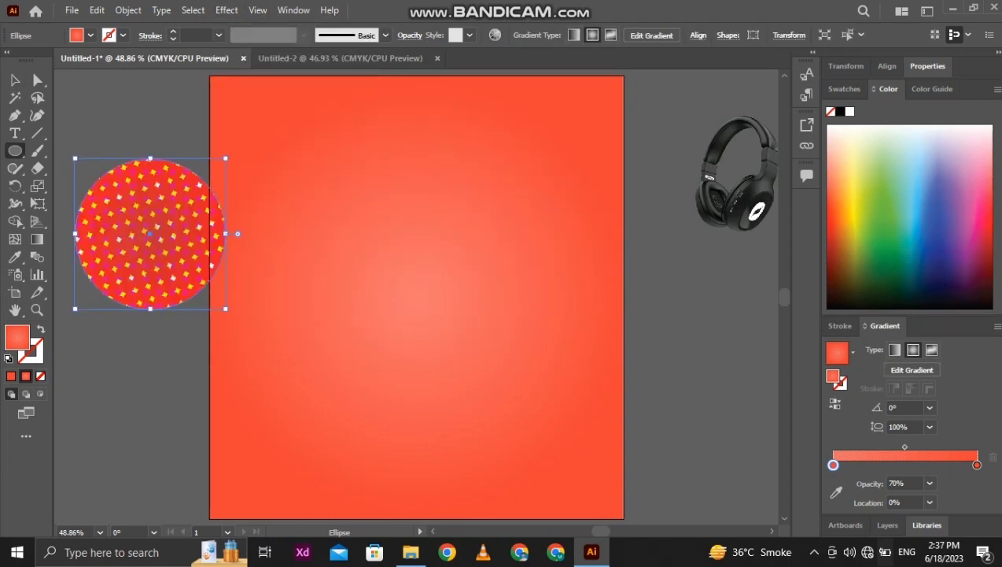
key(ctrl+z)
Apply the Color Halftone effect to the circle with a solid orange-red fill and expand its appearance.
click(11, 375)
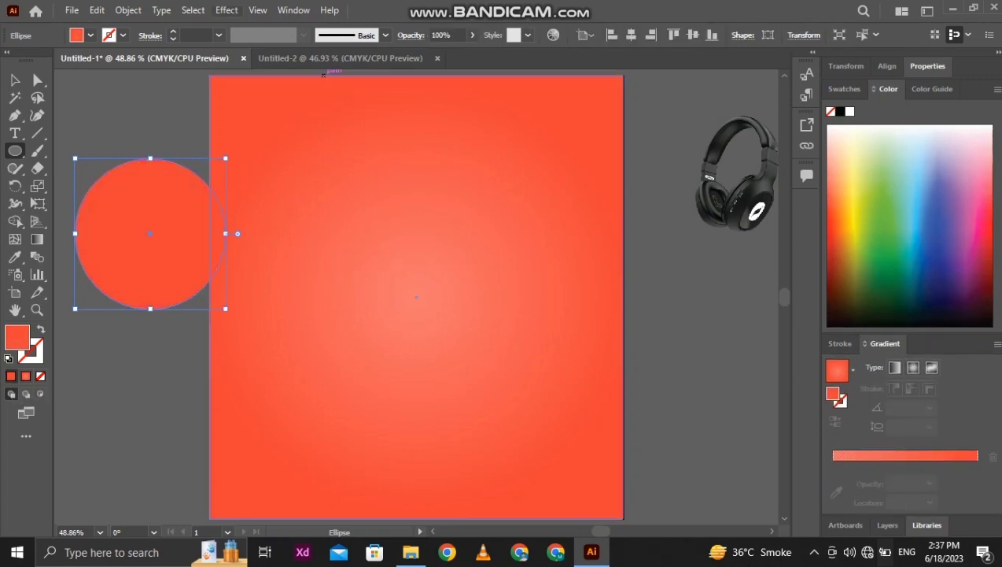
click(227, 10)
mouse_move(252, 292)
click(448, 294)
click(591, 160)
click(132, 9)
click(206, 195)
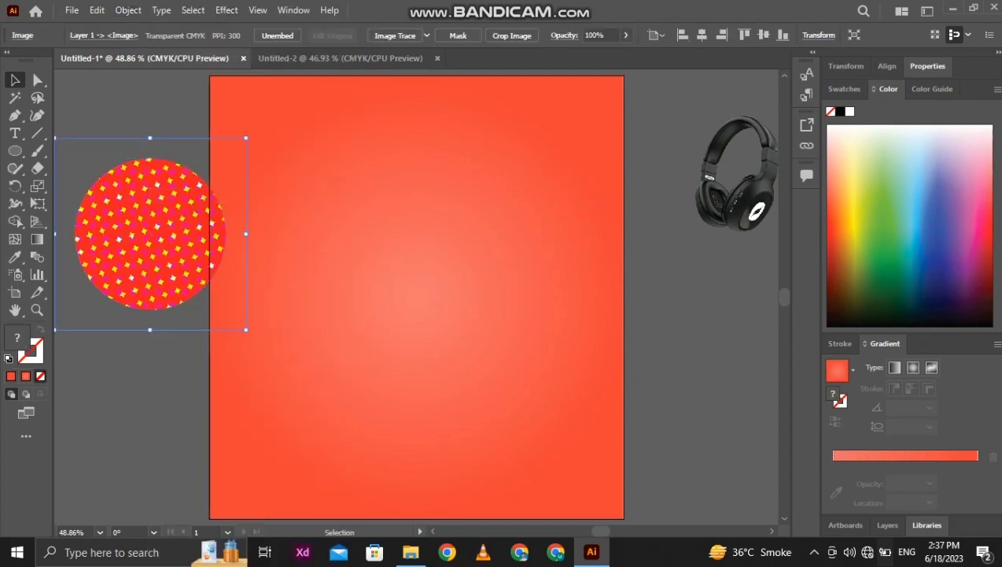
Convert the halftone circle image into editable paths with Image Trace and ungroup the expanded tracing.
click(395, 35)
click(372, 34)
right_click(211, 167)
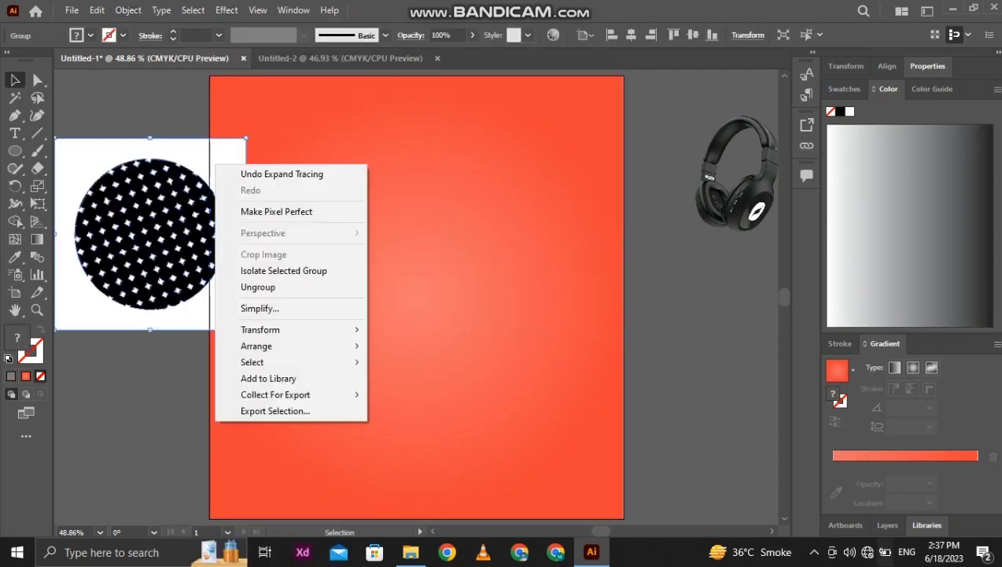
click(254, 287)
Delete the tracing's white background and black circle so only the white dots are kept.
click(181, 118)
click(220, 167)
key(Delete)
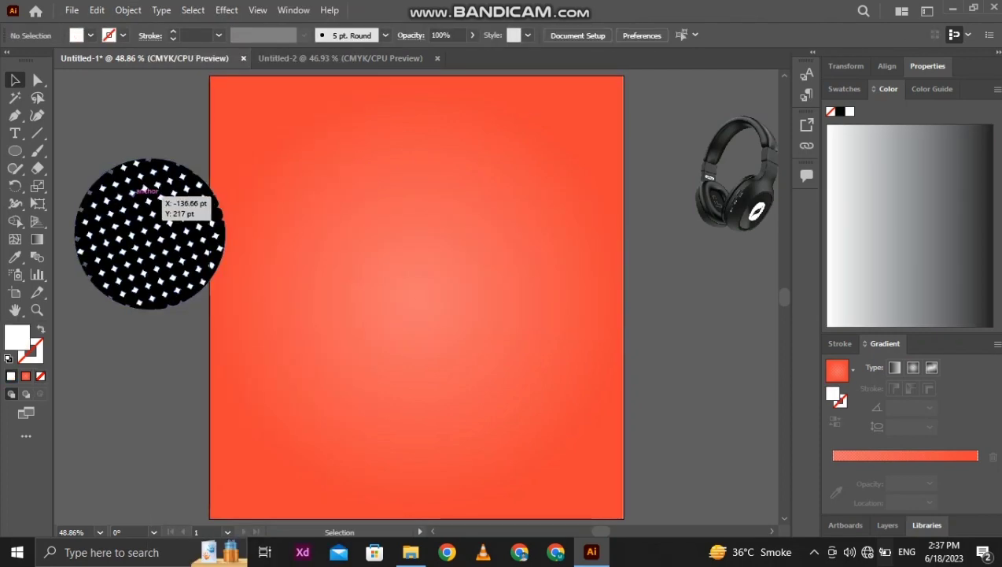
click(151, 192)
key(Delete)
Move the left half of the white dots to the artboard's upper-right corner and set their opacity to 49%.
drag(72, 154, 155, 307)
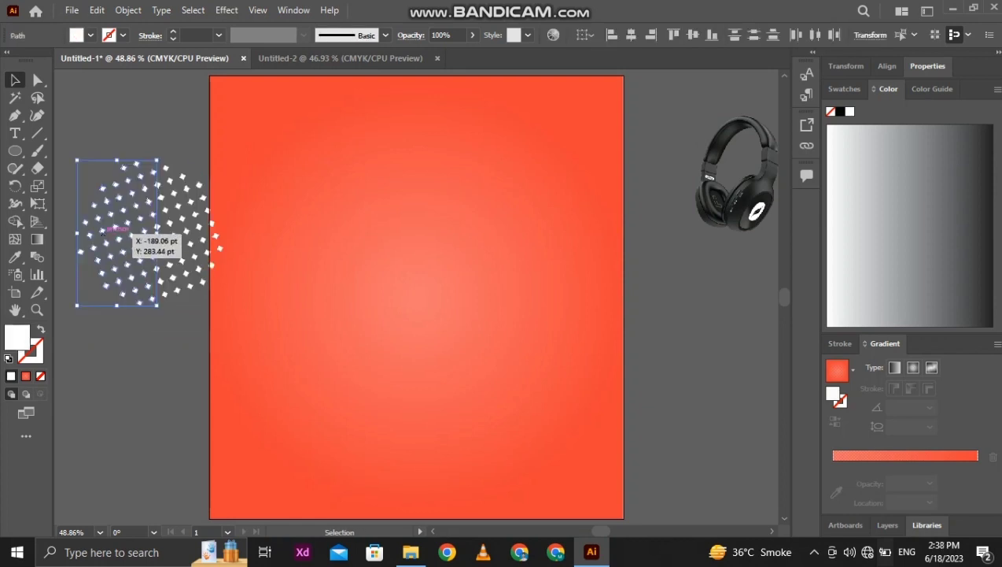
drag(115, 229, 589, 121)
click(473, 36)
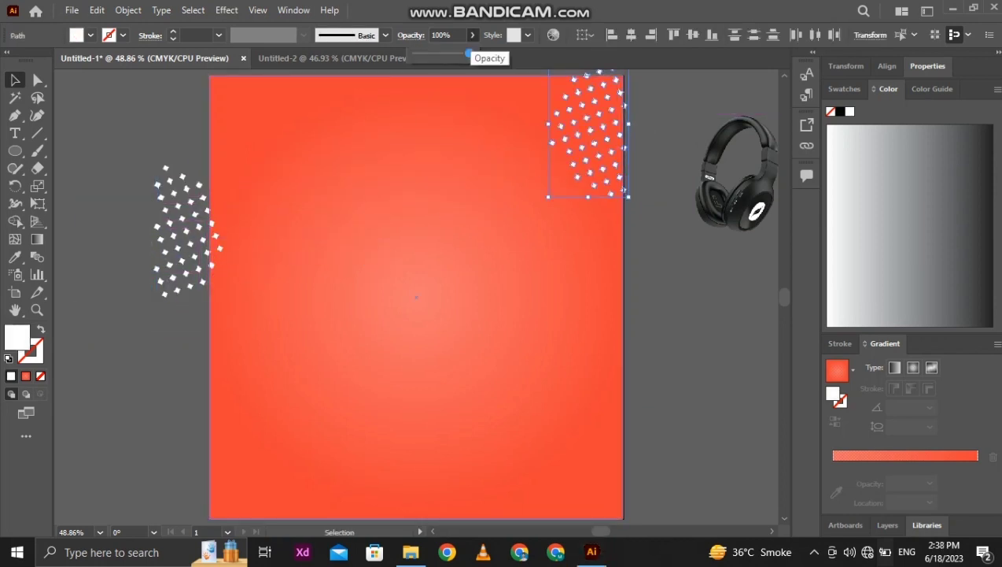
drag(449, 53, 442, 53)
click(661, 110)
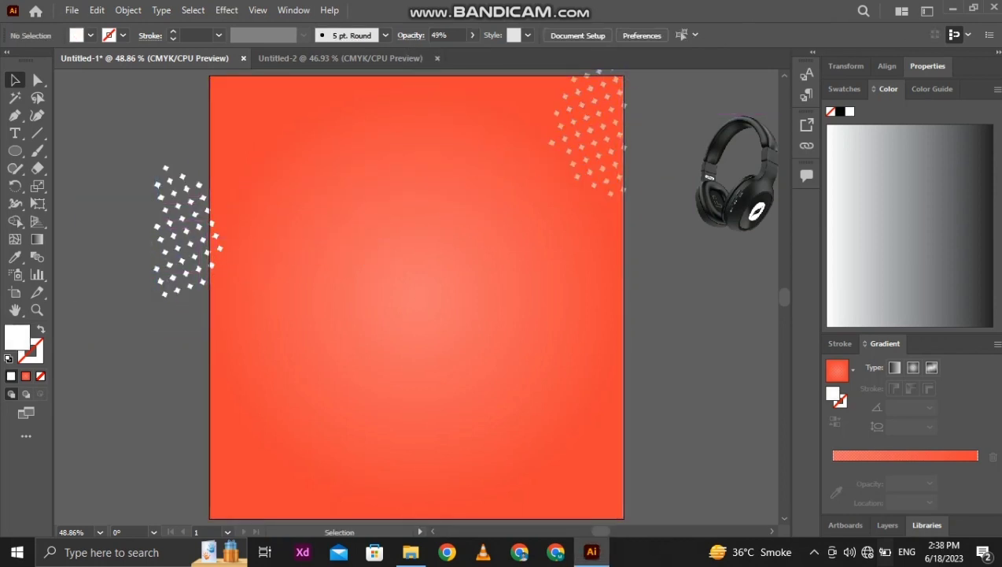
Rotate the dot group at the artboard's upper-right corner and place a copy on the lower part of the right edge.
click(582, 157)
key(ctrl+shift+a)
key(ctrl+minus)
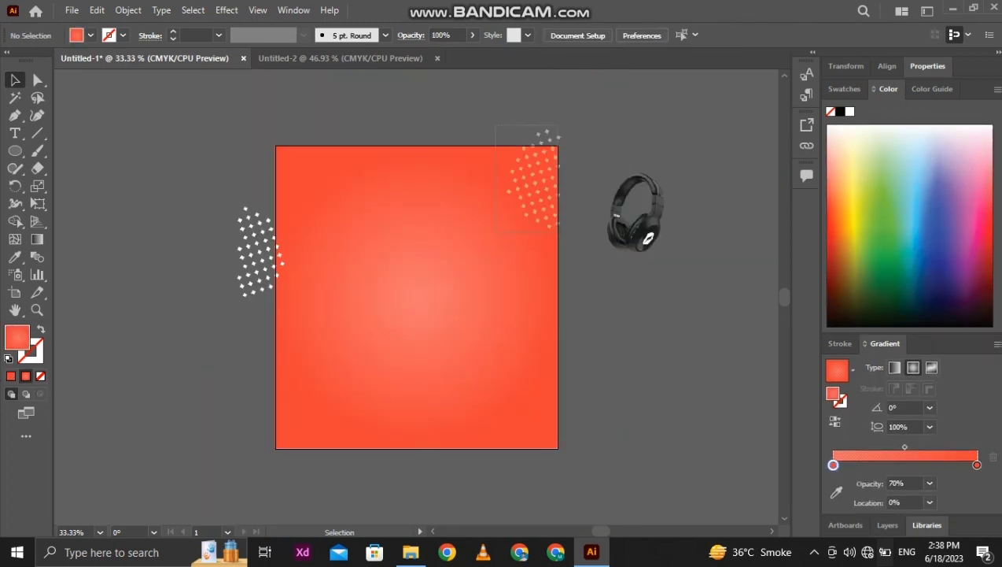
click(534, 179)
drag(513, 242, 522, 244)
drag(533, 180, 562, 346)
right_click(551, 192)
click(589, 305)
drag(551, 291, 574, 294)
key(ctrl+z)
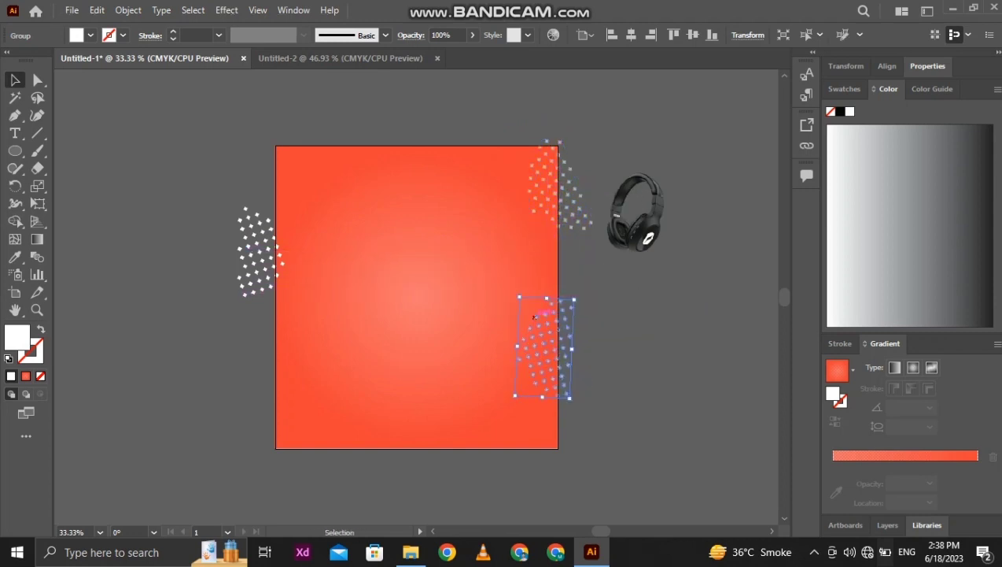
drag(536, 323, 540, 302)
click(598, 315)
Place the remaining white dots on the upper part of the artboard's left edge and a copy on its lower part.
drag(295, 308, 293, 206)
drag(262, 138, 592, 391)
key(ctrl+z)
key(ctrl+shift+z)
Lower the opacity of all the dot patterns together, leaving the headphone image out of the selection.
key(ctrl+a)
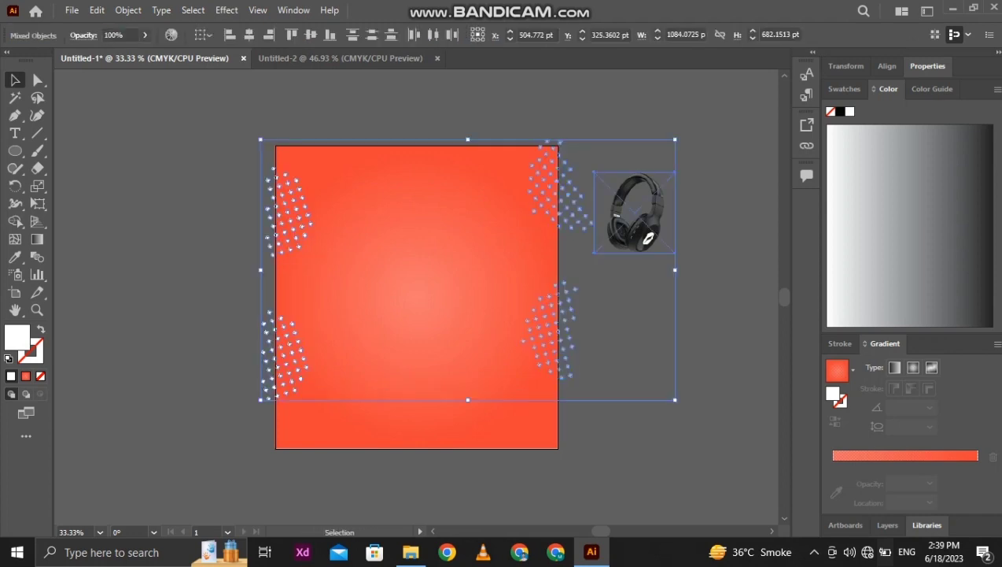
shift+click(598, 225)
click(473, 34)
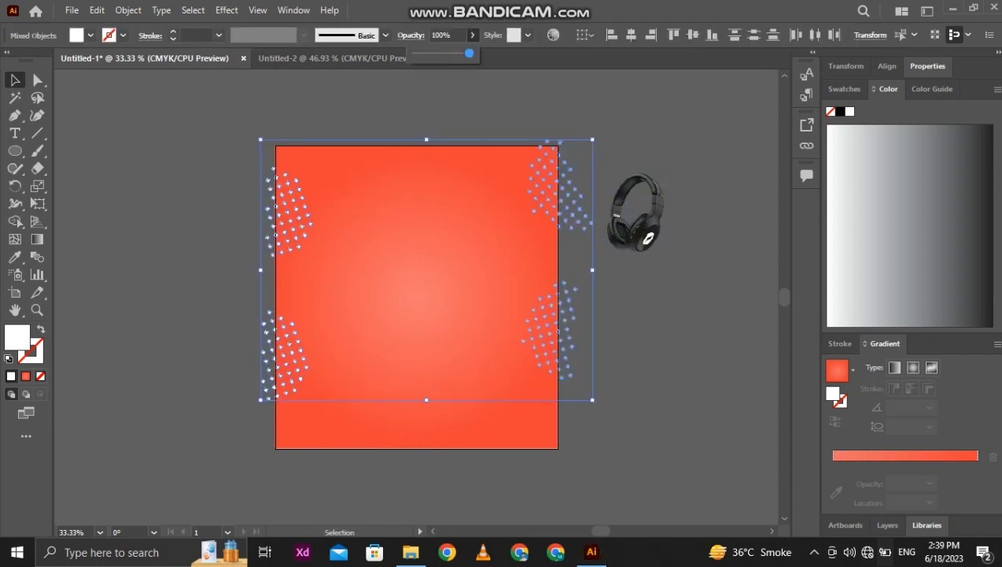
drag(444, 52, 438, 53)
key(ctrl+shift+a)
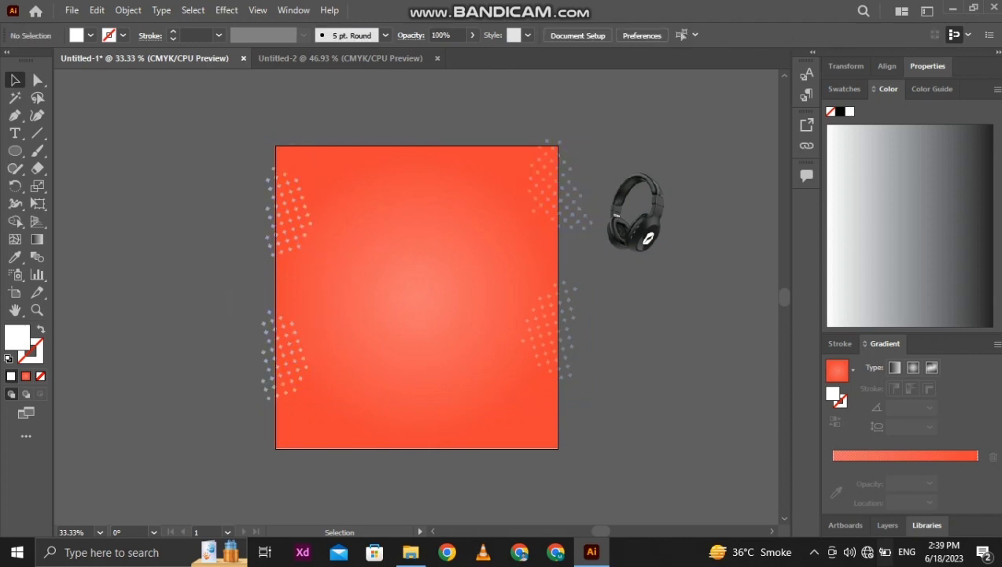
Draw a hexagon over the artboard's upper-left area and fill it with the background's solid orange-red.
drag(15, 151, 71, 204)
drag(358, 161, 387, 215)
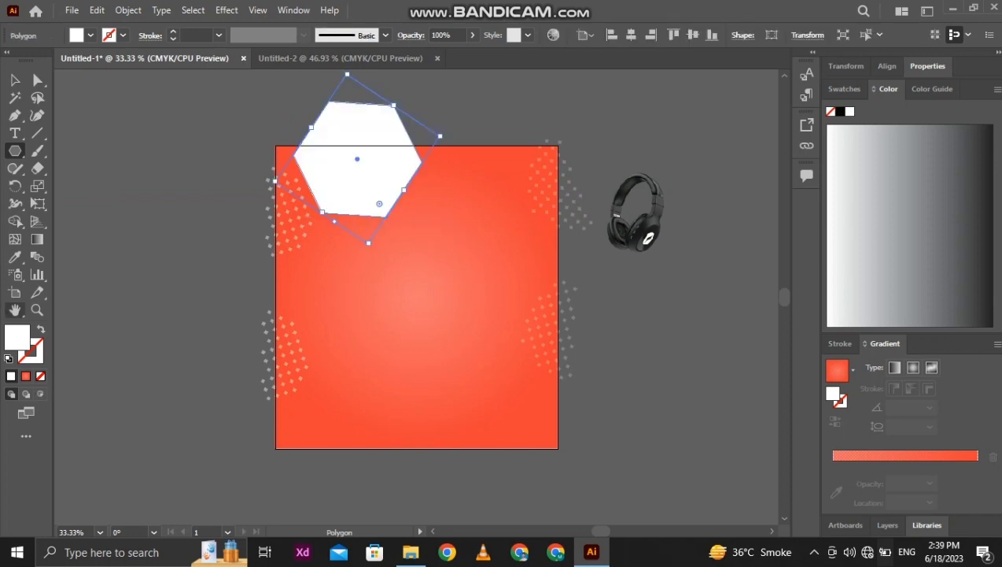
double_click(16, 337)
click(538, 221)
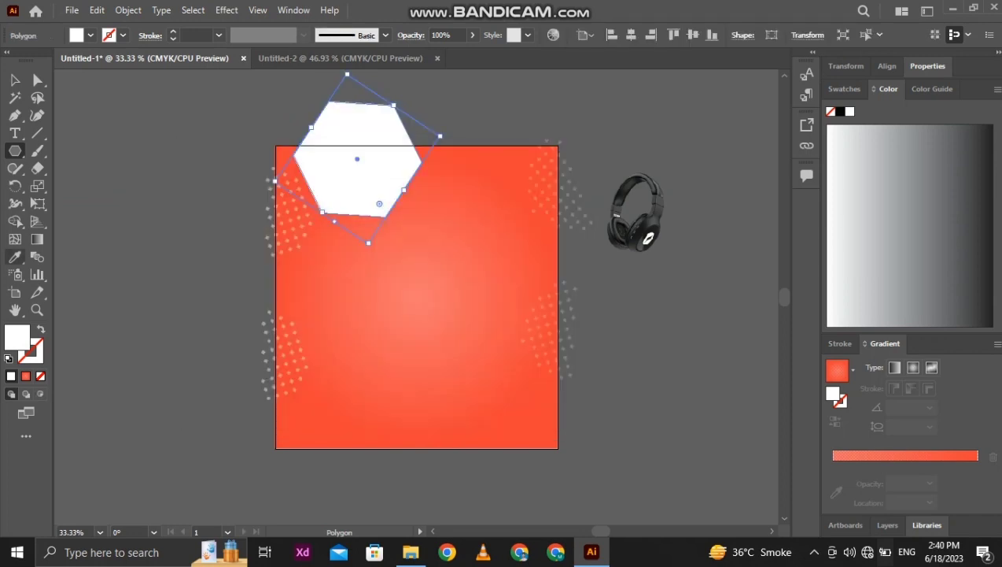
click(14, 256)
click(417, 296)
click(11, 375)
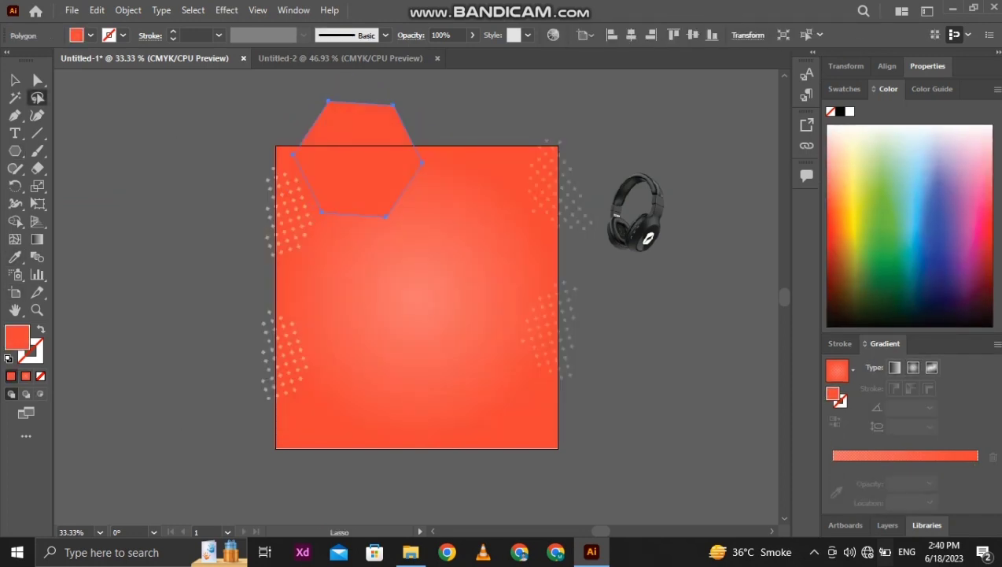
Reshape the hexagon into a slanted four-sided shape and fill it with near-black.
drag(386, 210, 384, 195)
drag(328, 100, 347, 128)
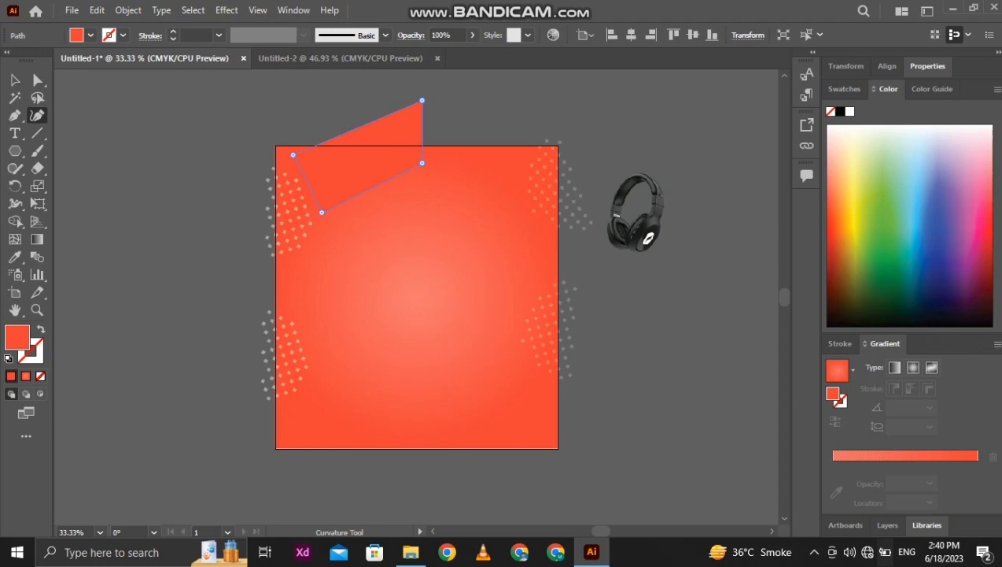
double_click(16, 336)
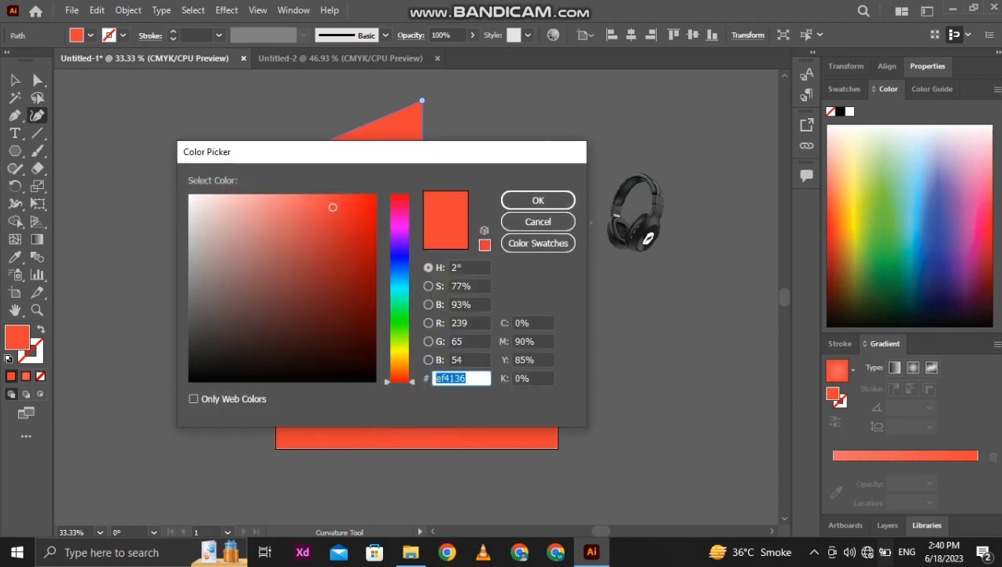
click(196, 371)
click(537, 199)
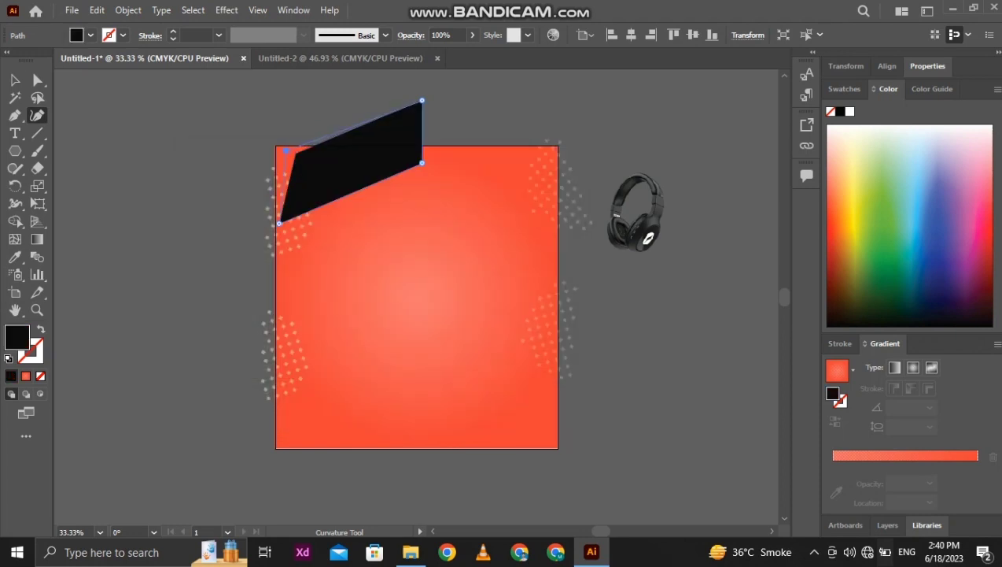
Adjust the black shape's corners into a parallelogram and place it, slightly reduced, inside the artboard's upper area.
drag(418, 173, 418, 176)
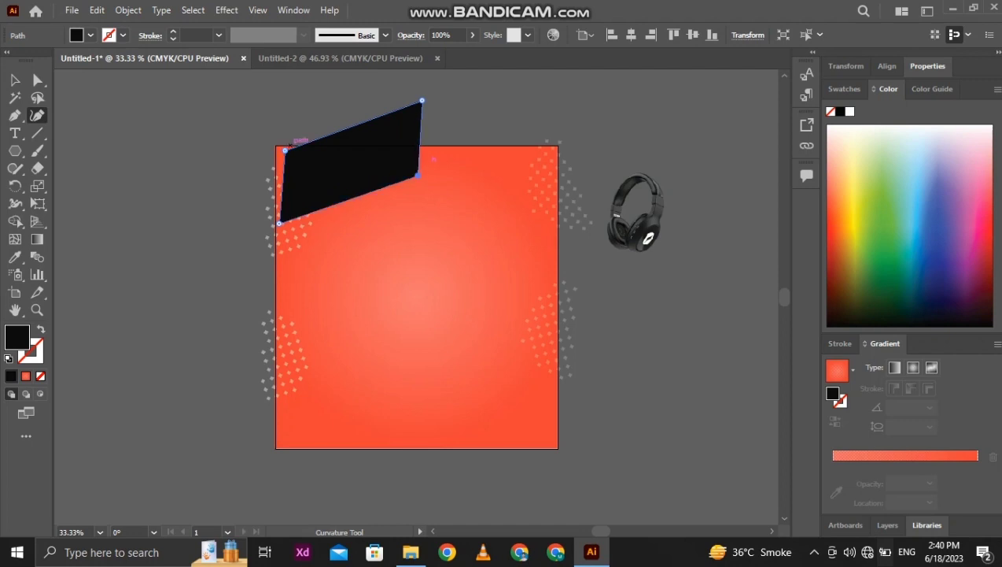
drag(350, 162, 412, 206)
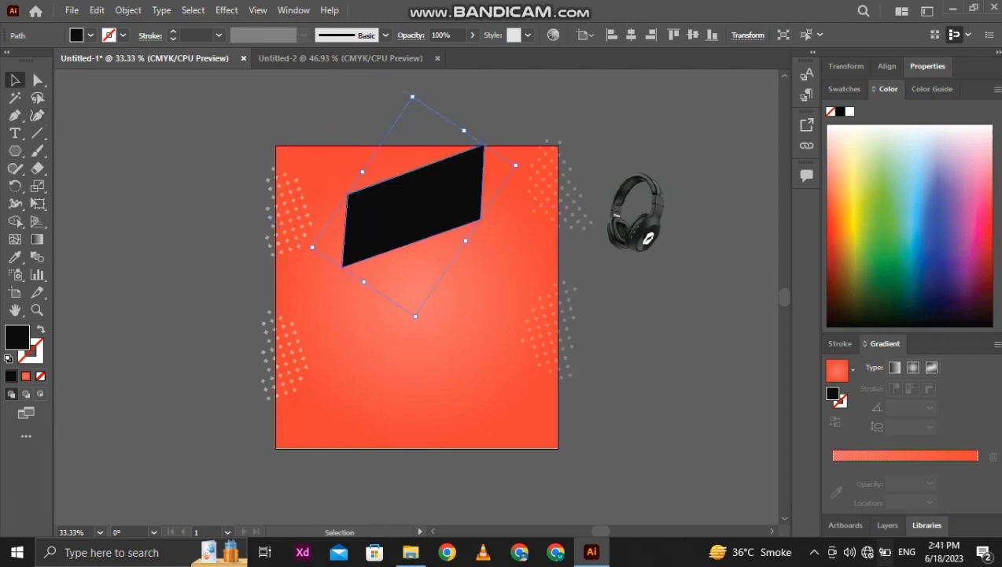
drag(416, 316, 416, 295)
Set the black parallelogram's opacity to 31%.
click(472, 35)
drag(502, 54, 433, 54)
click(440, 106)
Rotate the parallelogram to a flatter angle and fill it with the orange-red sampled from the artwork.
click(413, 196)
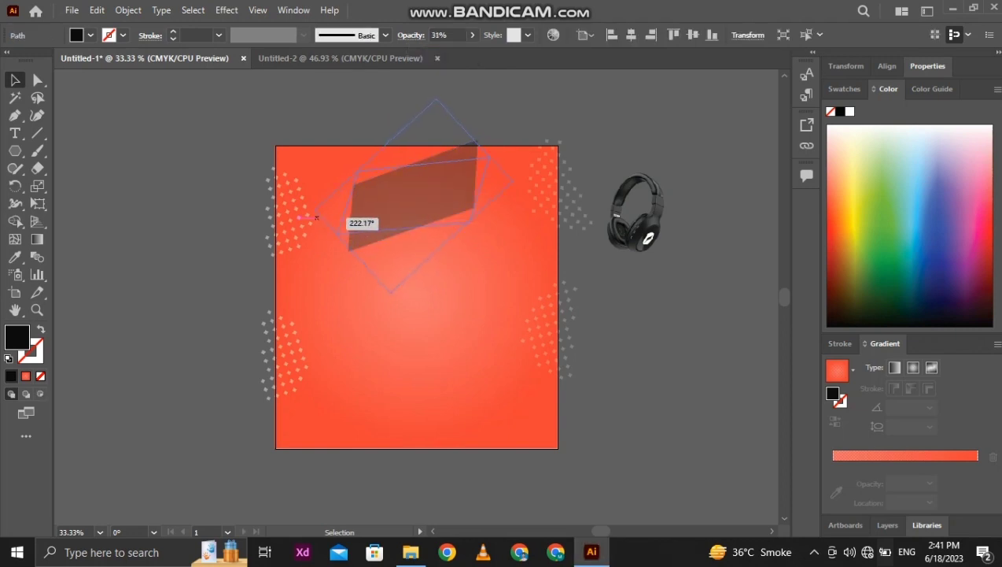
drag(315, 217, 315, 214)
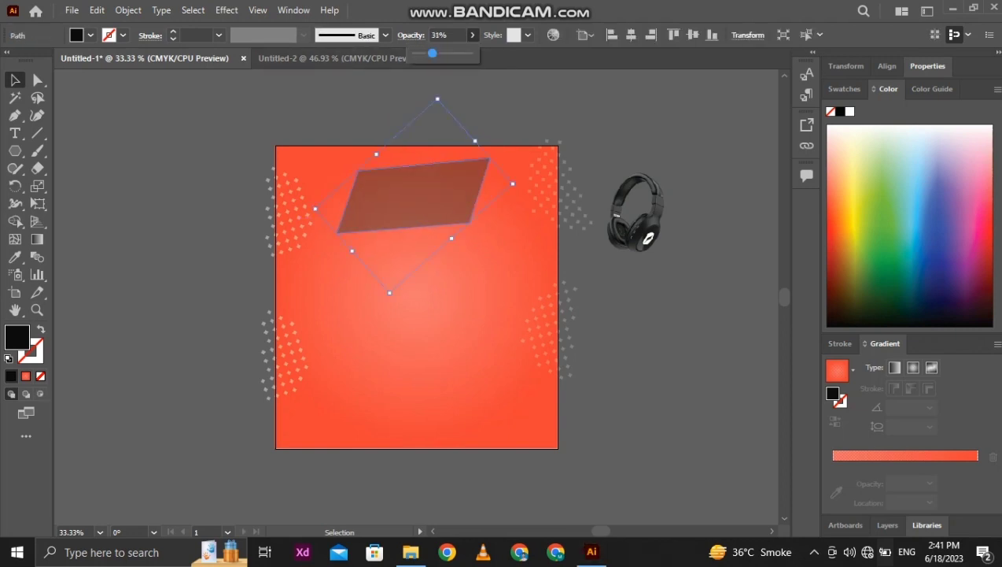
key(i)
click(298, 329)
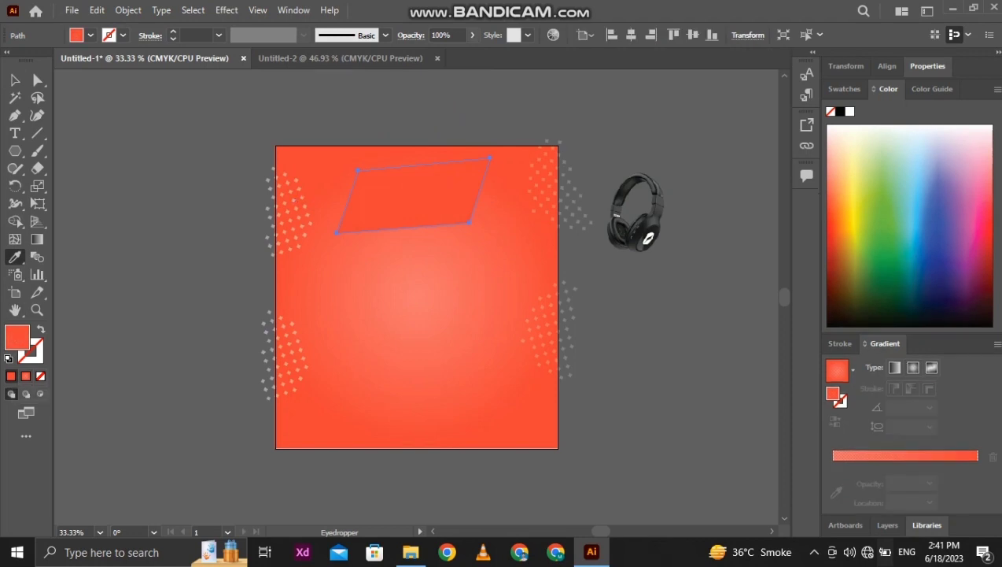
Try the orange-red parallelogram at 50% opacity.
click(473, 35)
drag(474, 53, 429, 53)
key(v)
key(ctrl+shift+a)
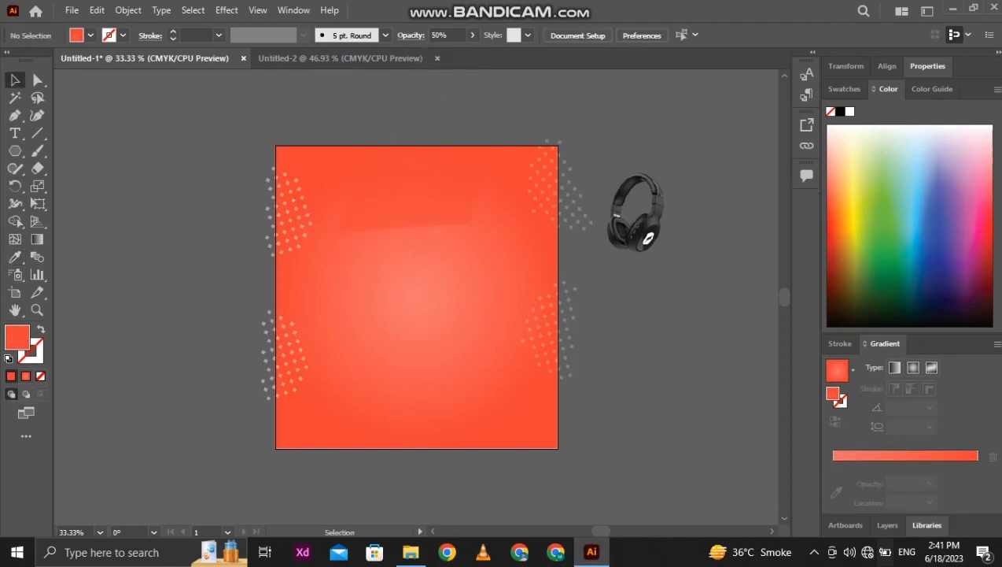
click(414, 195)
Undo the parallelogram's opacity change and orange-red fill, and set the near-black shape's opacity to 13%.
key(ctrl+z)
key(ctrl+z)
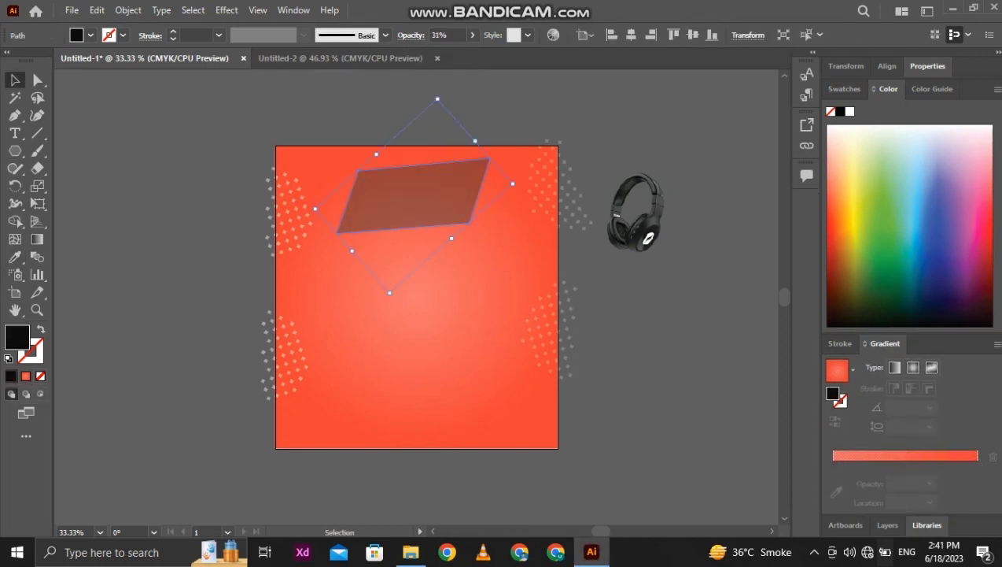
click(472, 35)
drag(432, 53, 422, 53)
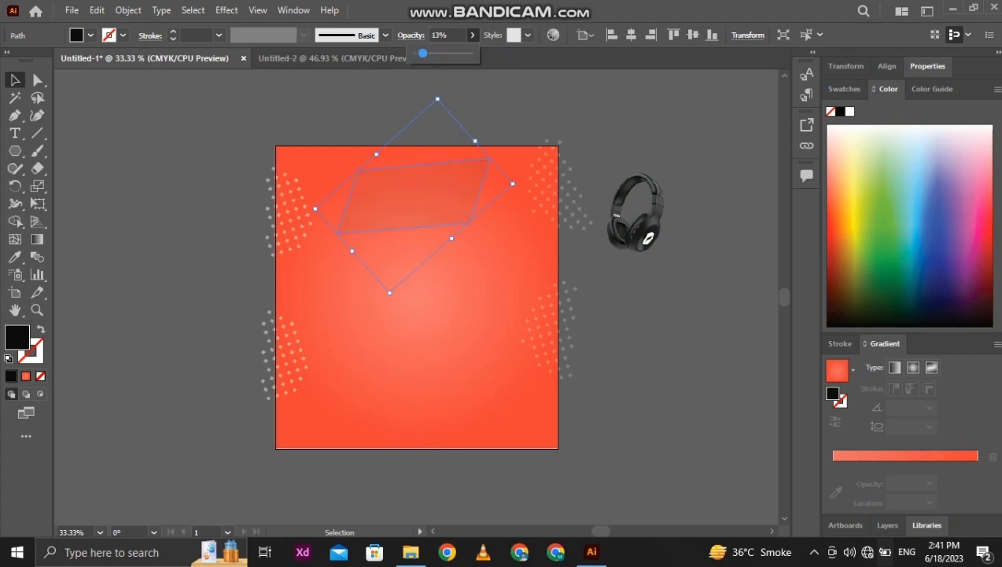
click(456, 110)
Enlarge the headphone image and centre it on the poster below the parallelogram.
click(646, 227)
drag(645, 227, 534, 412)
drag(450, 367, 424, 358)
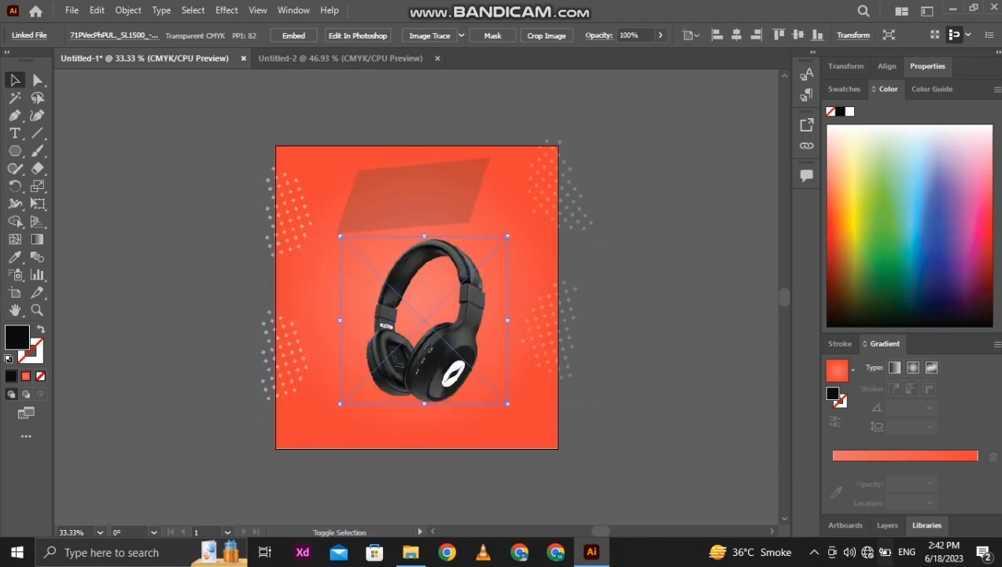
drag(508, 403, 498, 392)
Enlarge the upper-left and lower-right dot patterns and shift the lower-left pattern slightly downward.
drag(285, 233, 297, 261)
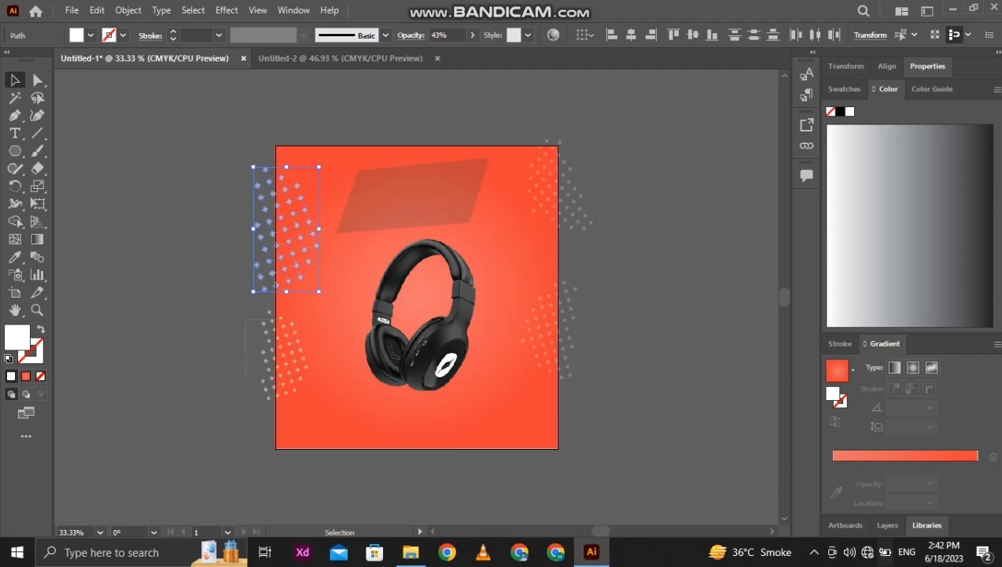
drag(302, 367, 303, 389)
click(511, 248)
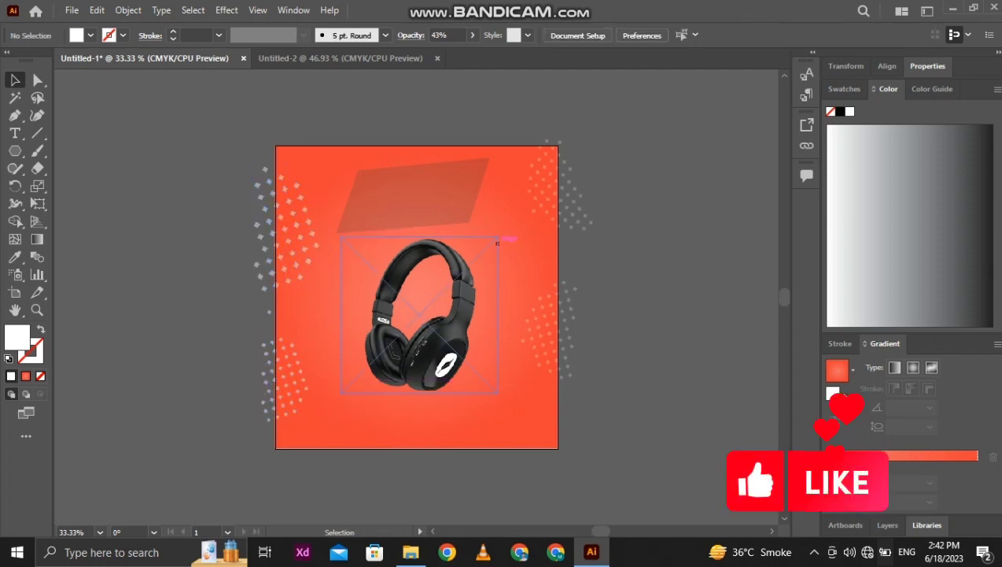
drag(606, 281, 503, 326)
click(181, 196)
Draw a white circle beside the artboard and apply a Color Halftone effect with a maximum radius of 100 pixels.
drag(15, 150, 201, 283)
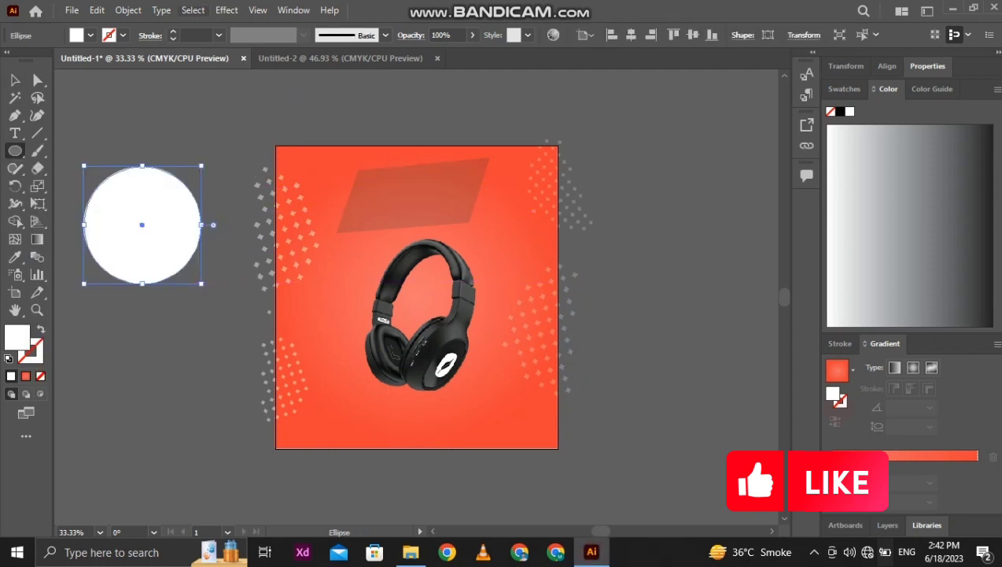
click(227, 10)
mouse_move(237, 286)
click(441, 294)
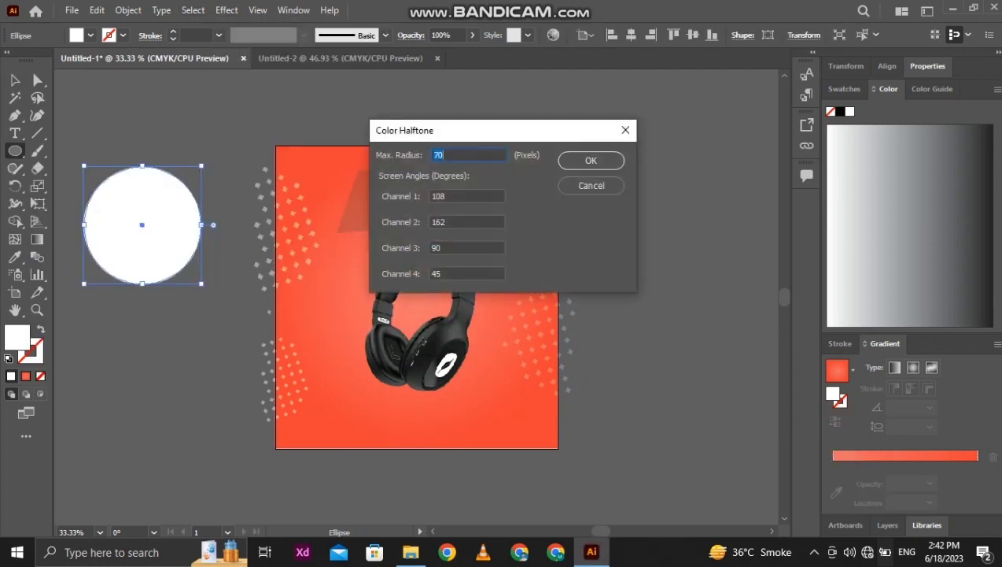
text(100)
key(Return)
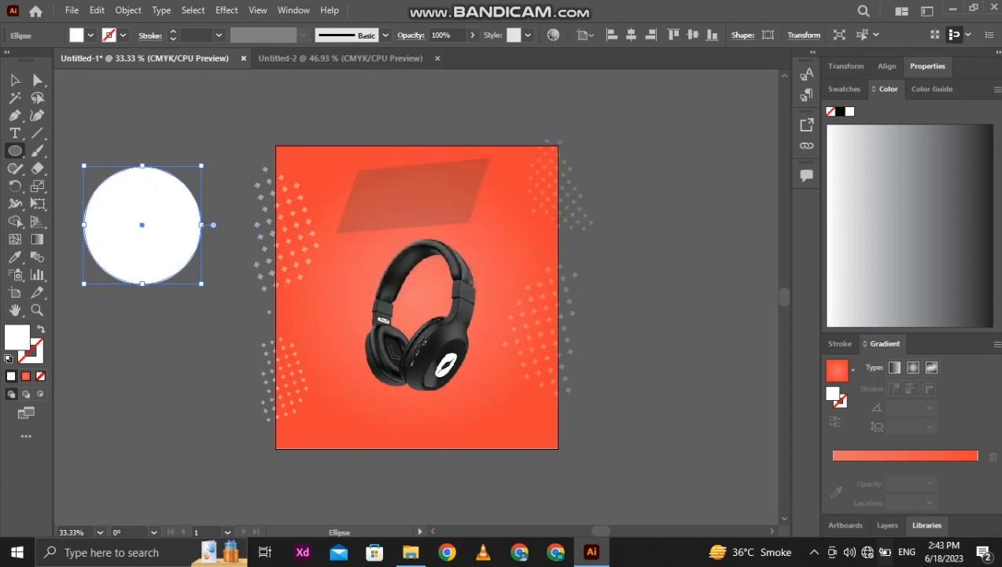
Try a near-black fill on the halftoned circle, and undo the fill and the halftone effect.
double_click(17, 337)
click(193, 376)
key(Return)
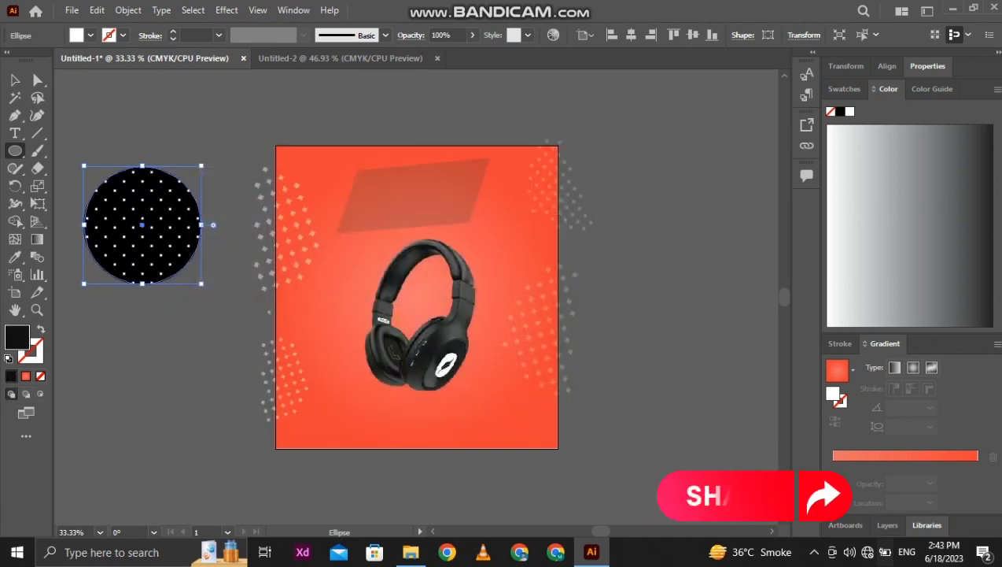
key(v)
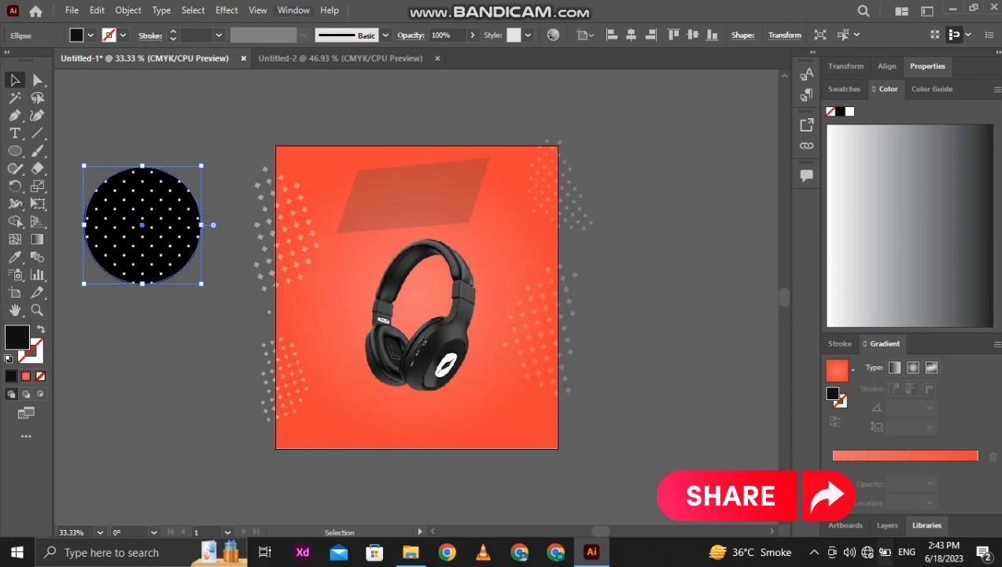
key(ctrl+z)
key(ctrl+z)
key(ctrl+z)
key(ctrl+shift+z)
Apply Color Halftone with a maximum radius of 50 pixels to the circle and give it a black fill with a white stroke.
click(226, 11)
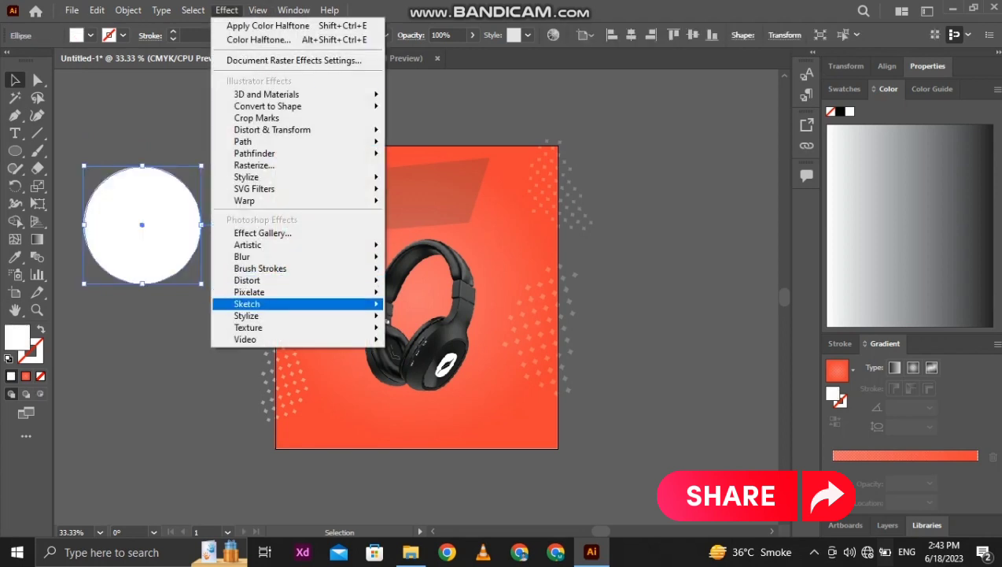
mouse_move(249, 291)
click(448, 291)
text(50)
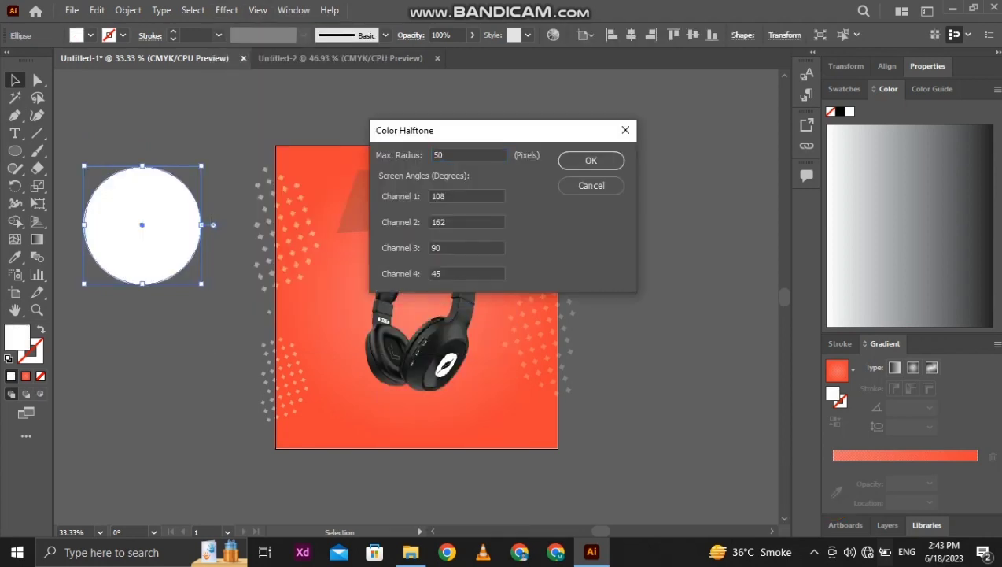
key(Return)
key(d)
key(shift+x)
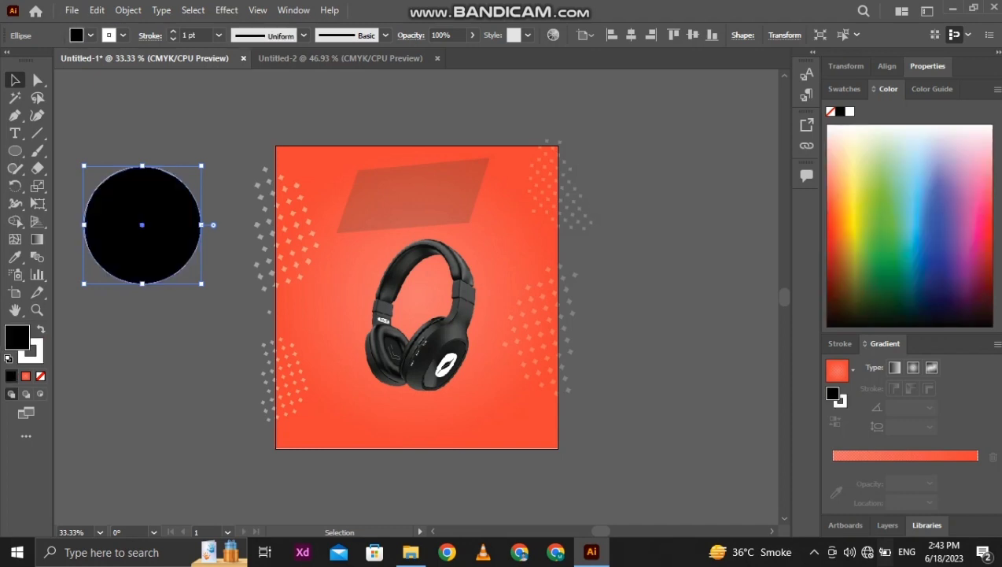
Try another Color Halftone effect on the black circle and undo it.
click(227, 9)
mouse_move(249, 292)
click(418, 291)
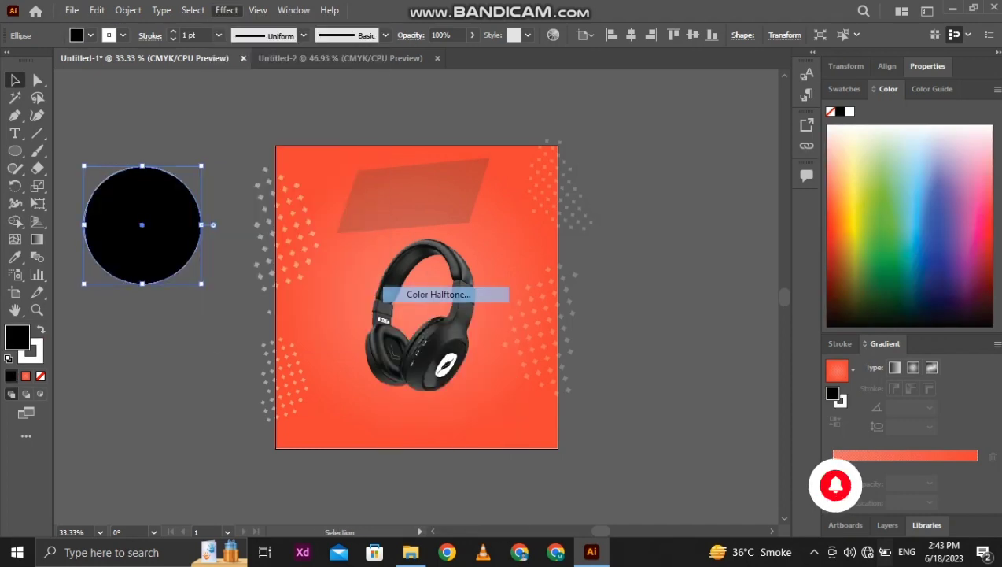
key(Return)
key(ctrl+shift+a)
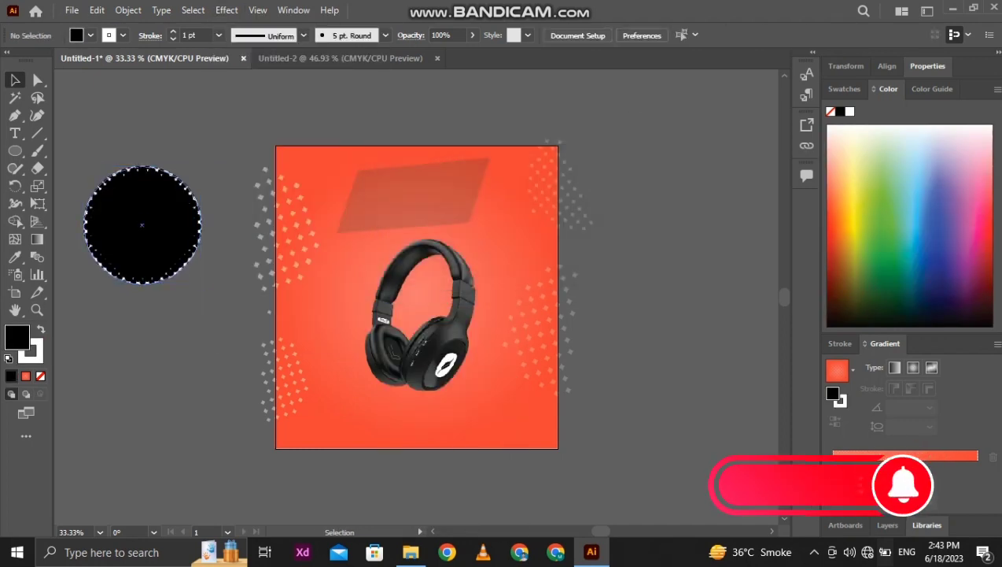
key(ctrl+z)
key(ctrl+z)
key(ctrl+z)
key(ctrl+F12)
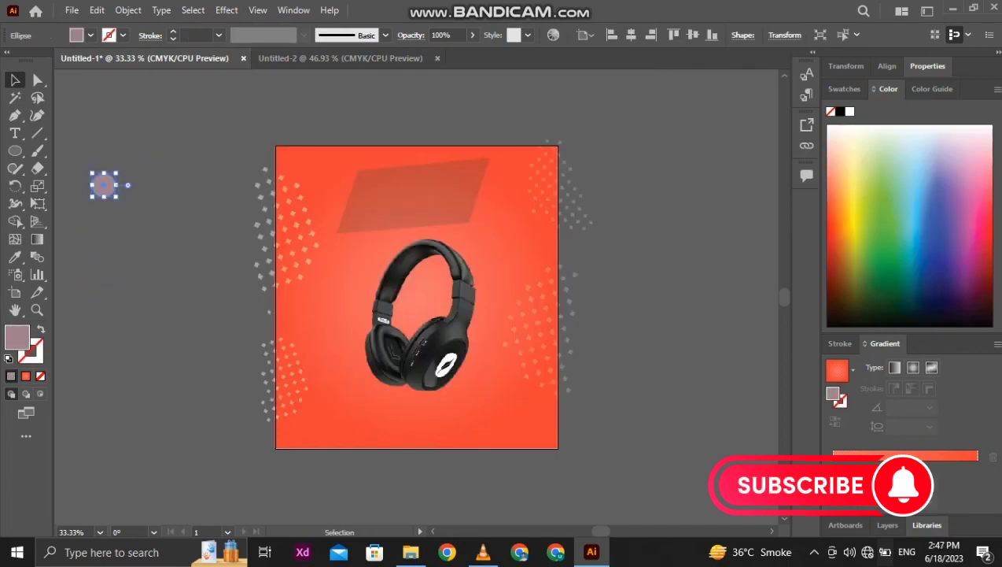
Create a radial repeat from the small mauve circle beside the artboard.
click(128, 9)
click(382, 405)
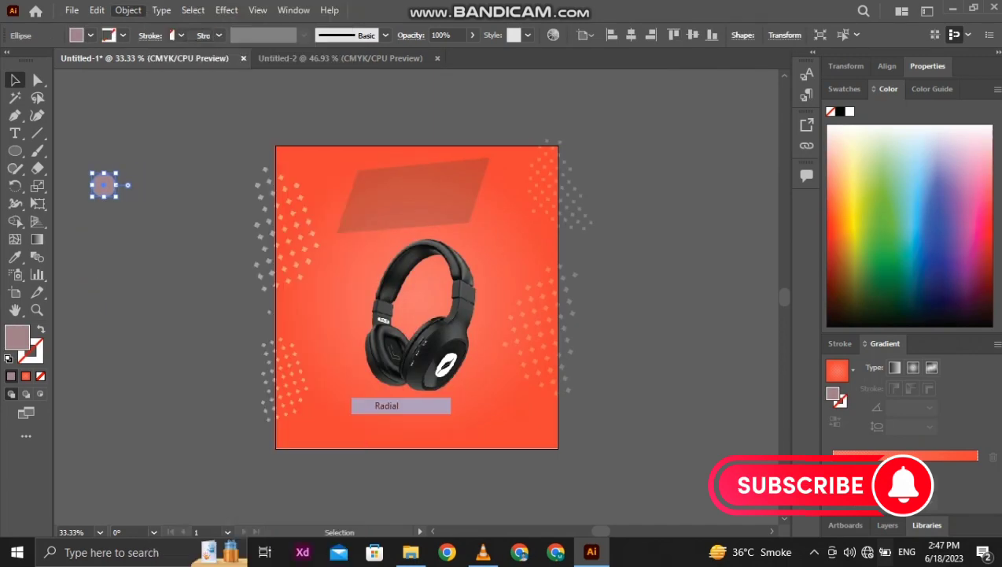
key(ctrl+plus)
key(ctrl+plus)
key(ctrl+plus)
key(ctrl+plus)
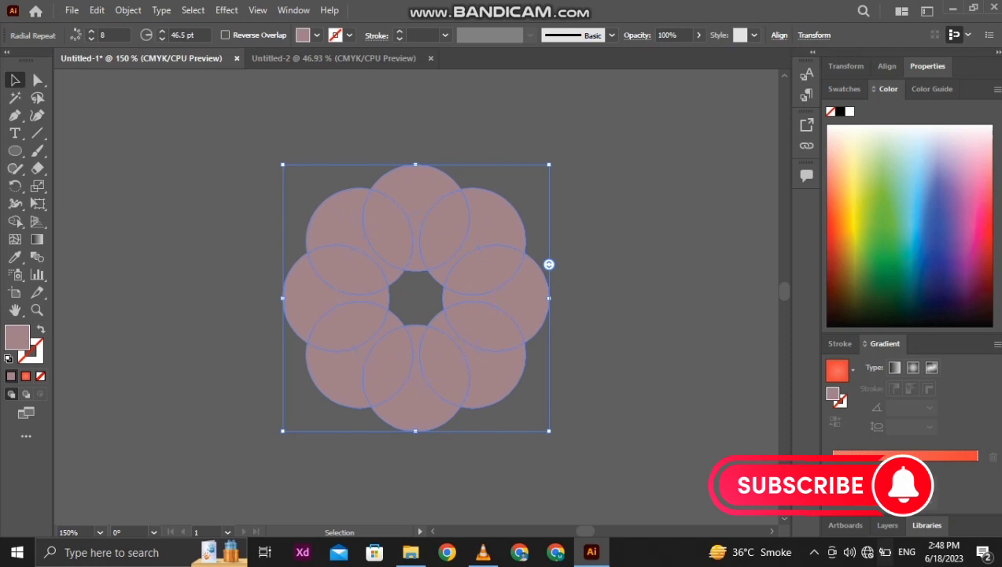
Spread the repeated circles into a wide ring of 10 instances with a radius of about 117 pt.
mouse_move(549, 265)
mouse_down()
mouse_move(548, 253)
mouse_move(549, 322)
mouse_move(548, 265)
mouse_up()
drag(415, 377, 492, 321)
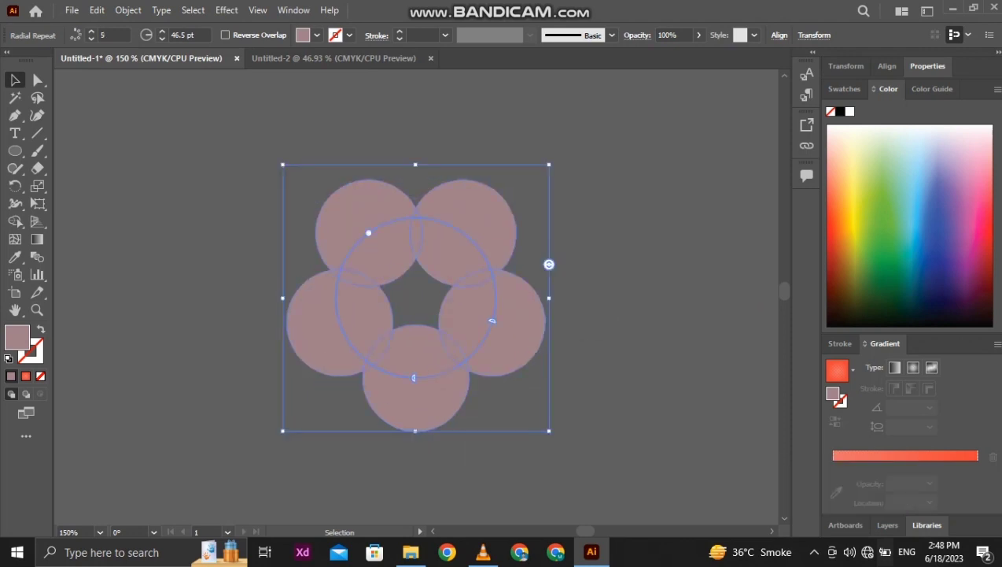
drag(369, 233, 224, 282)
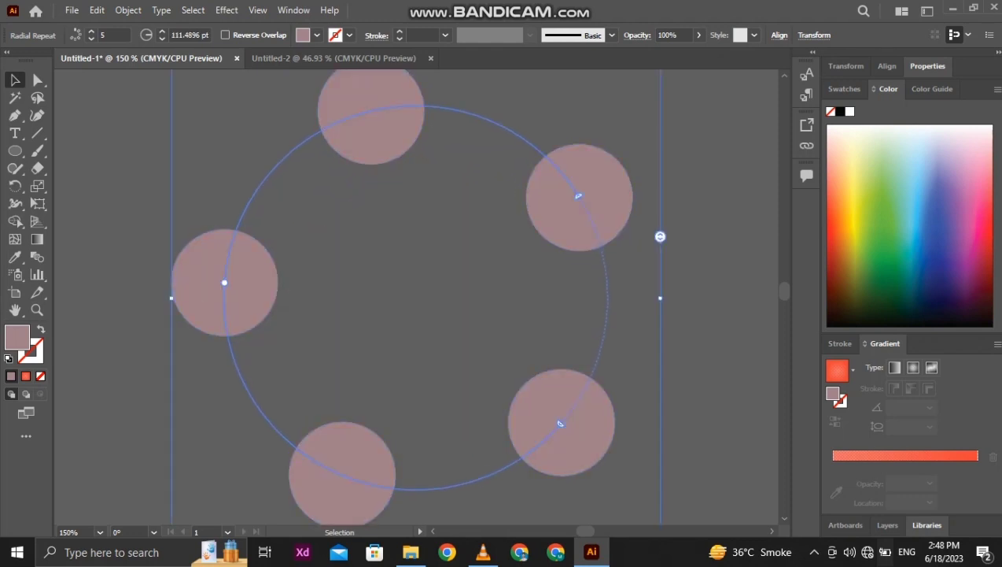
drag(660, 236, 660, 208)
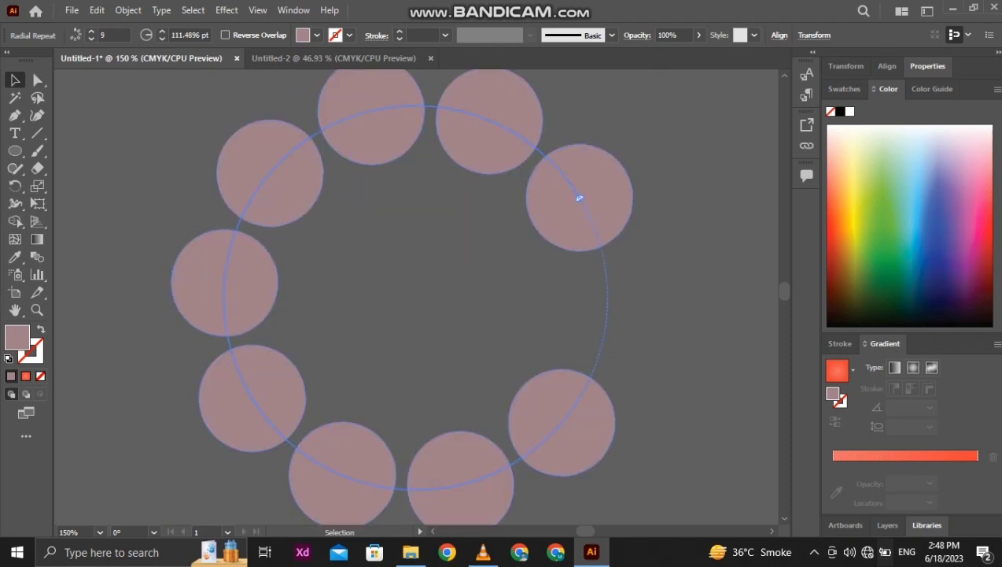
drag(579, 198, 682, 297)
Expand the radial repeat into an ordinary group of circles.
click(226, 10)
click(226, 10)
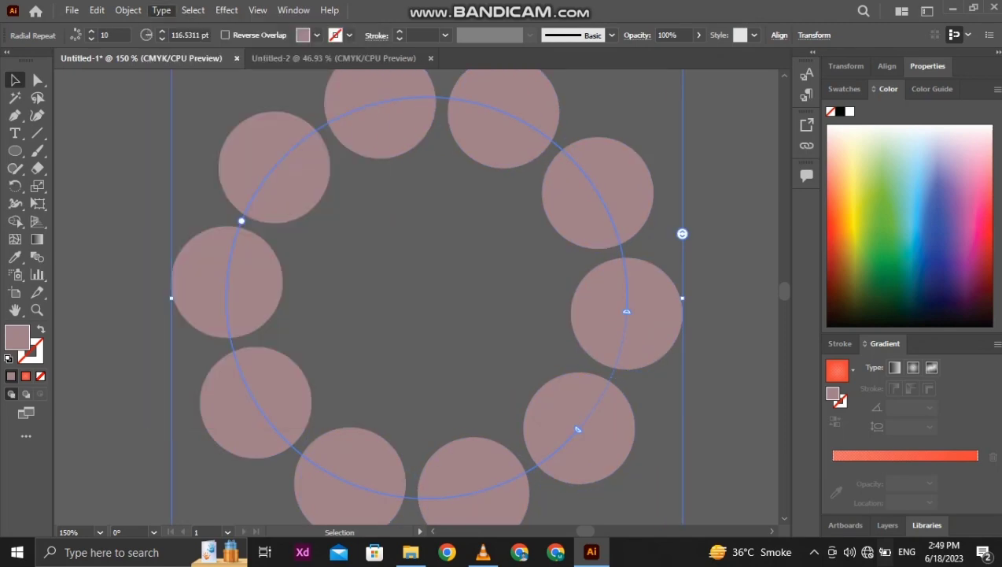
click(129, 10)
mouse_move(192, 23)
click(400, 23)
click(128, 10)
click(173, 178)
click(466, 358)
click(227, 10)
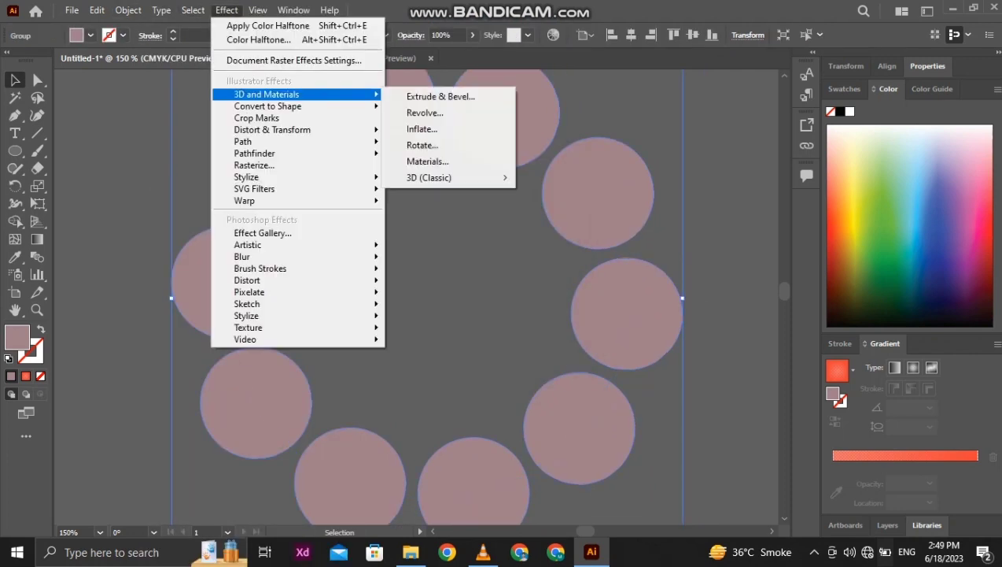
mouse_move(267, 189)
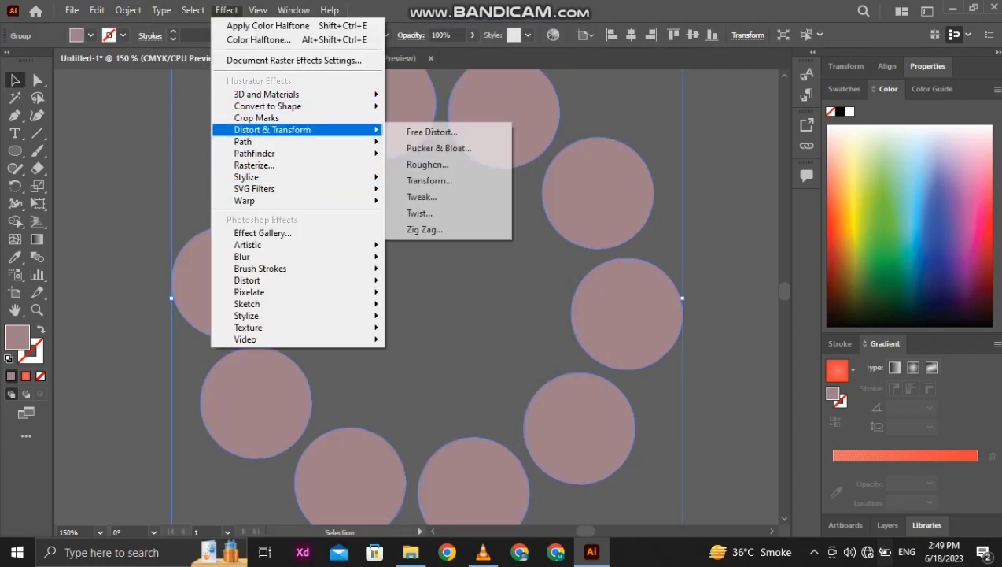
click(429, 180)
drag(462, 106, 471, 105)
drag(470, 206, 473, 207)
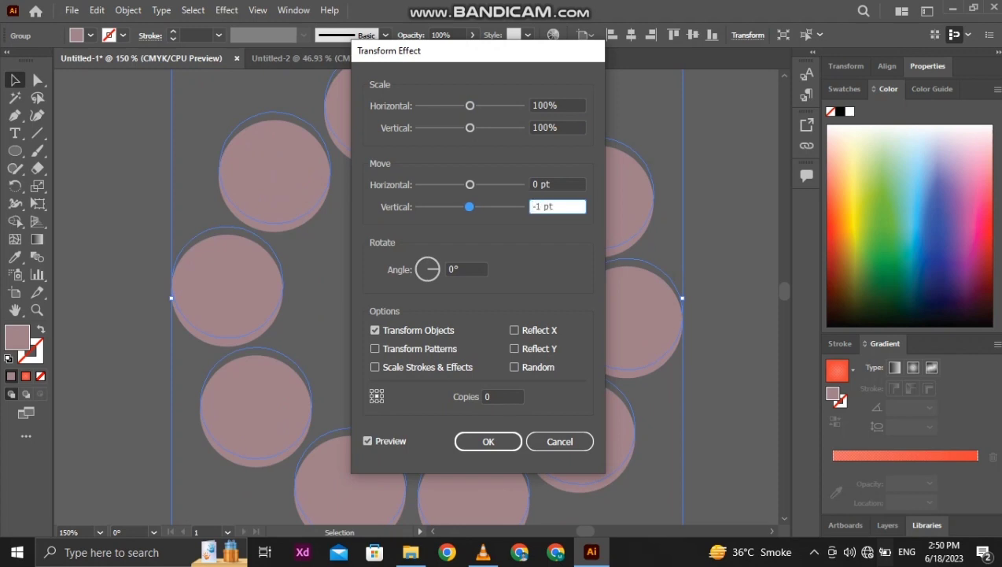
drag(469, 207, 467, 184)
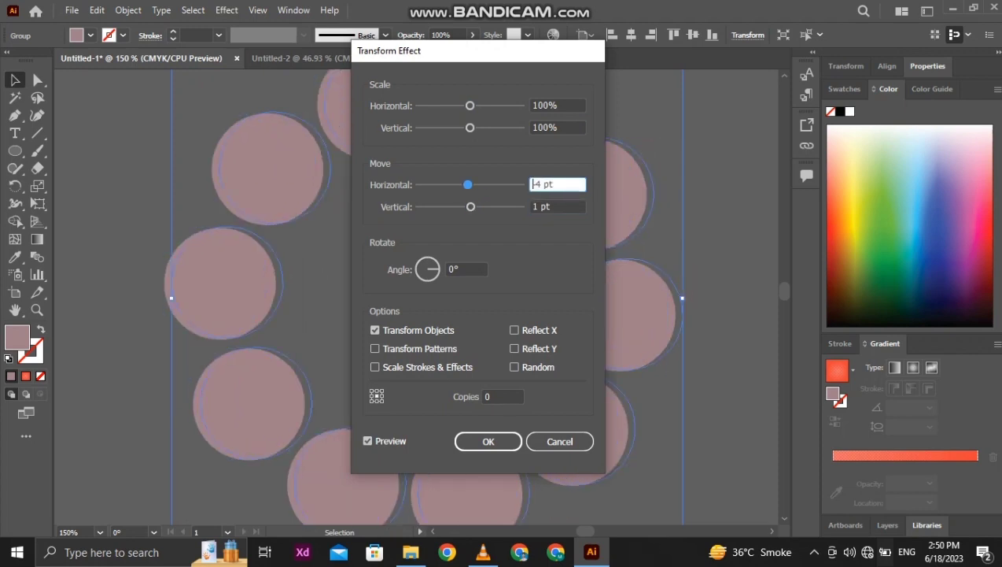
drag(470, 127, 458, 106)
text(71)
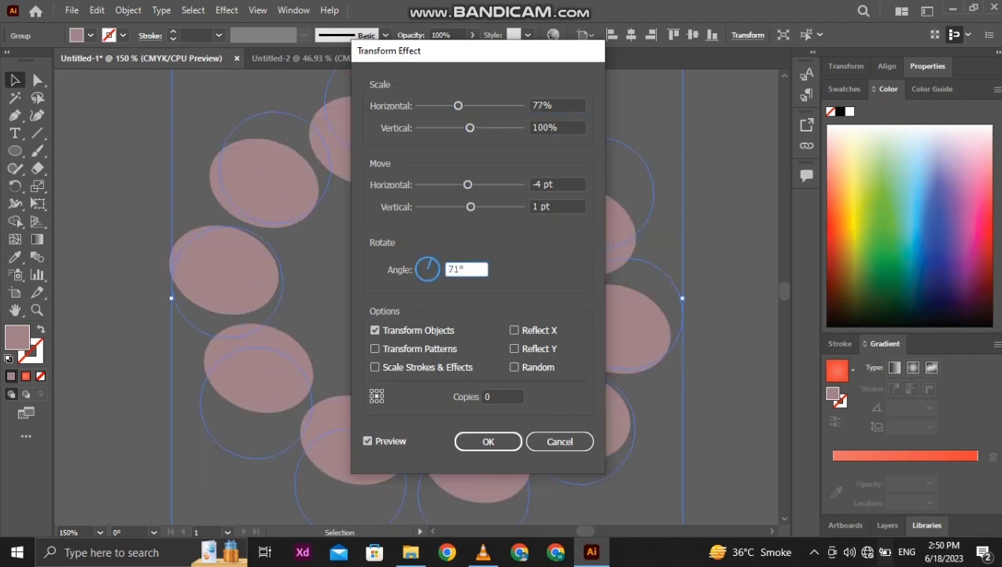
click(515, 367)
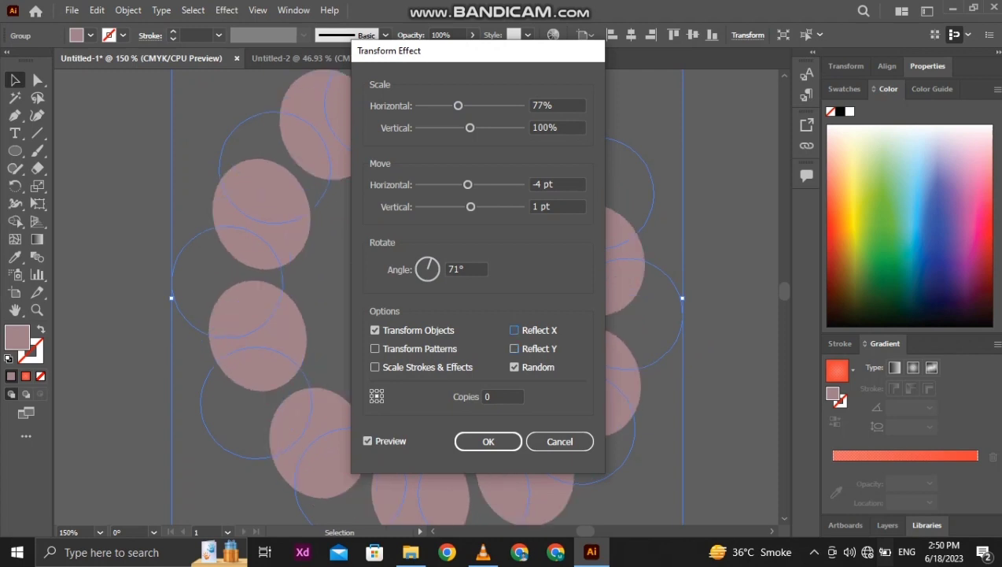
key(Escape)
Start a Transform effect on the circle group with 6 copies, scaled to 70% horizontally and vertically.
click(226, 10)
mouse_move(279, 128)
click(414, 178)
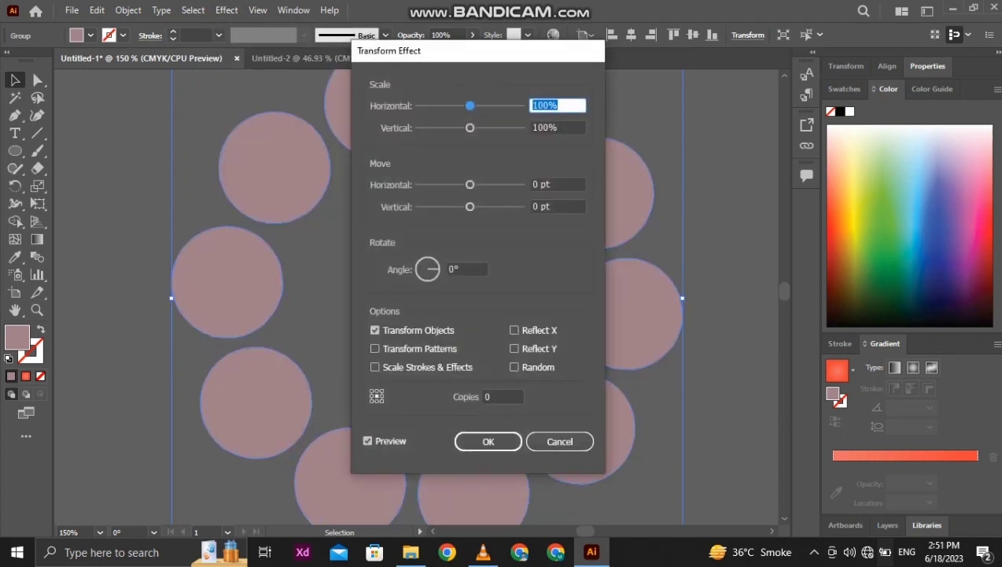
click(502, 396)
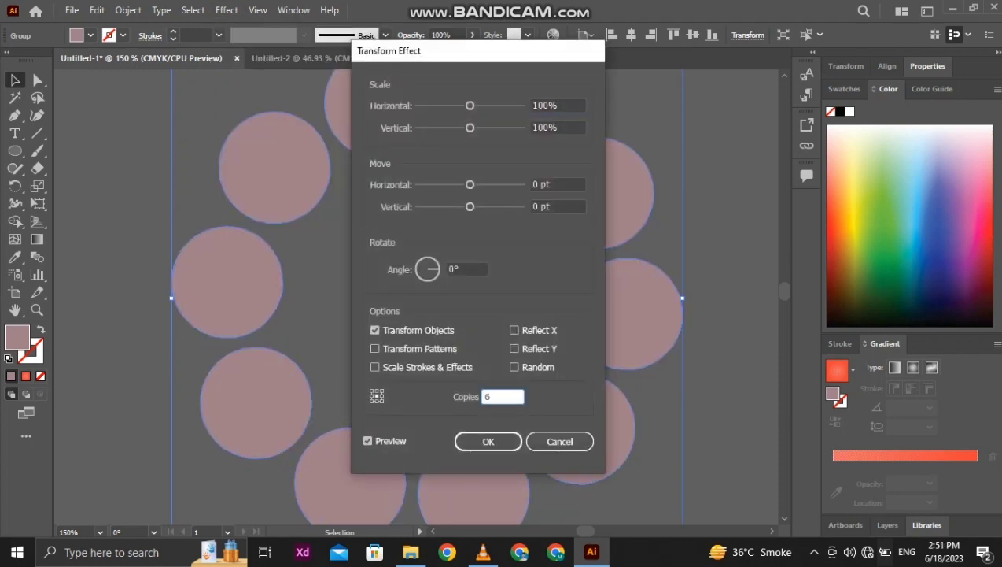
text(6)
drag(470, 106, 463, 105)
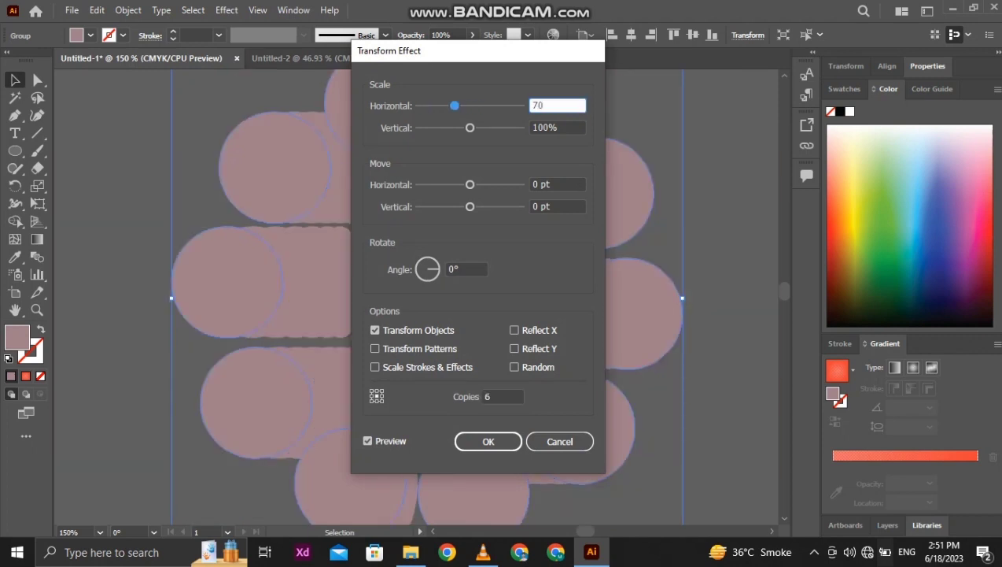
text(70)
key(Tab)
Try the Transform effect on the circle group with a -1 pt horizontal and 6 pt vertical move and 4 copies.
drag(470, 184, 486, 184)
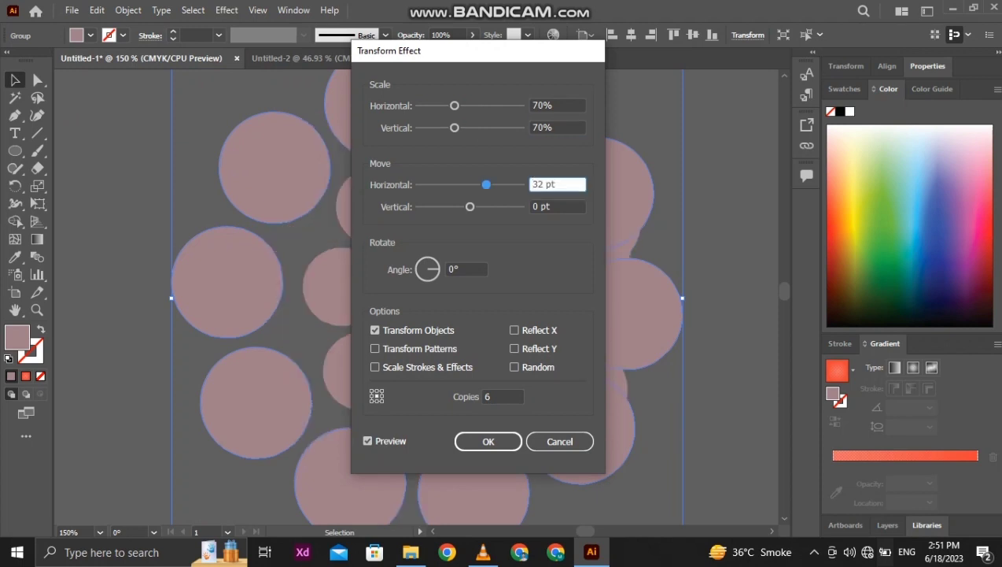
drag(465, 58, 169, 57)
drag(190, 183, 167, 205)
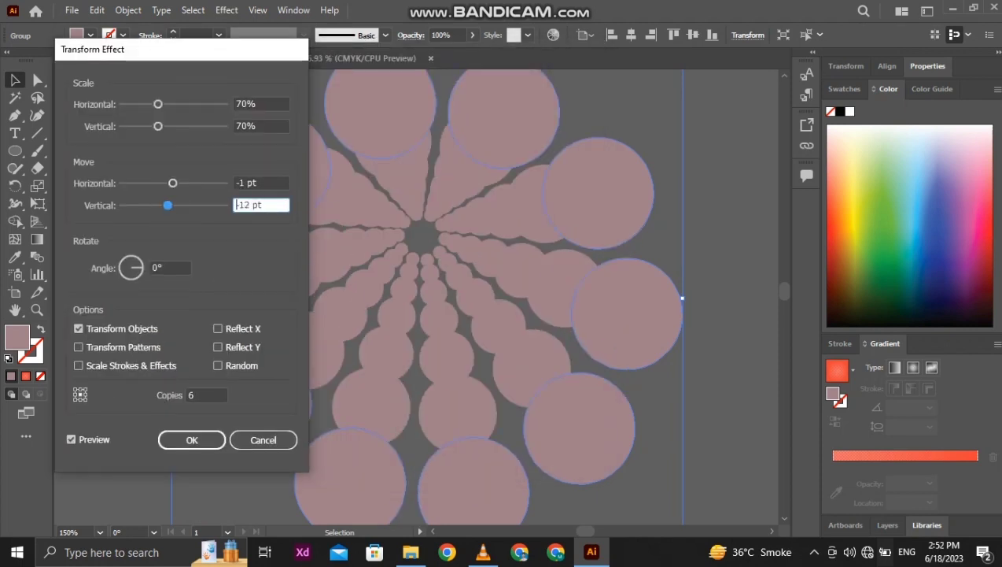
text(6)
key(Tab)
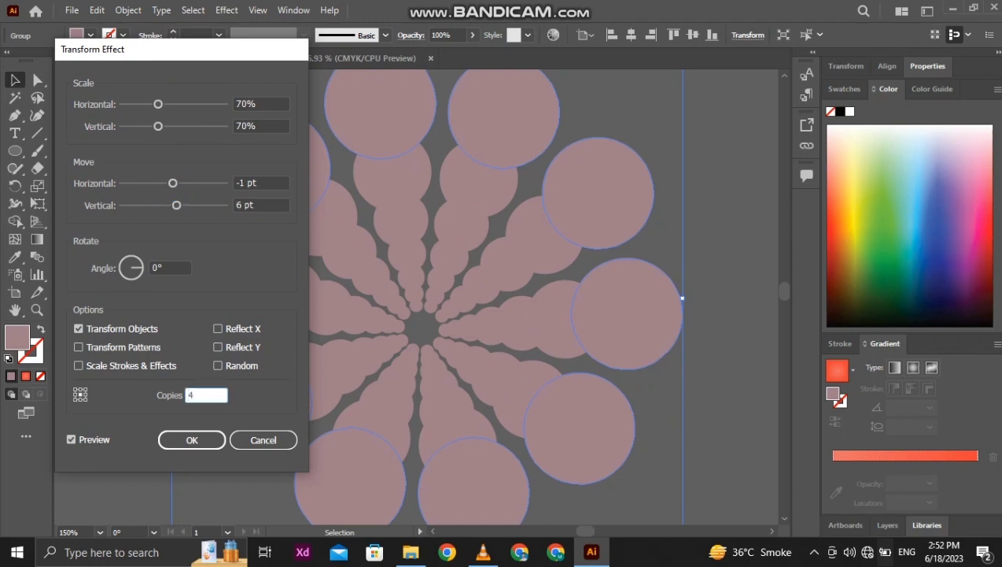
drag(199, 205, 170, 205)
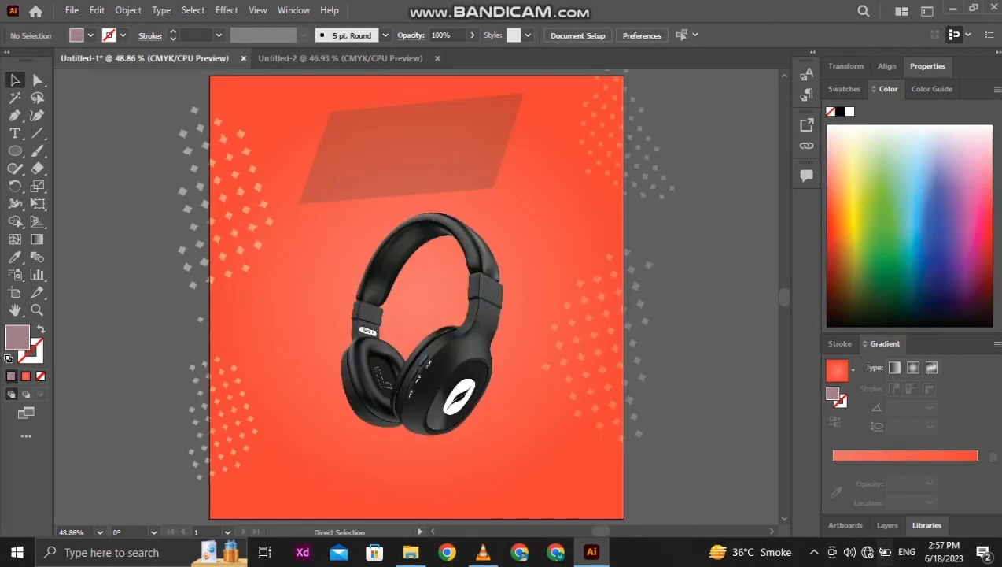
Remove the distorted circle ring beside the artboard.
key(ctrl+minus)
drag(146, 197, 201, 283)
drag(220, 344, 265, 388)
drag(186, 233, 217, 170)
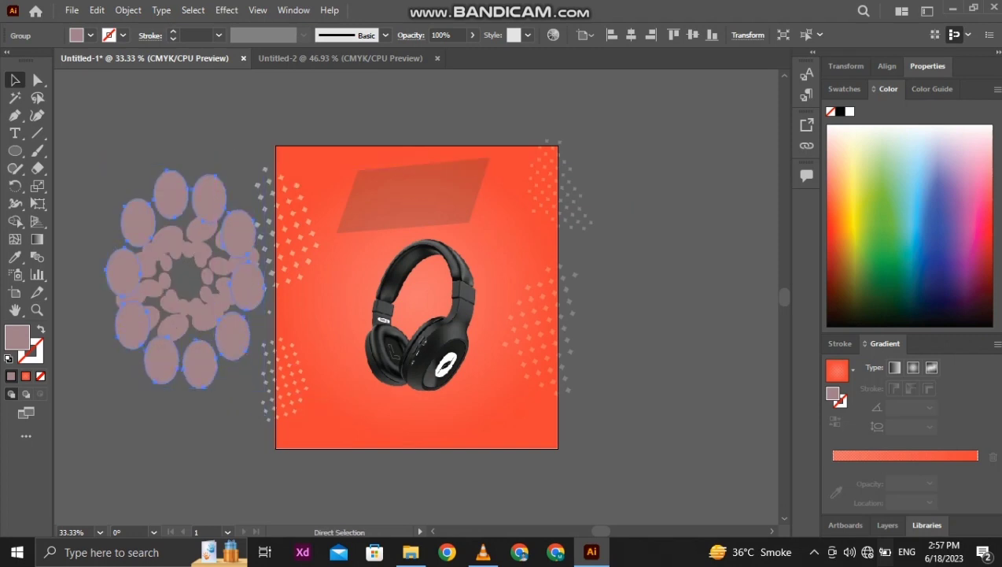
key(ctrl+z)
click(216, 155)
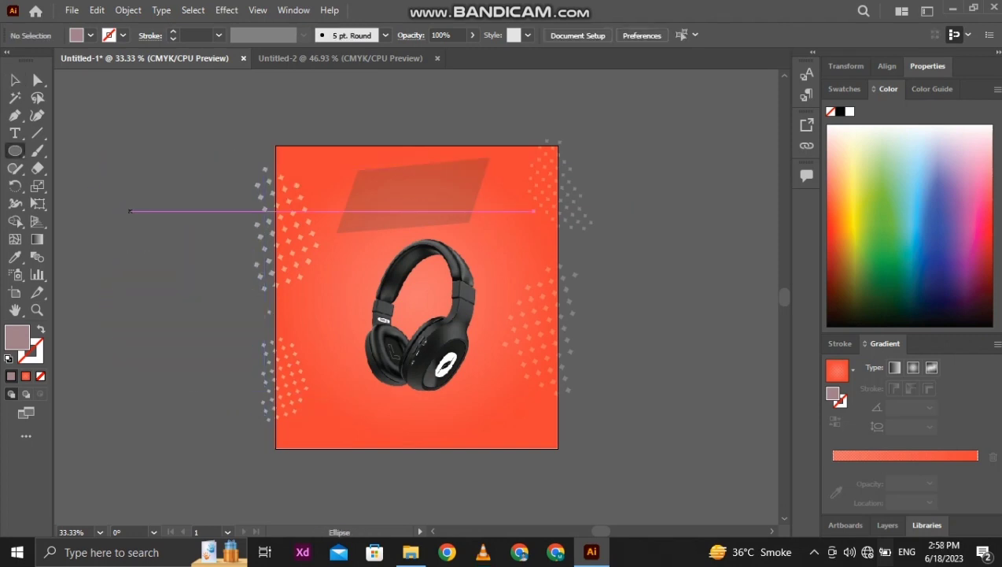
Draw a new mauve circle beside the artboard and shrink it to a small dot.
drag(130, 211, 164, 243)
key(ctrl+plus)
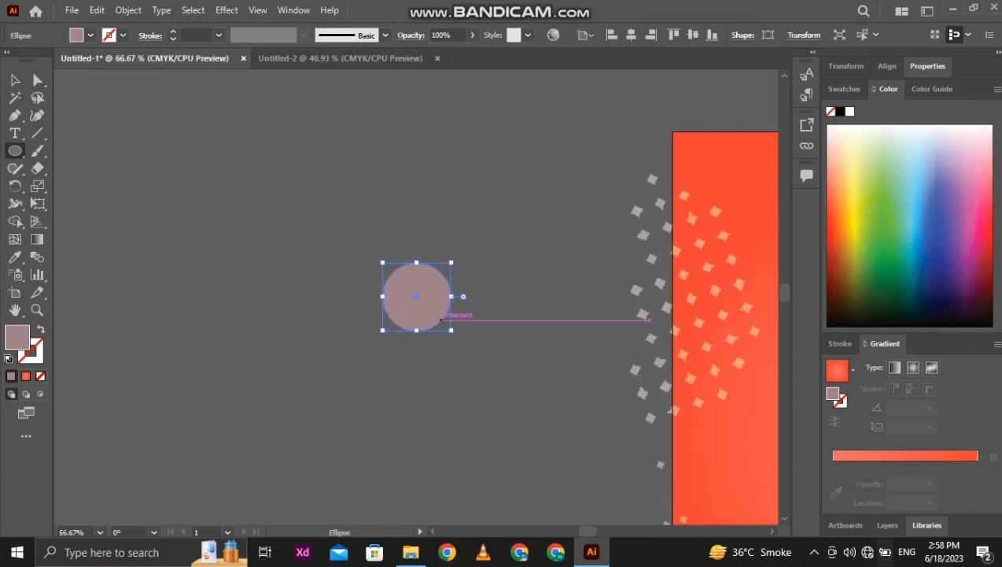
drag(451, 329, 394, 274)
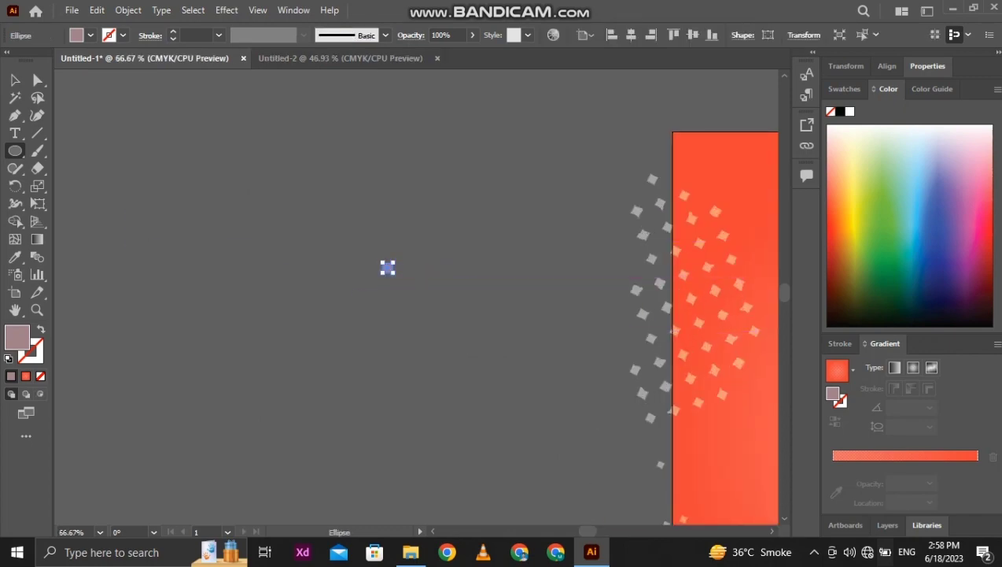
Create a radial repeat from the small circle with 7 instances and a radius of about 25.6 pt.
click(128, 10)
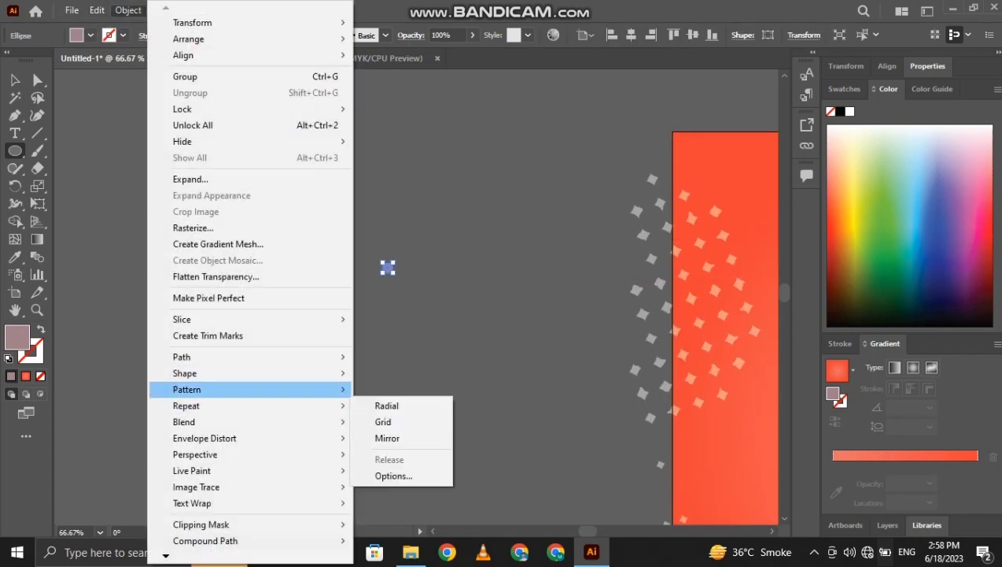
click(386, 405)
key(ctrl+plus)
key(ctrl+plus)
key(ctrl+plus)
key(ctrl+plus)
key(ctrl+plus)
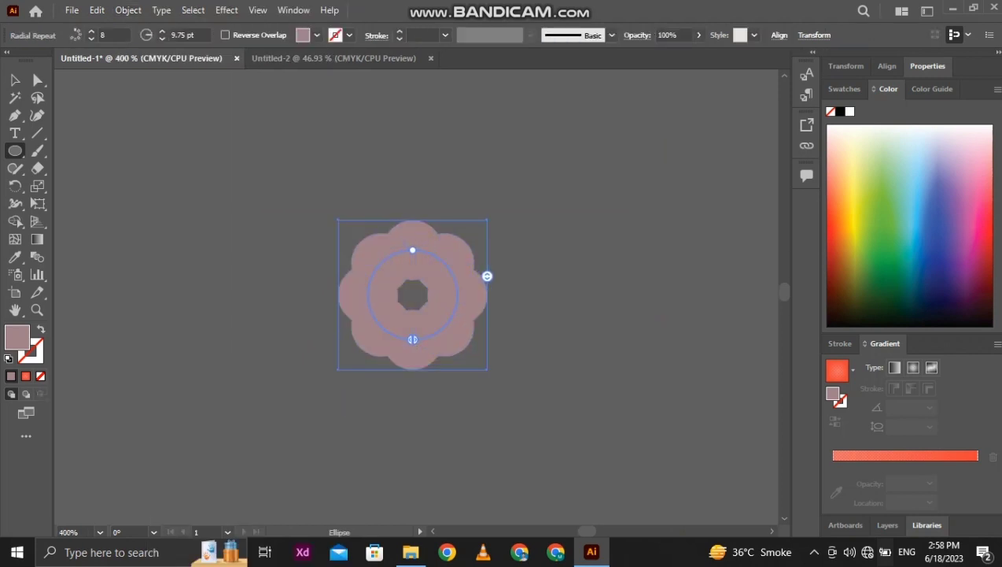
mouse_move(487, 275)
mouse_down()
mouse_move(488, 297)
mouse_move(488, 272)
mouse_up()
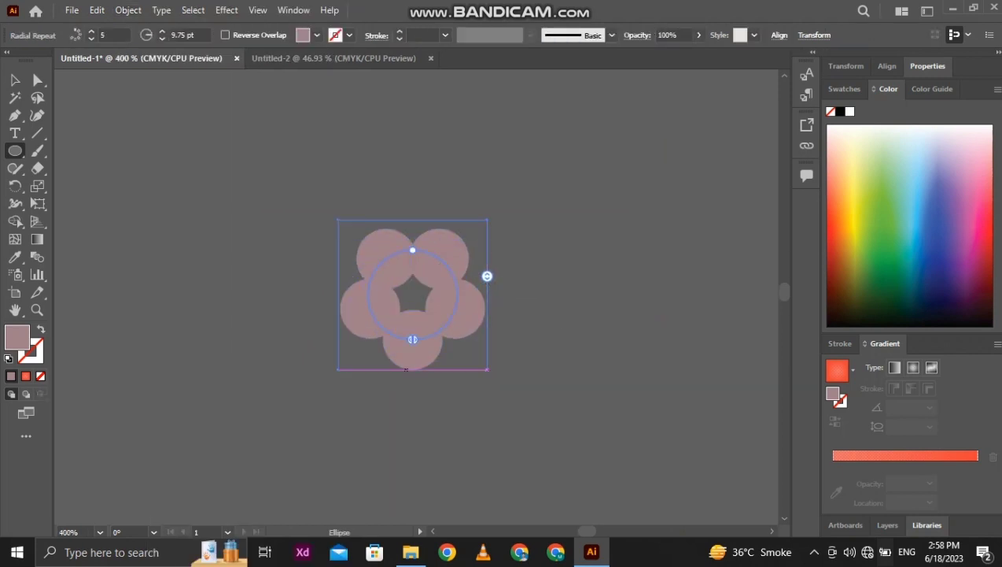
drag(412, 249, 423, 197)
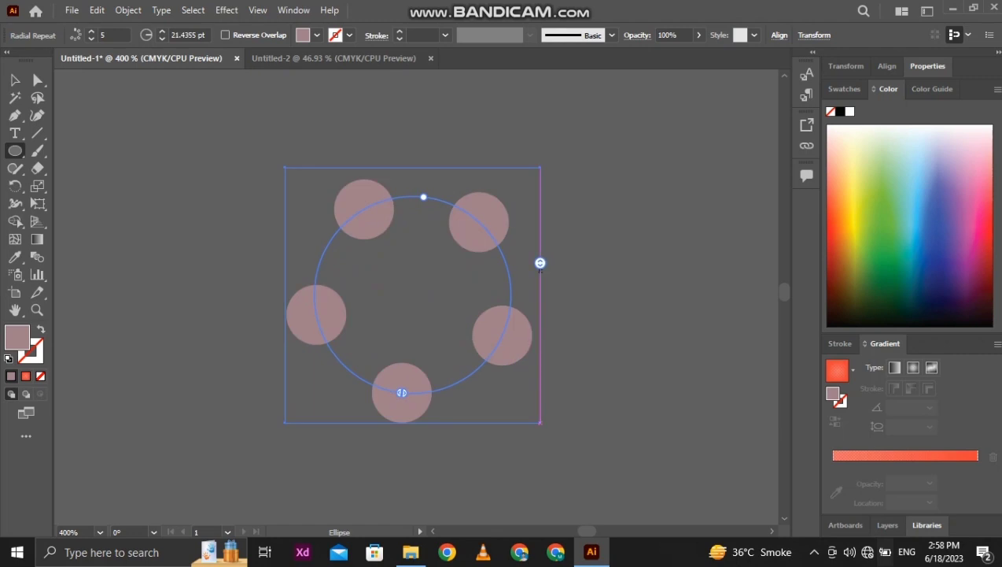
mouse_move(541, 262)
mouse_down()
mouse_move(541, 243)
mouse_move(540, 262)
mouse_up()
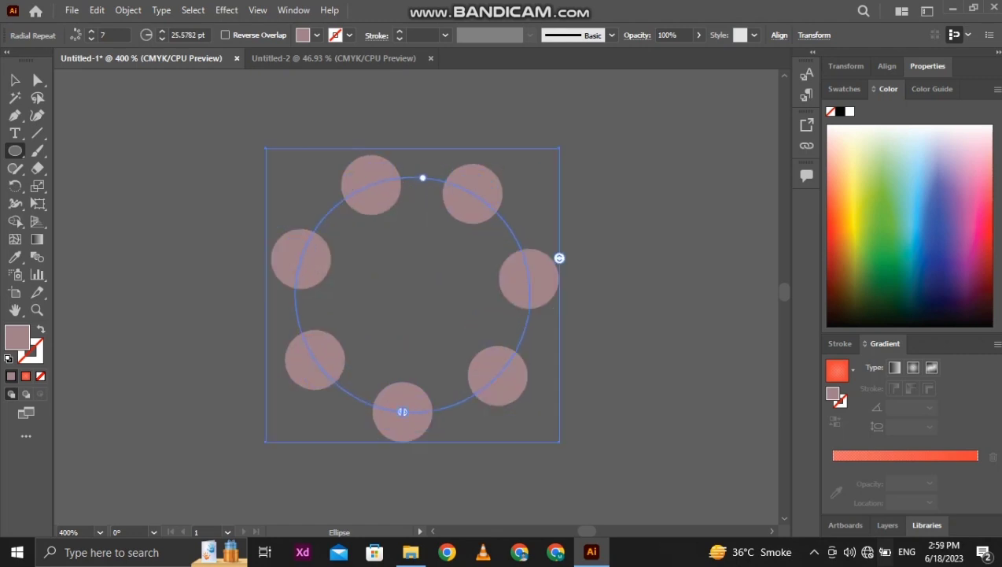
Expand the seven-circle radial repeat into an ordinary group.
click(227, 9)
mouse_move(128, 9)
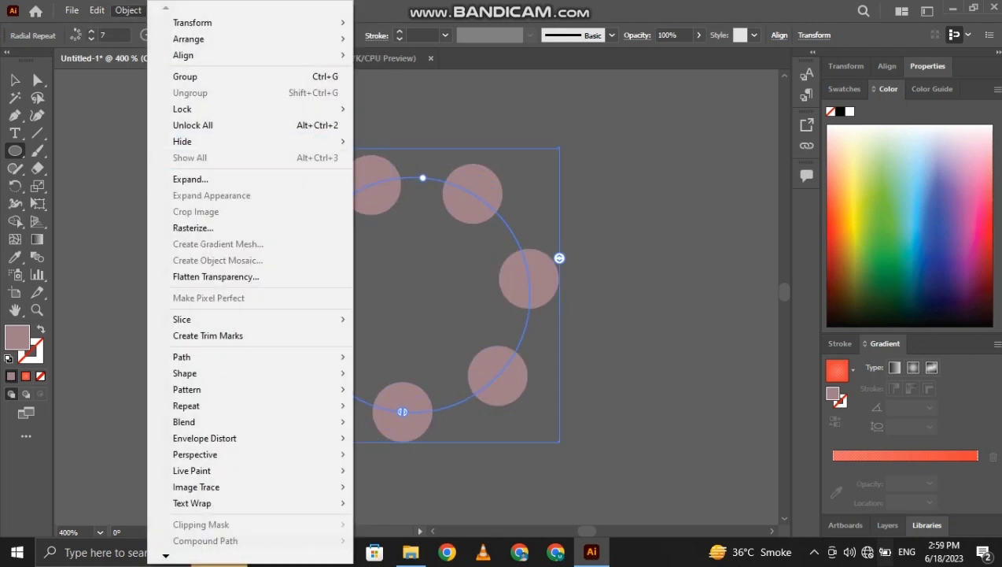
click(181, 179)
click(465, 358)
Apply a Transform effect to the circle group with 4 copies, 70% horizontal and vertical scale and a 274° rotation.
click(227, 9)
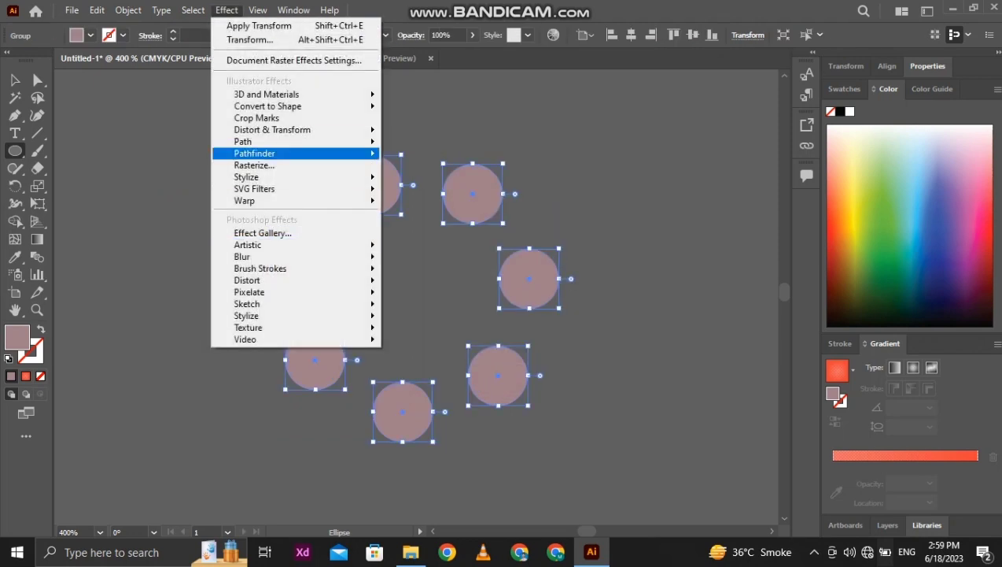
mouse_move(272, 129)
click(426, 180)
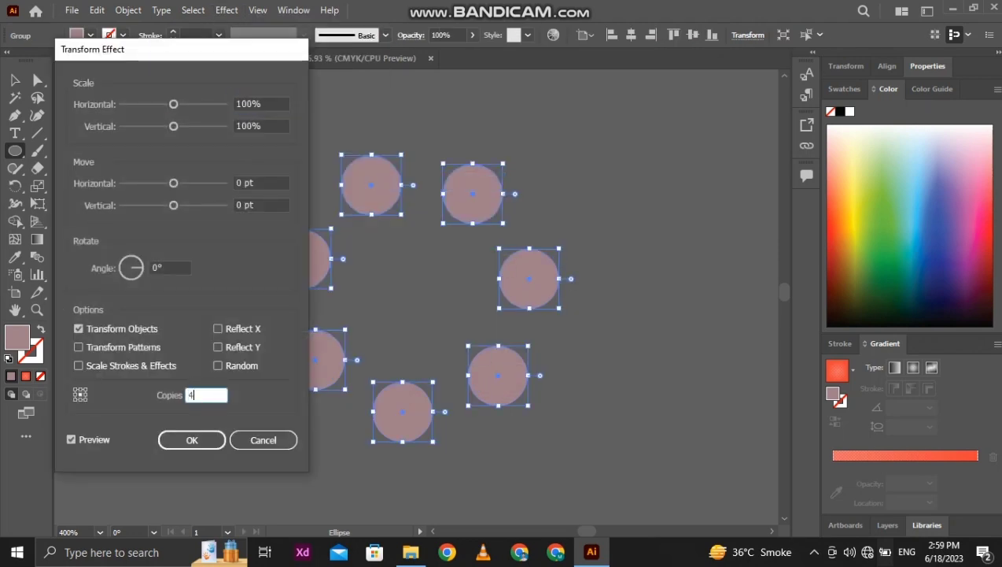
key(Tab)
key(Tab)
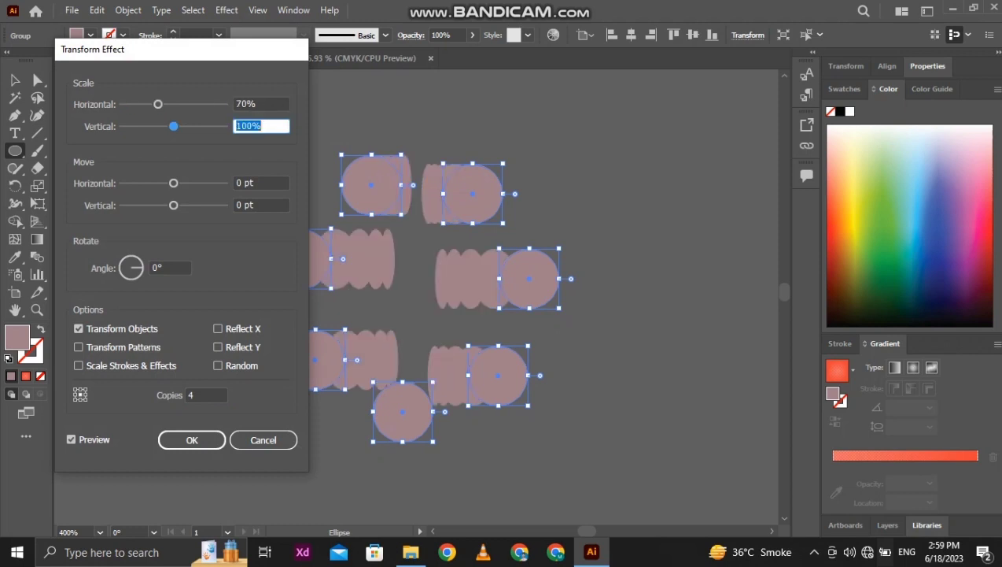
mouse_move(174, 182)
mouse_down()
mouse_move(197, 183)
mouse_move(169, 183)
mouse_up()
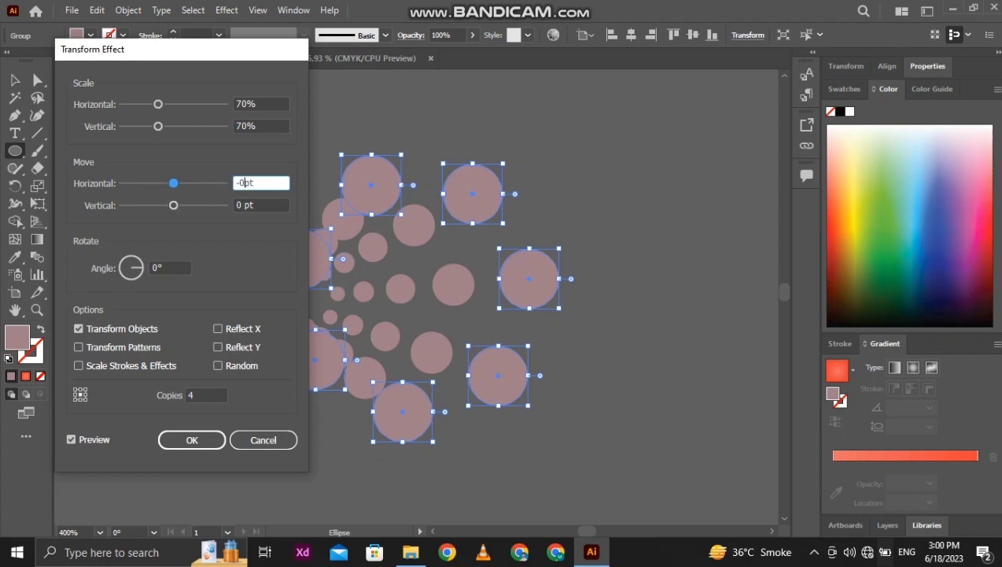
key(Tab)
drag(140, 268, 132, 279)
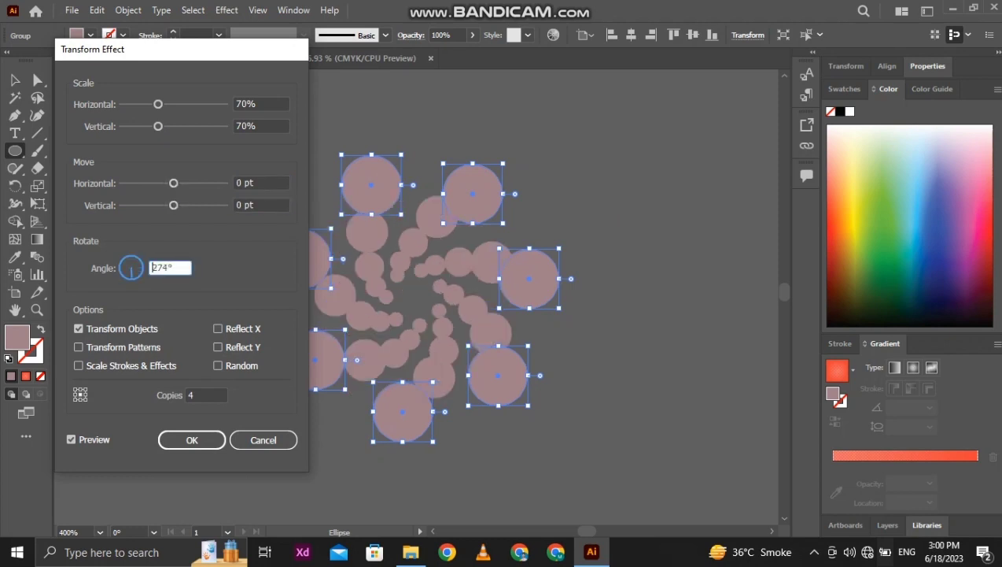
click(191, 439)
click(15, 79)
click(275, 154)
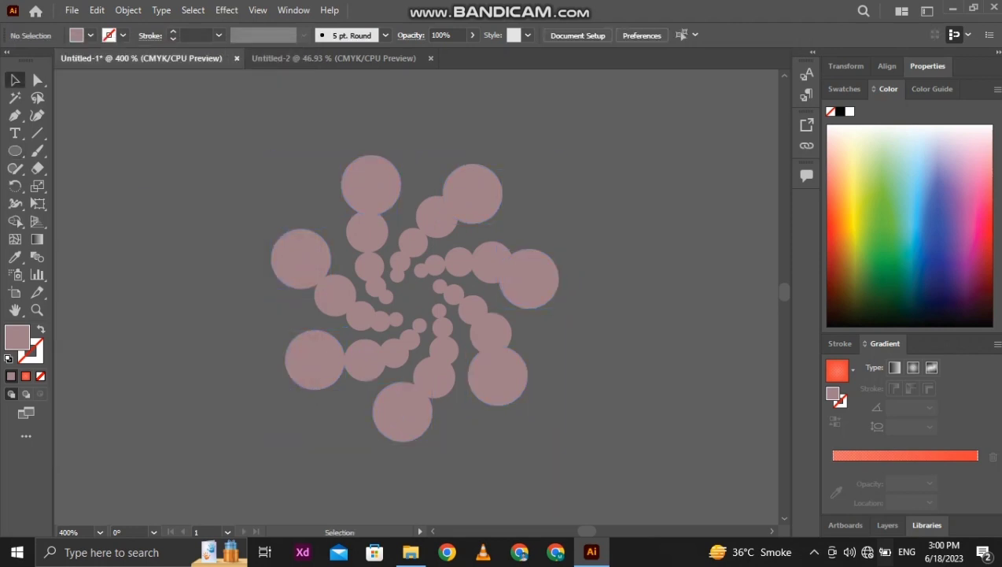
Expand the appearance of the swirling circle group into editable shapes.
click(315, 358)
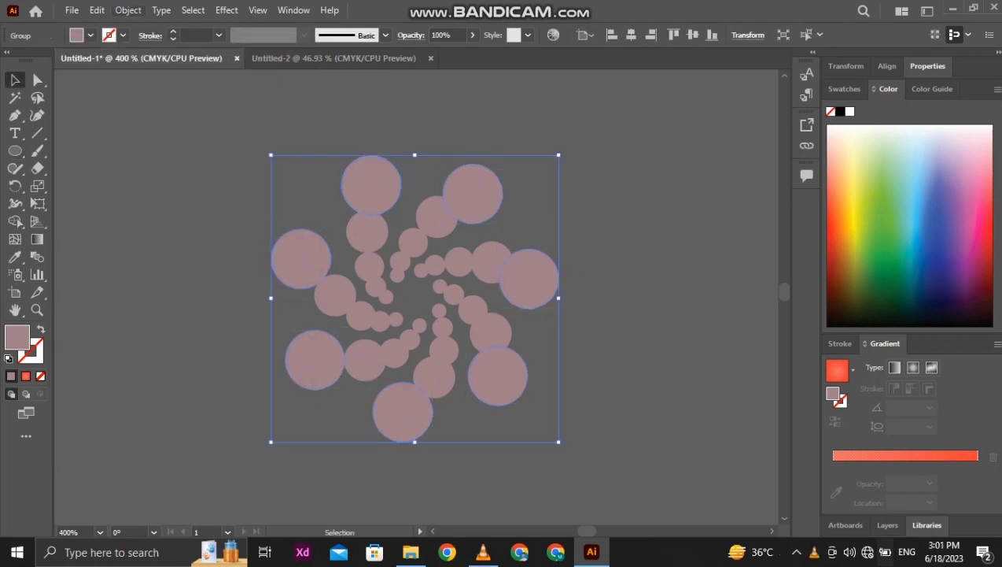
click(127, 10)
click(205, 195)
click(205, 197)
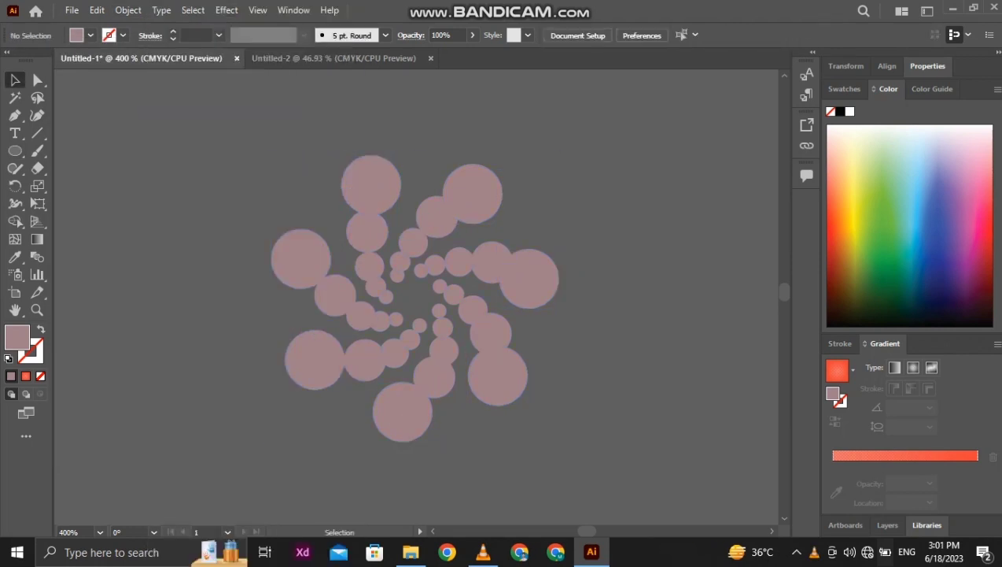
Distort the circle swirl in perspective with Free Transform, flattening it and making its lower edge much wider than the upper one.
click(315, 268)
click(37, 186)
click(37, 203)
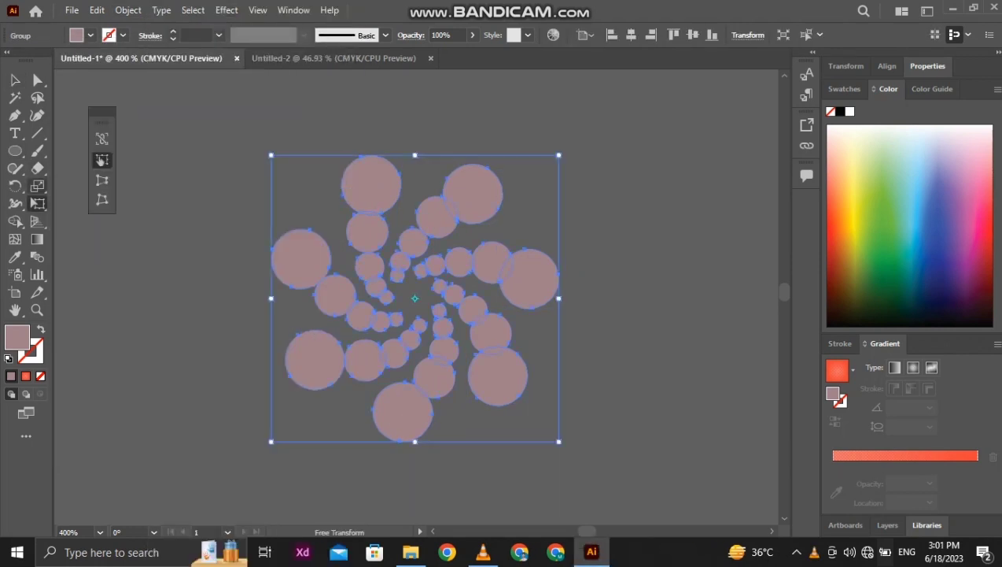
click(37, 185)
click(101, 179)
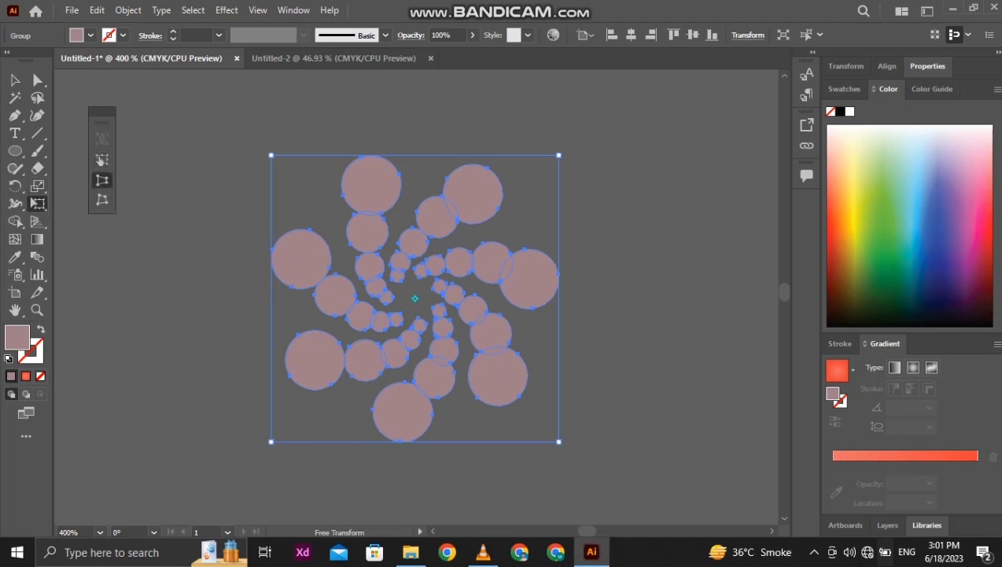
drag(559, 440, 646, 435)
key(ctrl+minus)
key(ctrl+minus)
key(ctrl+minus)
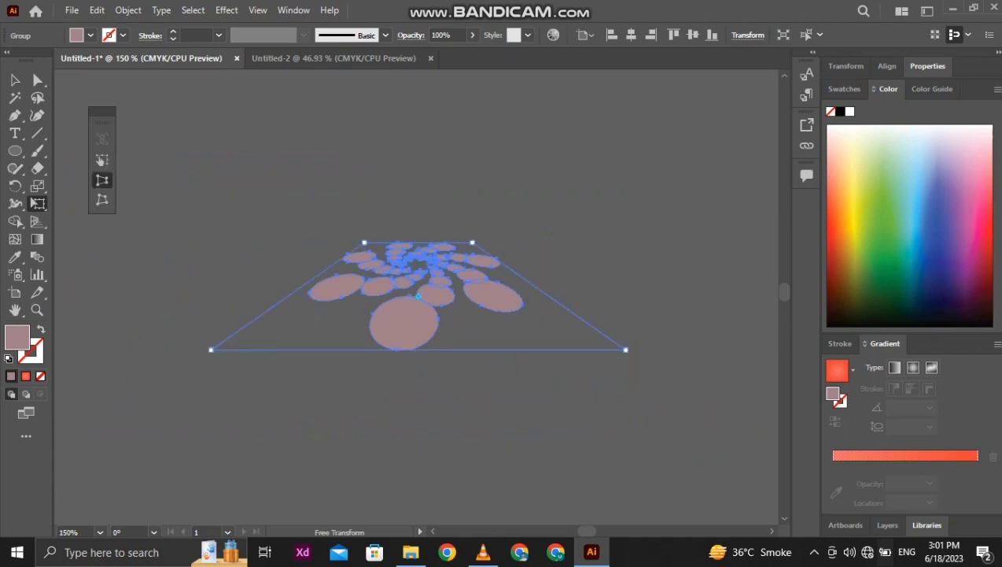
Place the flattened swirl over the lower part of the headphones on the poster and scale it to fit within the artboard.
key(ctrl+0)
key(ctrl+minus)
drag(424, 293, 771, 521)
key(v)
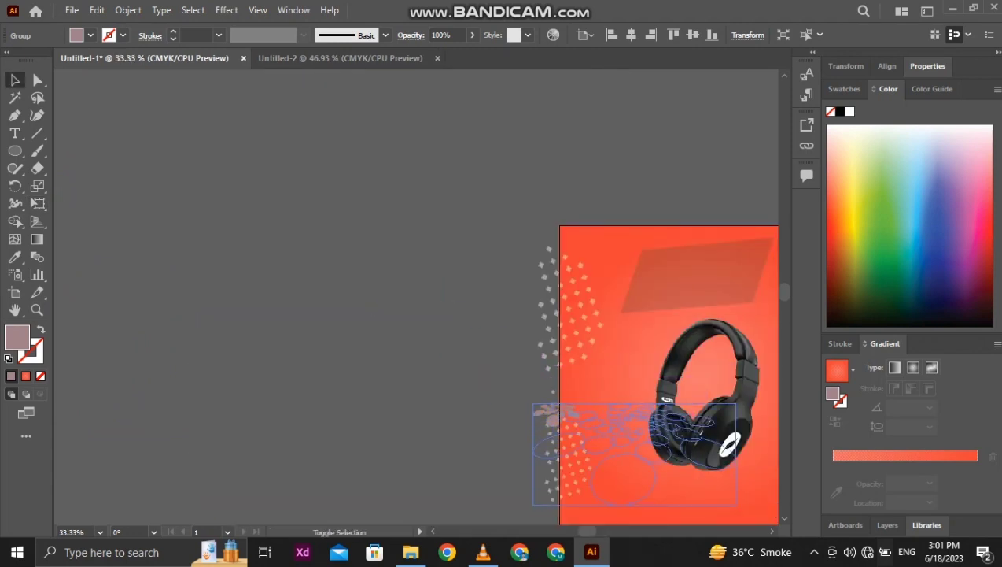
scroll(739, 503, right, 3)
drag(441, 411, 485, 410)
key(ctrl+0)
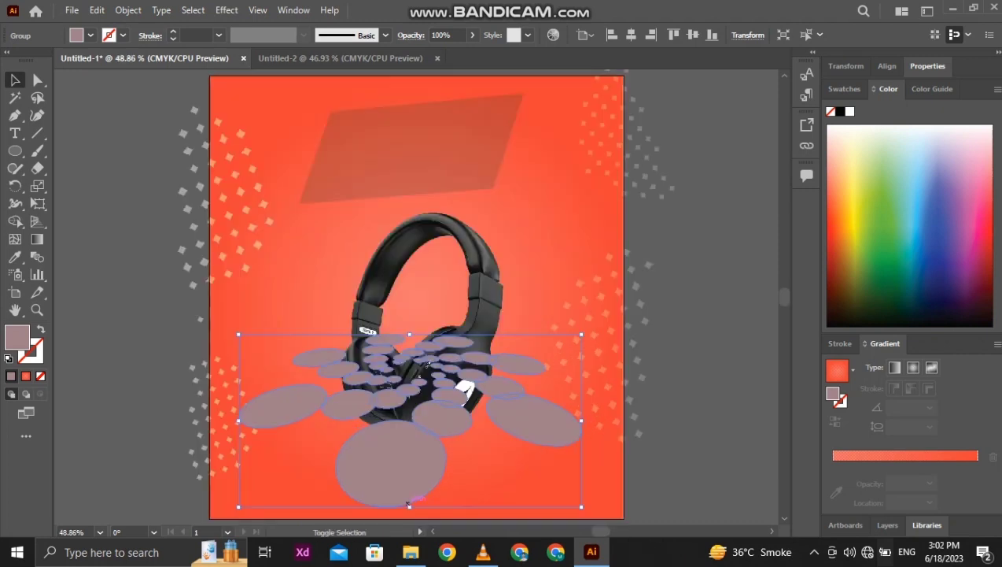
drag(410, 505, 412, 485)
drag(388, 398, 397, 410)
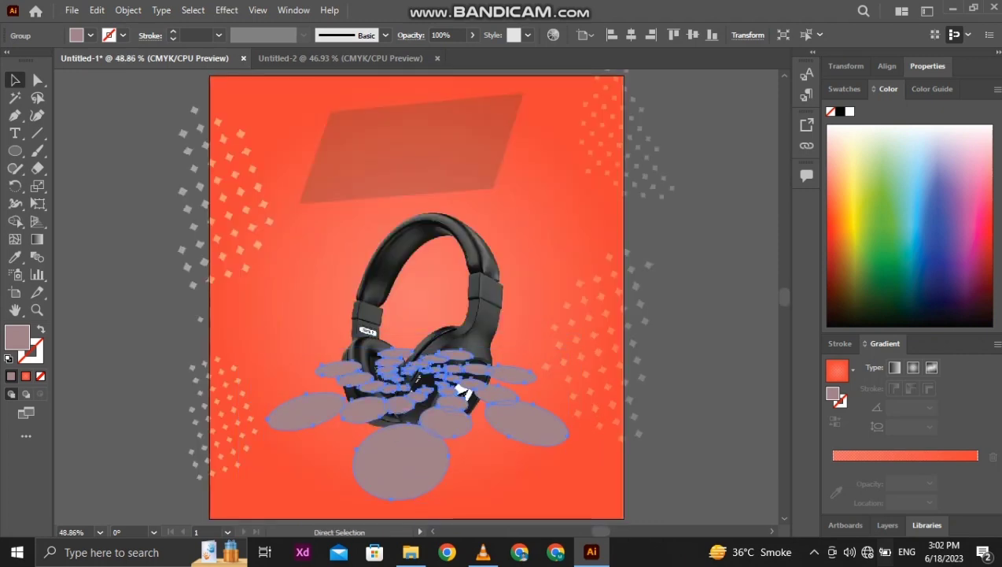
Bring the headphone image in front of the swirl and fill the swirl with white (ffffff).
click(425, 283)
key(ctrl+shift+])
click(401, 464)
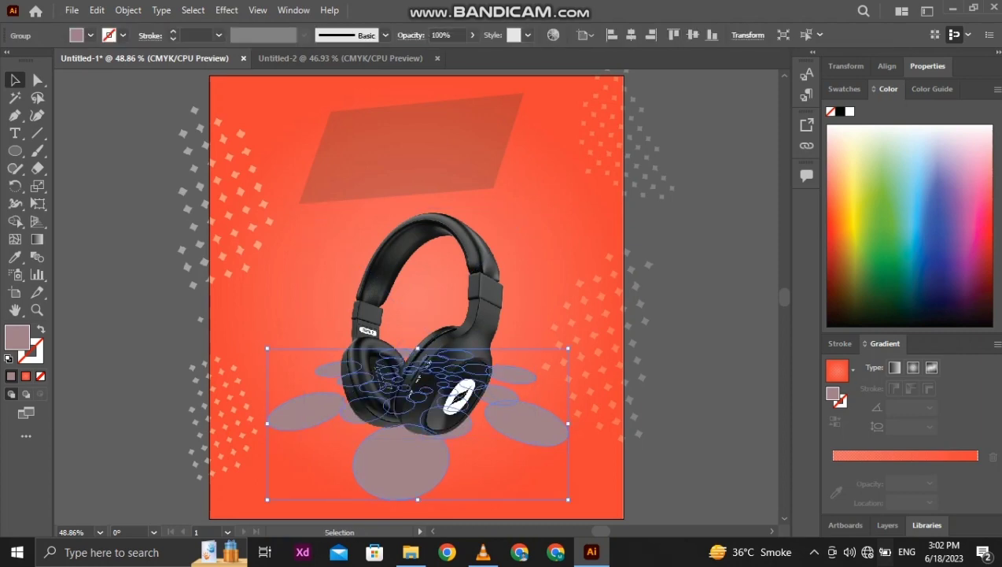
double_click(17, 337)
text(ffffff)
key(Return)
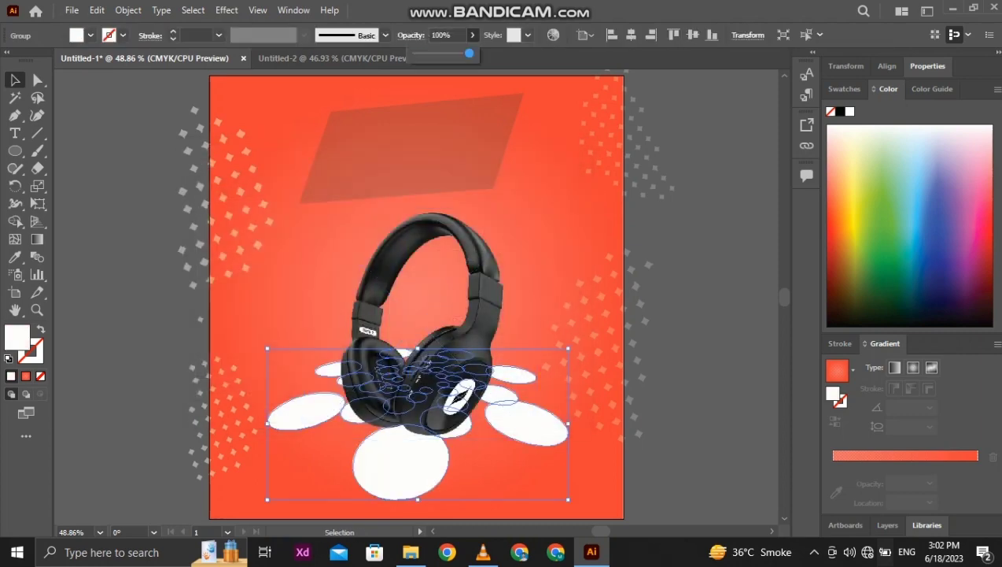
Reduce the white swirl's opacity to 38%.
click(472, 34)
drag(470, 53, 437, 53)
click(293, 206)
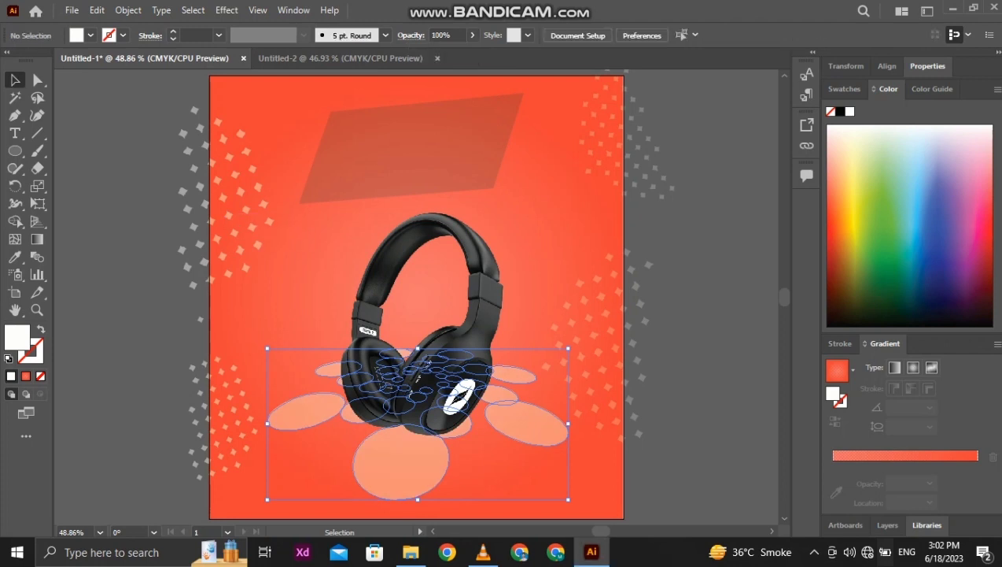
Scale the translucent swirl down and position it lower, beneath the headphones.
click(421, 421)
drag(426, 457, 426, 482)
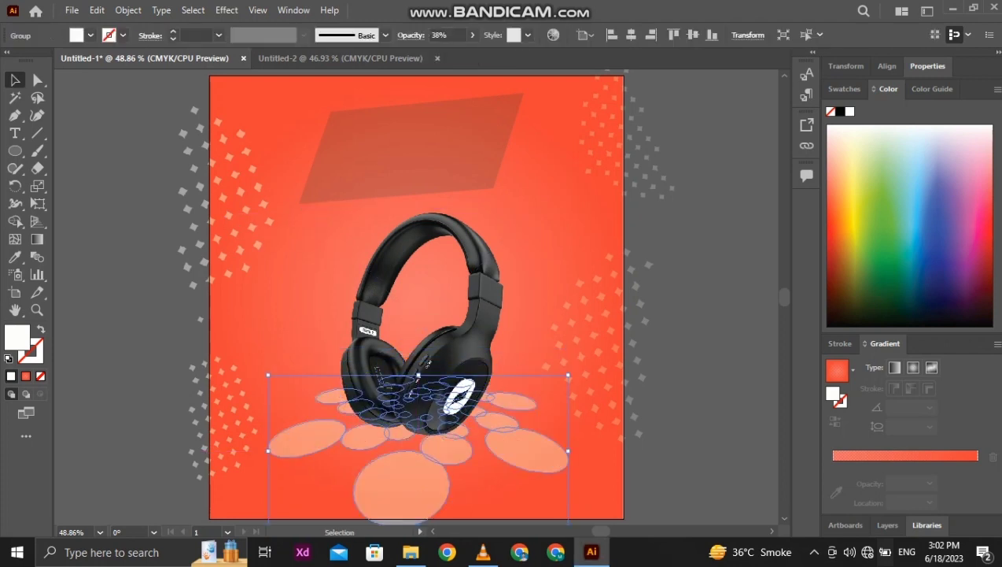
key(ctrl+minus)
drag(416, 347, 424, 313)
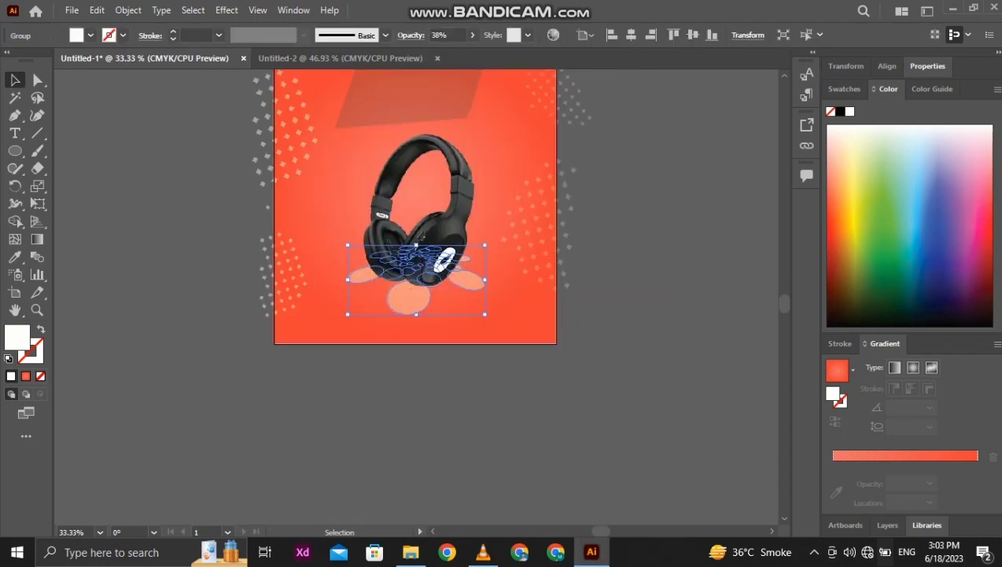
drag(417, 260, 419, 273)
Move the headphone image up so it stands on the swirl, and nudge the swirl up towards it.
click(290, 256)
drag(419, 223, 418, 209)
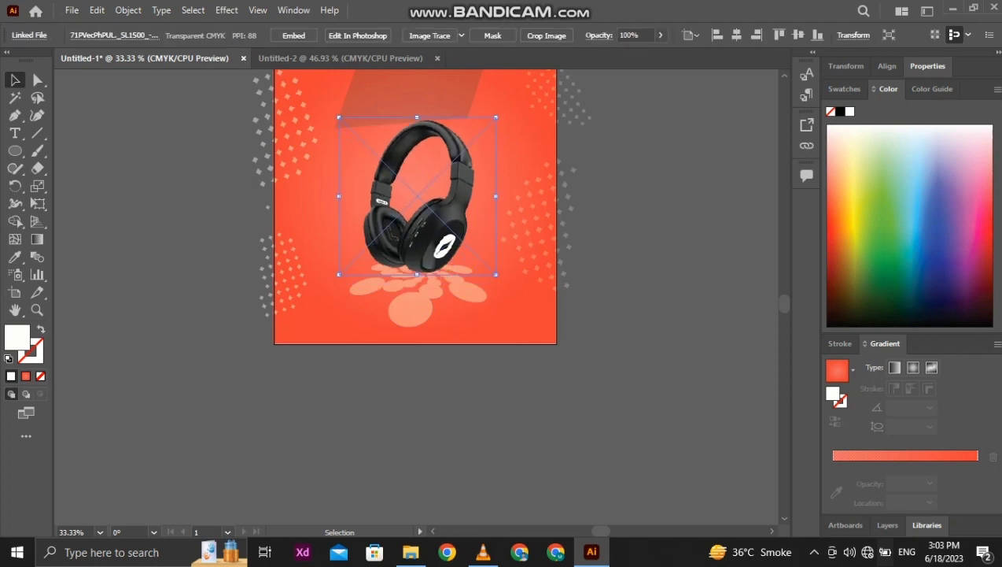
drag(419, 294, 387, 255)
key(ctrl+shift+a)
key(ctrl+0)
Shrink the slanted dark shape slightly and center it above the headphones.
click(411, 149)
drag(417, 130, 428, 139)
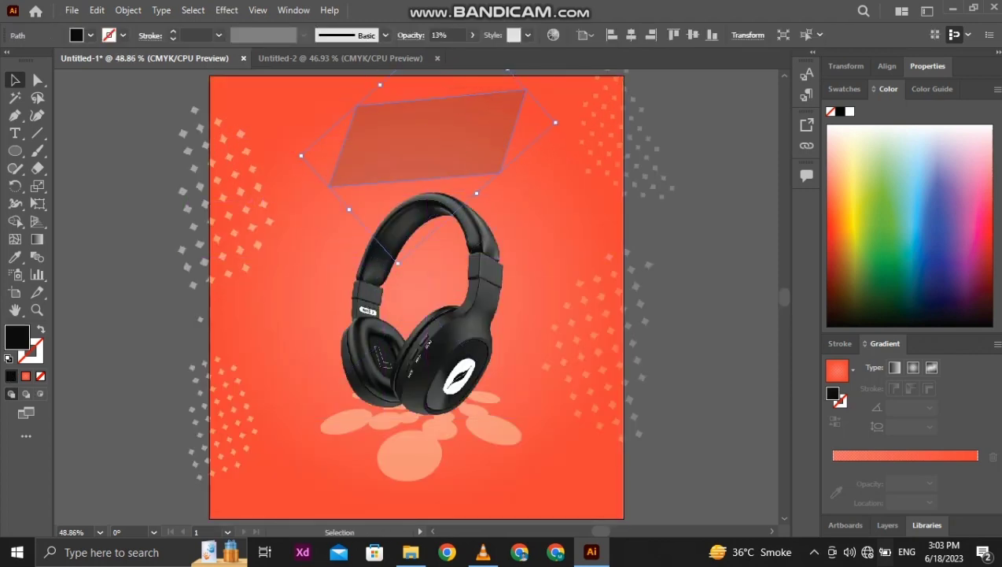
Nudge the slanted dark shape up and shrink it slightly.
key(shift+Up)
drag(398, 260, 402, 242)
key(ctrl+shift+a)
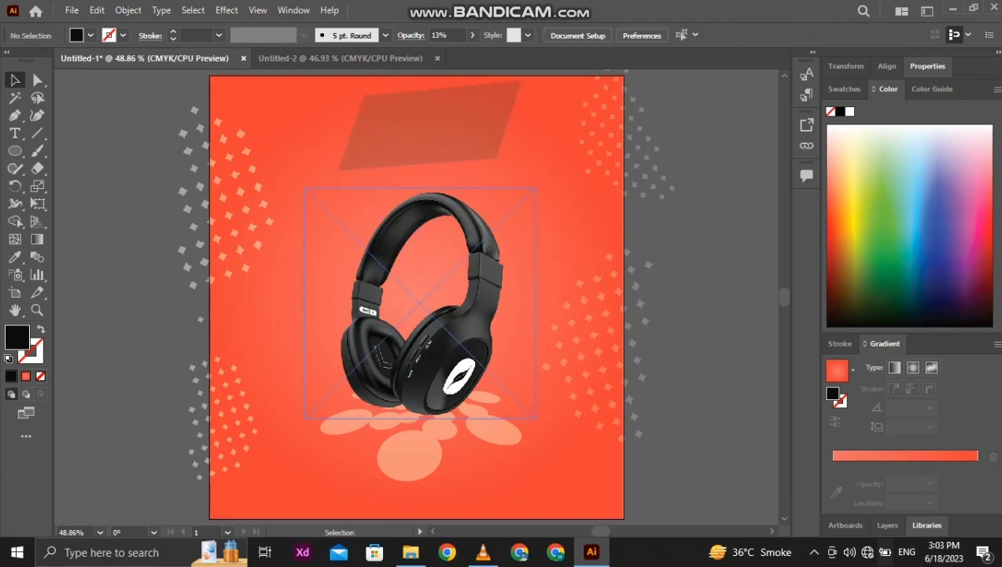
Nudge the headphone image up slightly on the dot swirl.
click(420, 346)
key(ctrl+shift+a)
click(420, 346)
key(shift+Up)
key(shift+Up)
key(ctrl+shift+a)
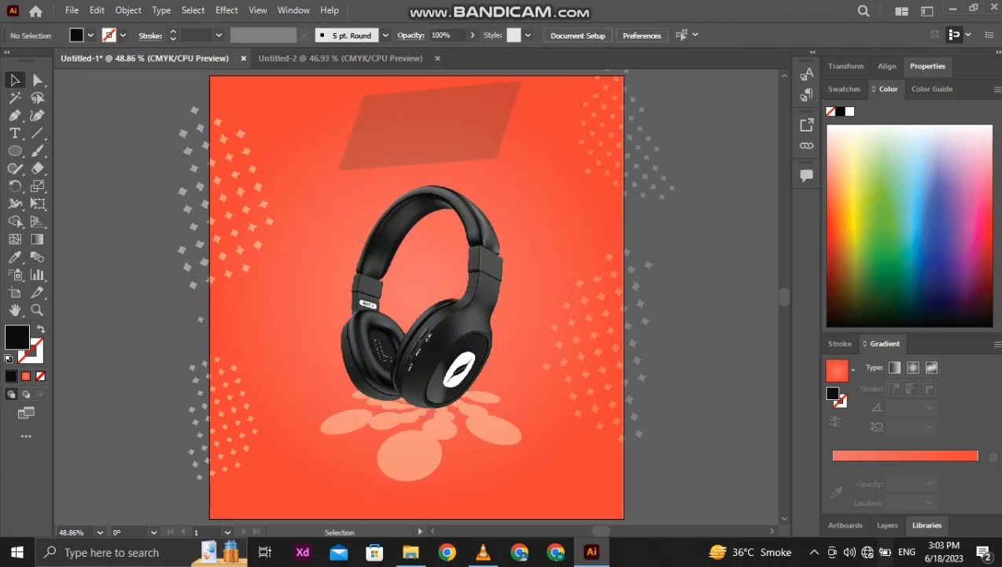
Add a large title reading "NEW Arrival" over the slanted dark shape.
click(14, 133)
click(337, 116)
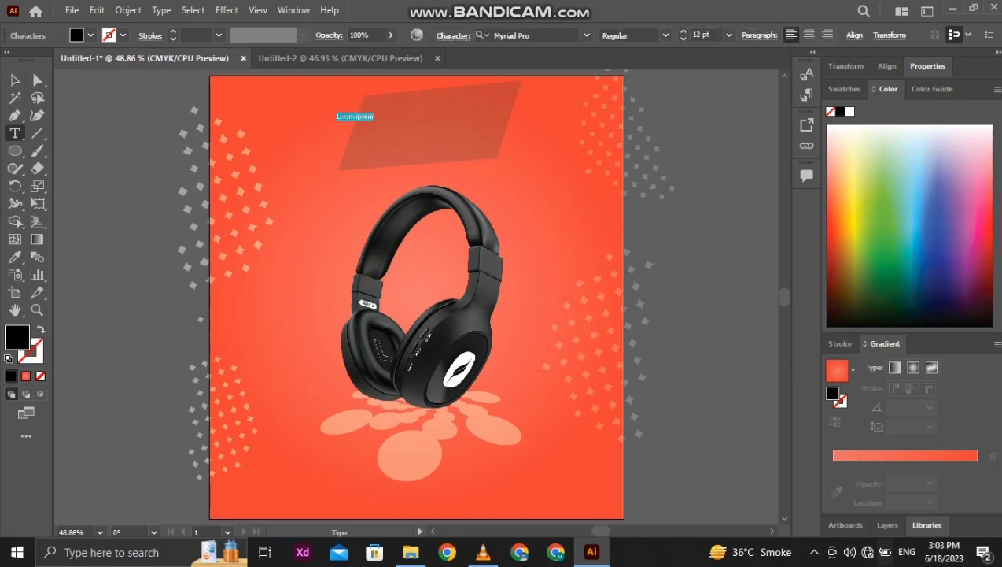
key(Escape)
drag(374, 123, 555, 178)
triple_click(472, 137)
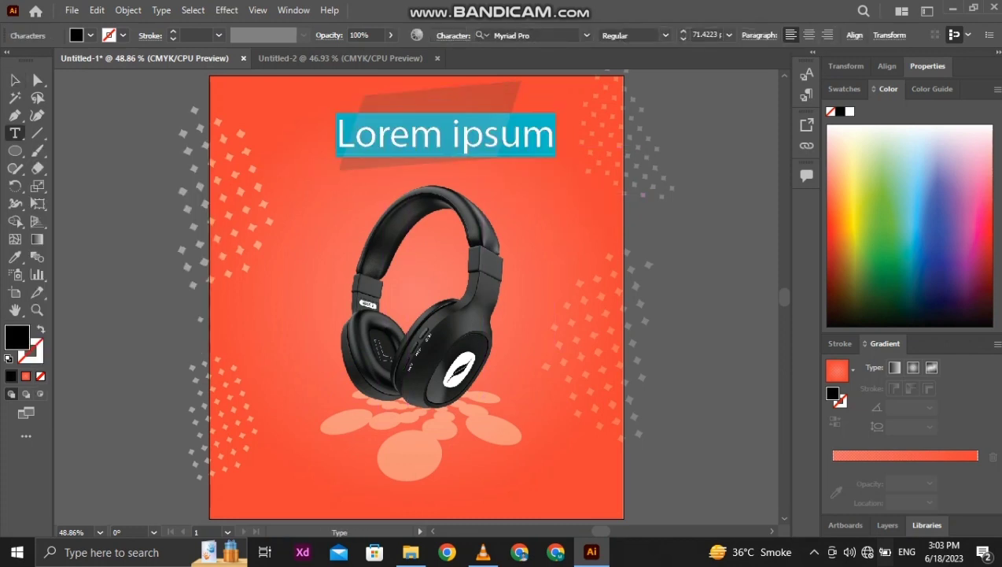
text(NEW Arrival)
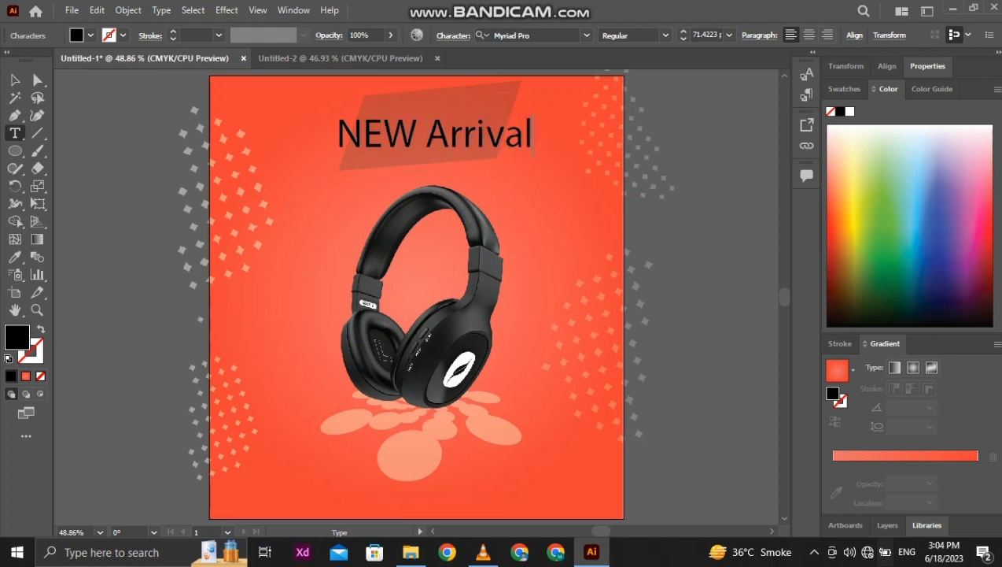
Recolor the "NEW Arrival" title near-white (#f7f0f2).
key(ctrl+a)
double_click(17, 336)
click(194, 198)
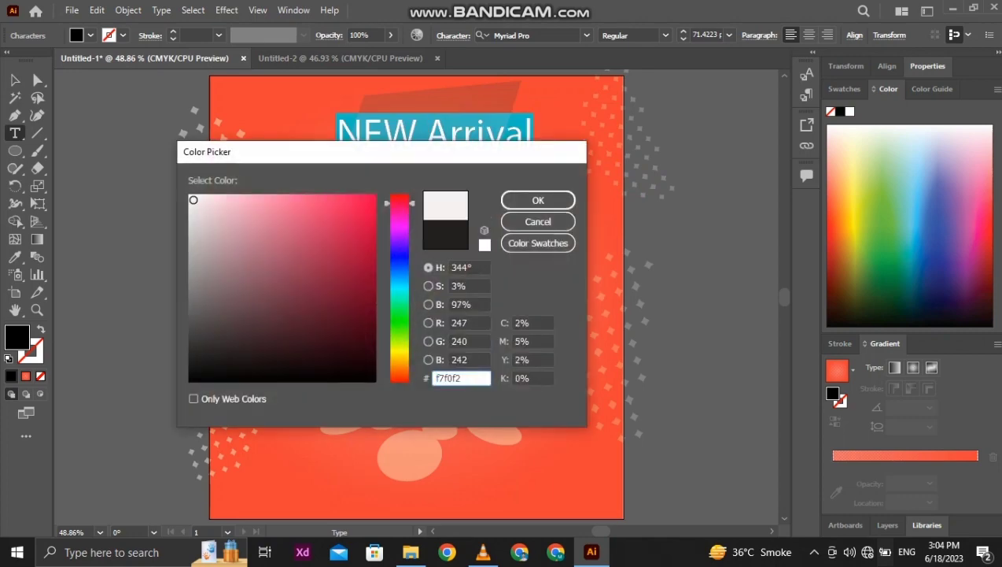
click(537, 199)
click(15, 79)
Set the title font to Pristina, scale it to about 63 pt, and position it over the slanted shape's upper part.
click(586, 34)
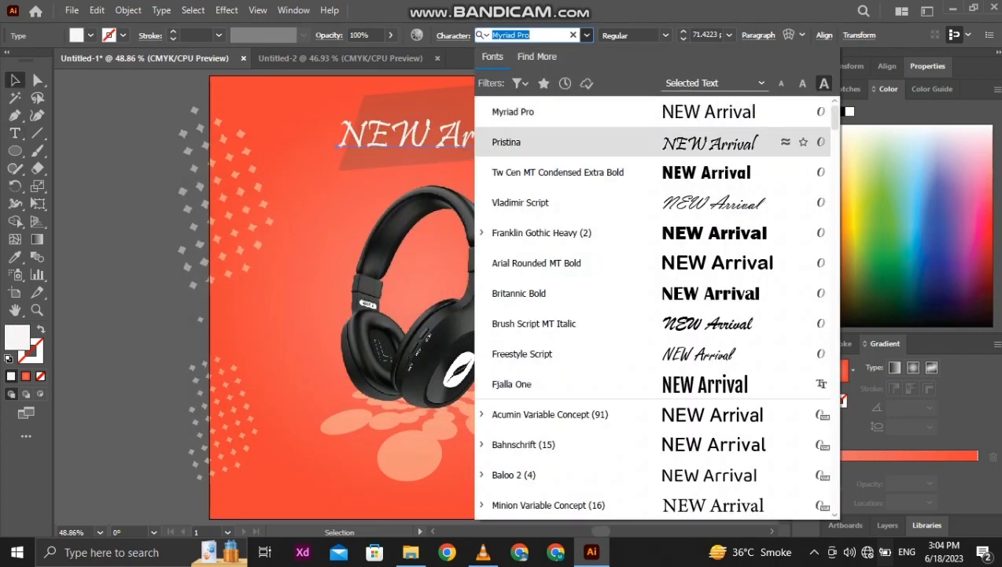
click(519, 142)
drag(410, 127, 383, 93)
drag(515, 126, 500, 122)
drag(391, 86, 407, 106)
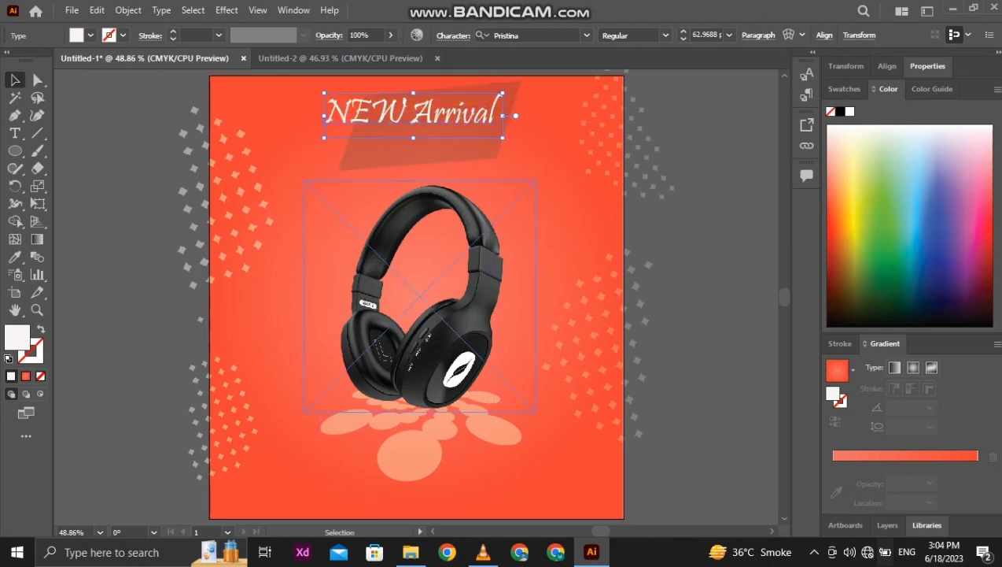
Scale the headphone image down and move it back down onto the dot swirl.
click(450, 324)
drag(537, 411, 501, 377)
drag(459, 314, 481, 349)
Enlarge the slanted dark shape slightly and shift it down and left behind the title.
click(457, 112)
click(456, 150)
drag(312, 144, 282, 147)
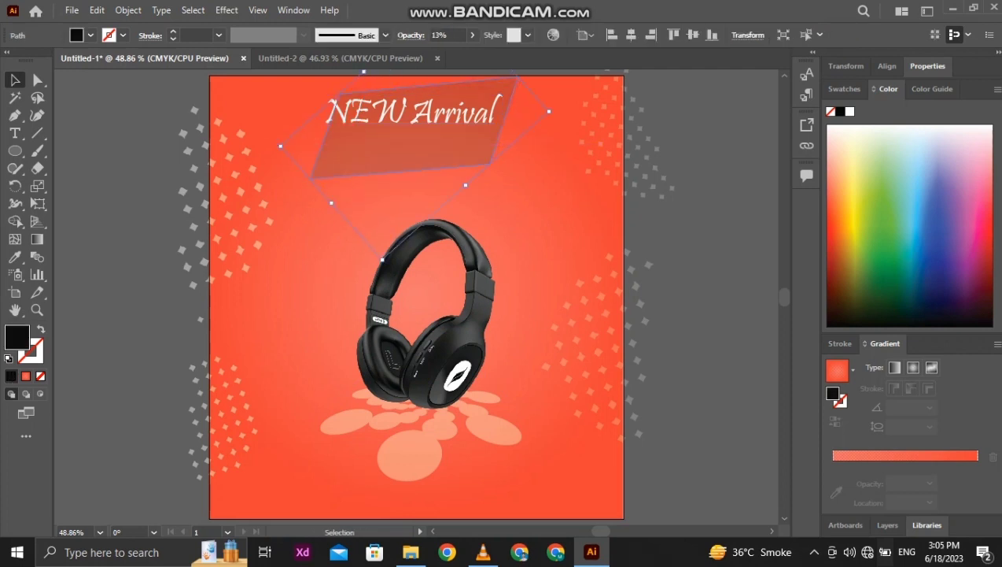
drag(393, 149, 387, 164)
click(545, 234)
Change the title to "New Arrival" and place a copy directly beneath it reading "HeadPhone".
click(448, 107)
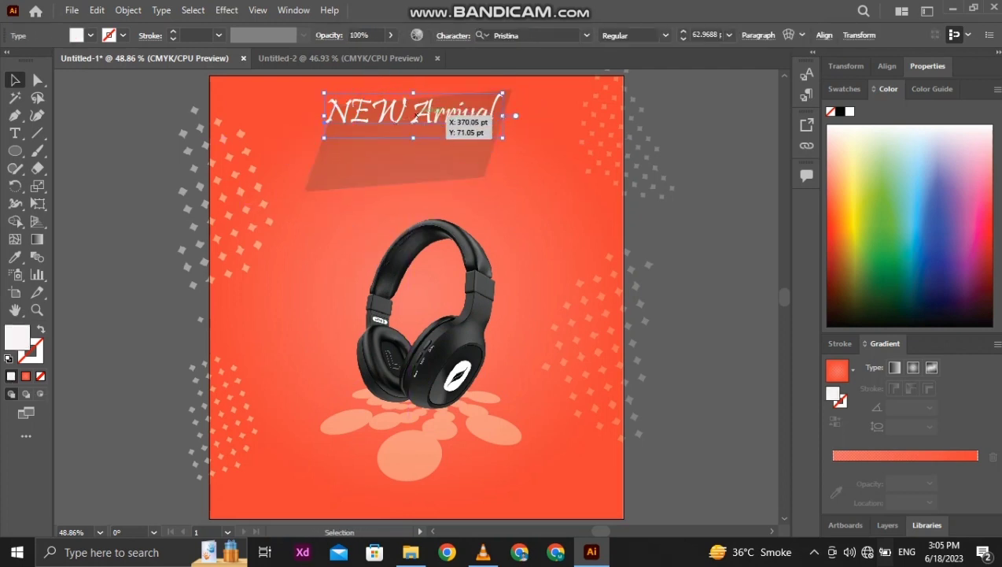
drag(384, 103, 380, 142)
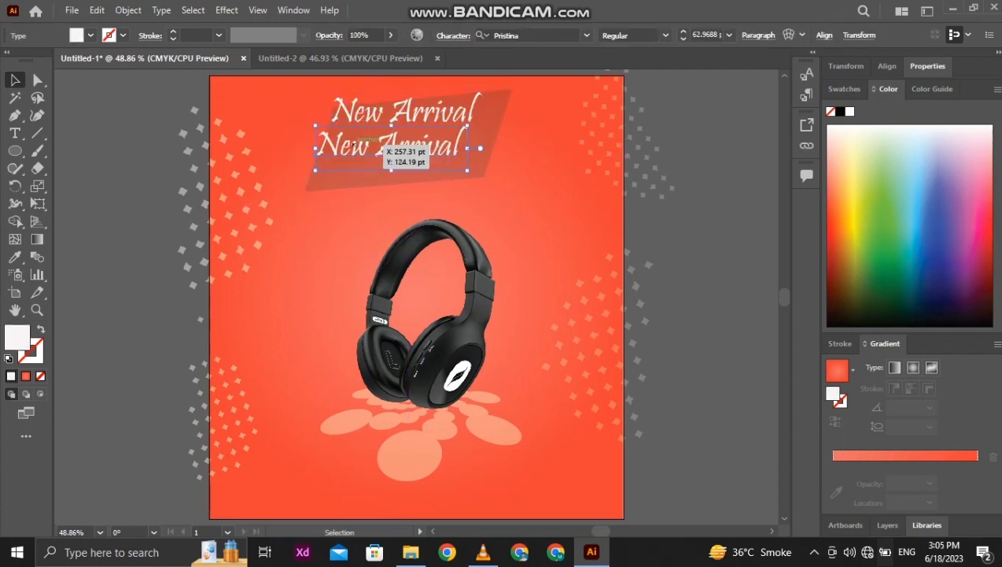
triple_click(379, 143)
text(HeadPhone)
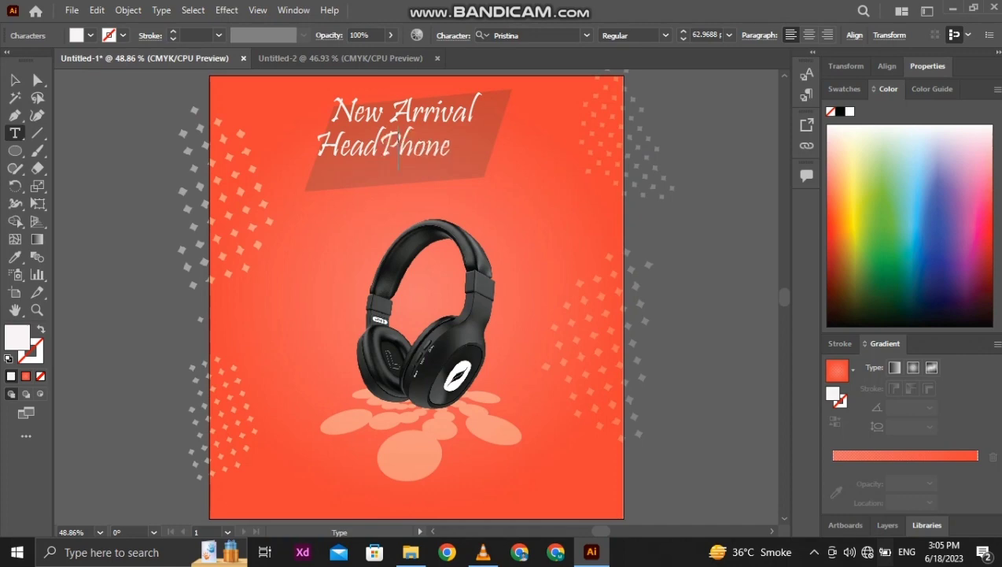
Set the "HeadPhone" text in Franklin Gothic Heavy and shift it slightly left under "New Arrival".
triple_click(399, 153)
click(586, 35)
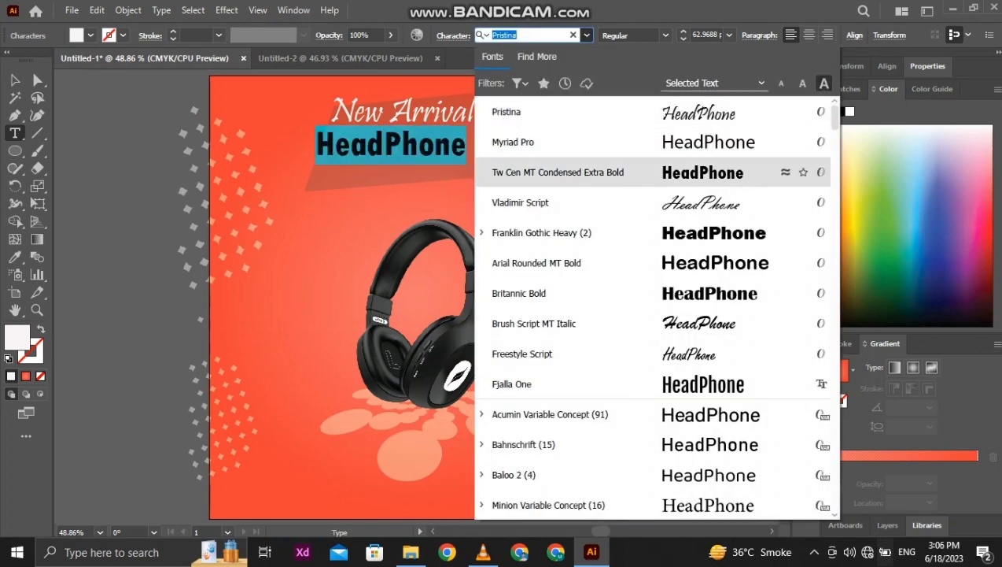
click(641, 263)
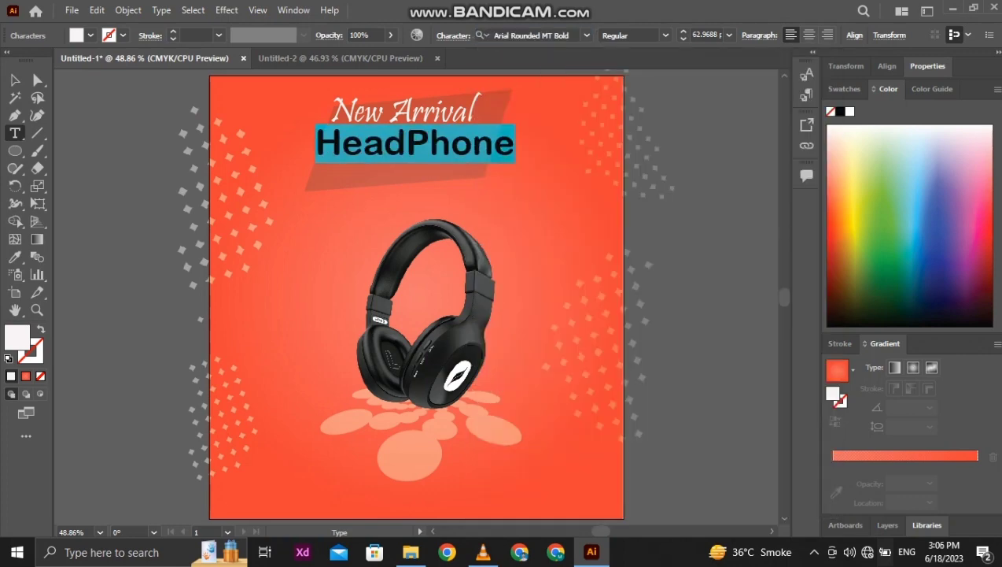
click(586, 35)
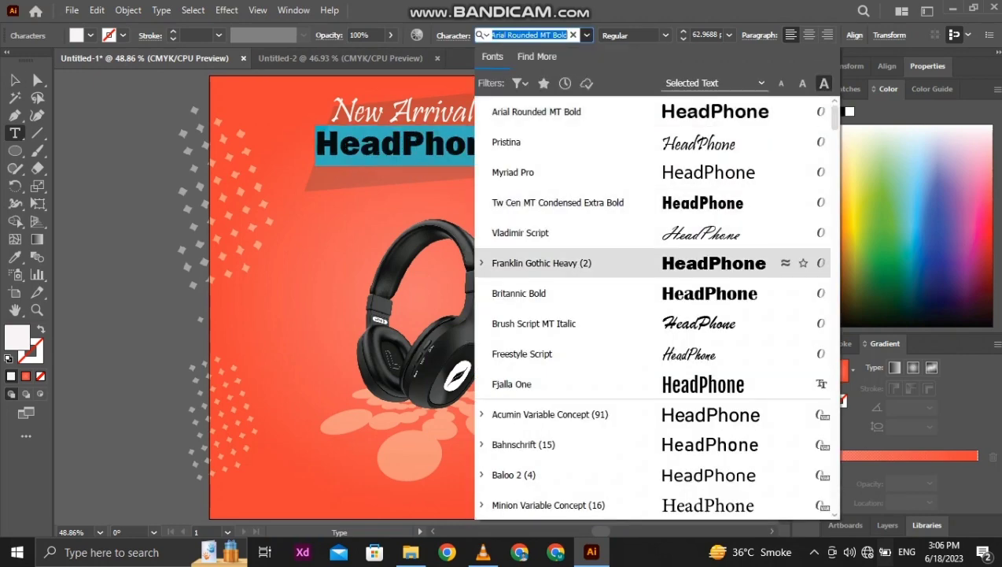
click(640, 262)
click(15, 80)
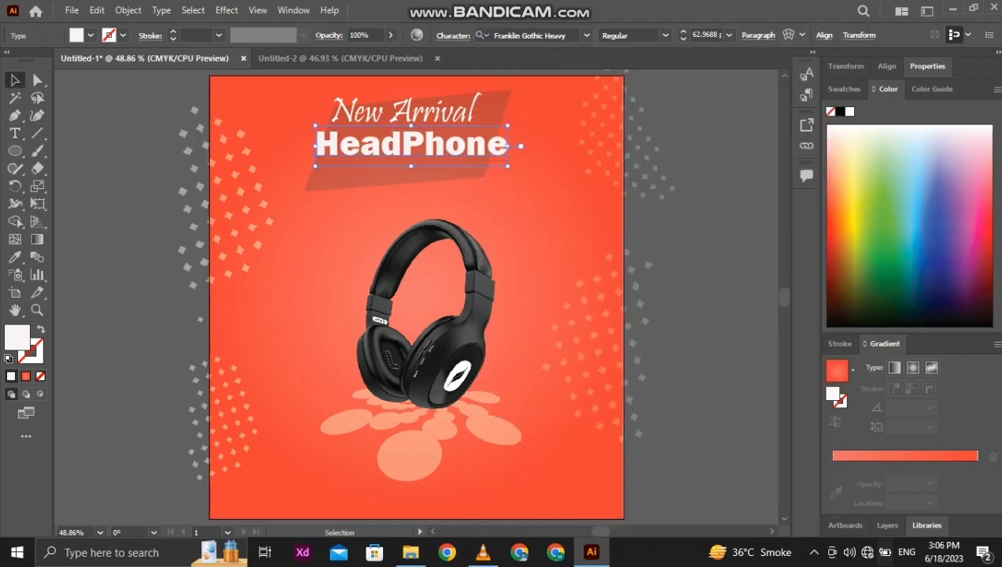
drag(394, 134, 375, 133)
click(211, 196)
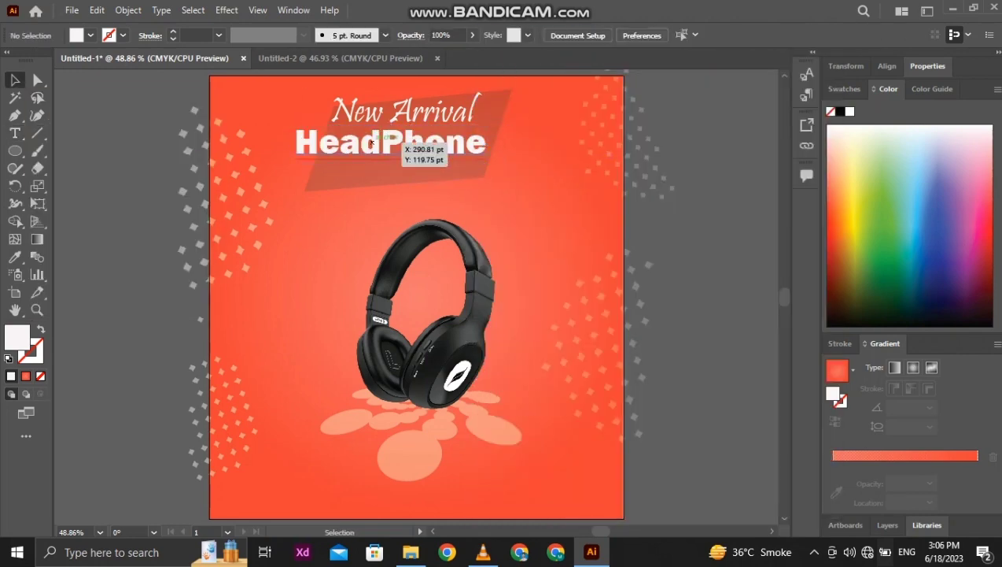
Recolor the "HeadPhone" text medium blue.
triple_click(389, 140)
double_click(17, 337)
click(400, 252)
mouse_move(311, 219)
mouse_down()
mouse_move(336, 251)
mouse_move(359, 236)
mouse_up()
click(539, 200)
click(15, 80)
click(181, 142)
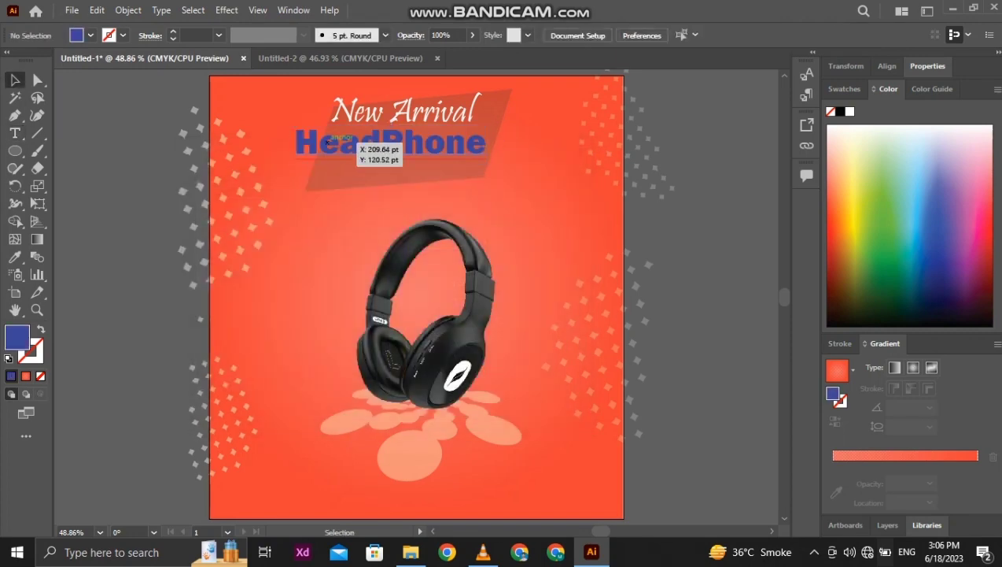
Recolor the "HeadPhone" text dark navy blue and enlarge it to extend past the slanted shape's edge.
triple_click(354, 140)
double_click(17, 336)
click(368, 299)
click(538, 200)
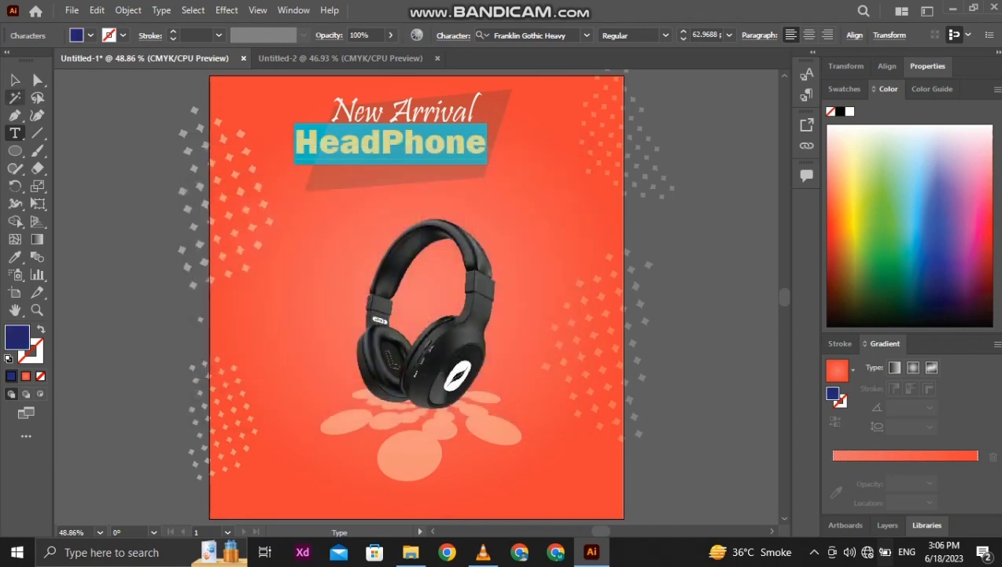
click(15, 80)
drag(488, 163, 534, 179)
Enlarge the translucent dot swirl until it spans the full poster width beneath the headphones.
click(440, 428)
drag(522, 481, 613, 503)
drag(465, 453, 350, 410)
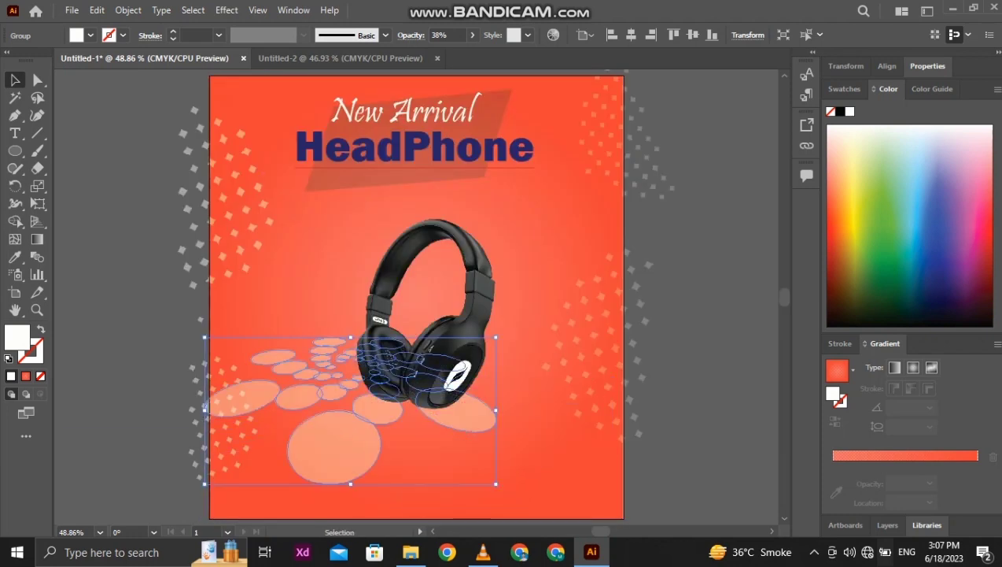
drag(496, 480, 669, 516)
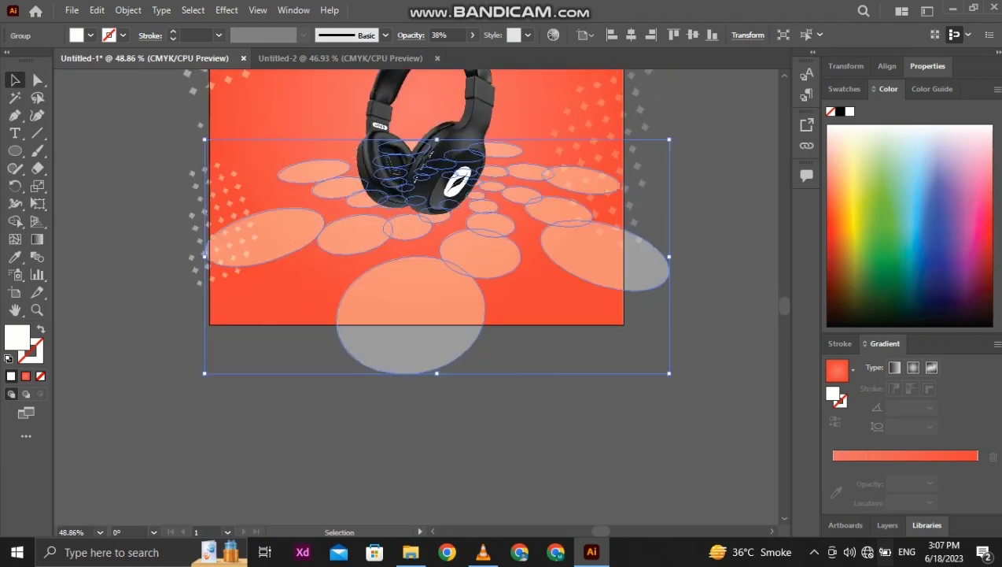
Narrow the swirl's far edge with Free Transform perspective distortion and lower the swirl slightly.
click(551, 409)
click(417, 291)
key(s)
key(e)
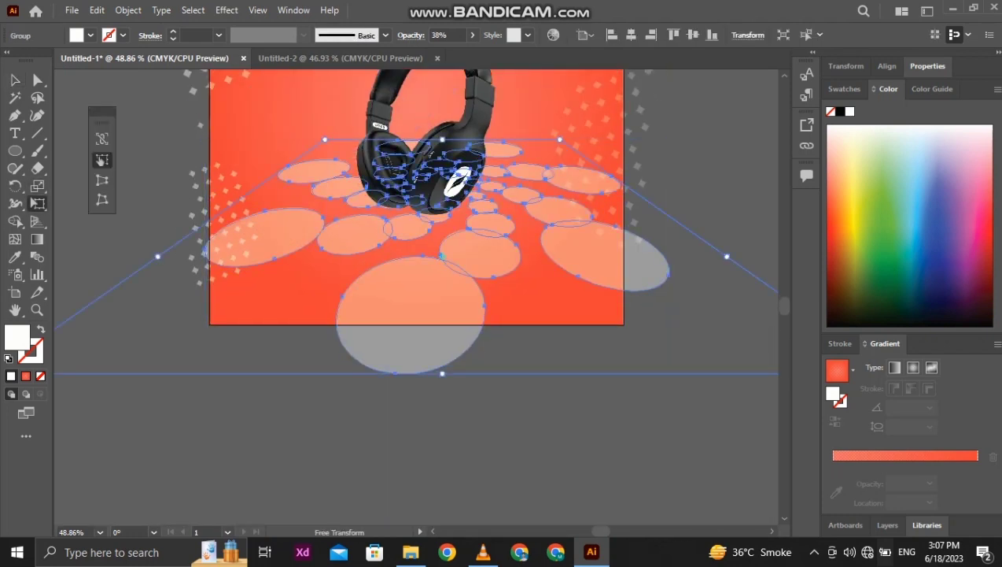
drag(325, 139, 340, 139)
drag(434, 140, 437, 173)
drag(393, 408, 394, 392)
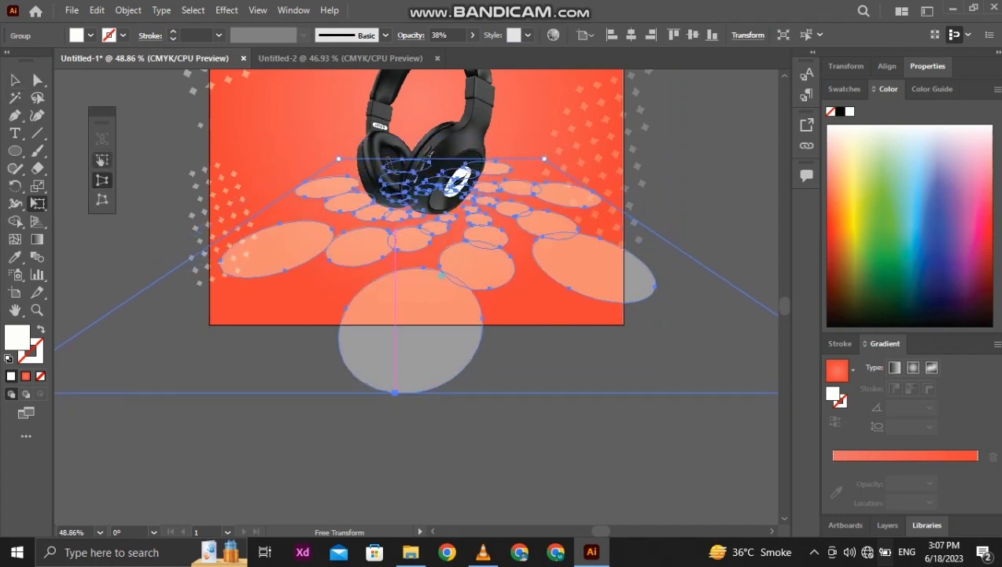
Try to pull the swirl's near corner farther down with perspective distortion, and undo it.
key(ctrl+=)
key(ctrl+=)
key(ctrl+-)
key(-)
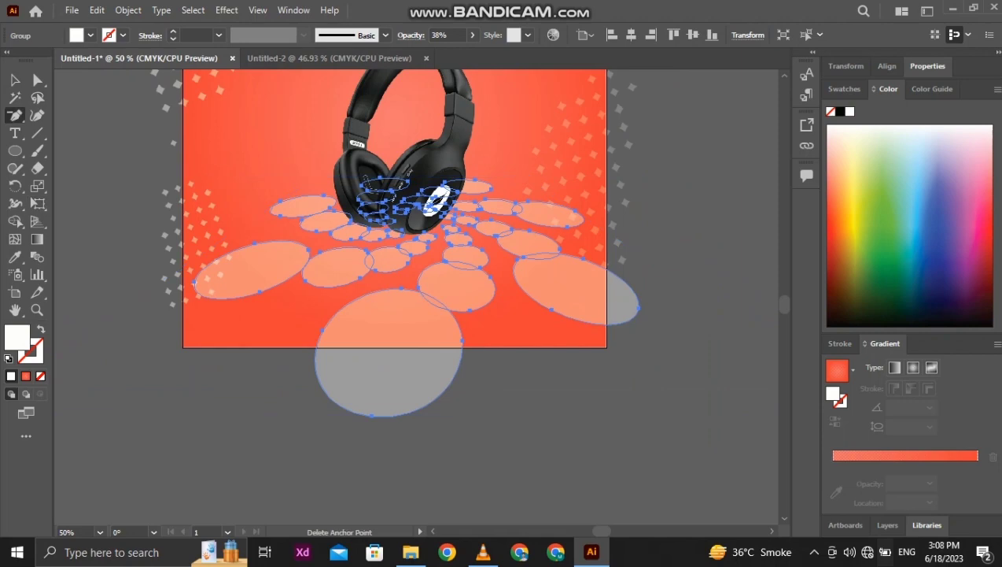
drag(395, 392, 393, 408)
key(ctrl+-)
key(e)
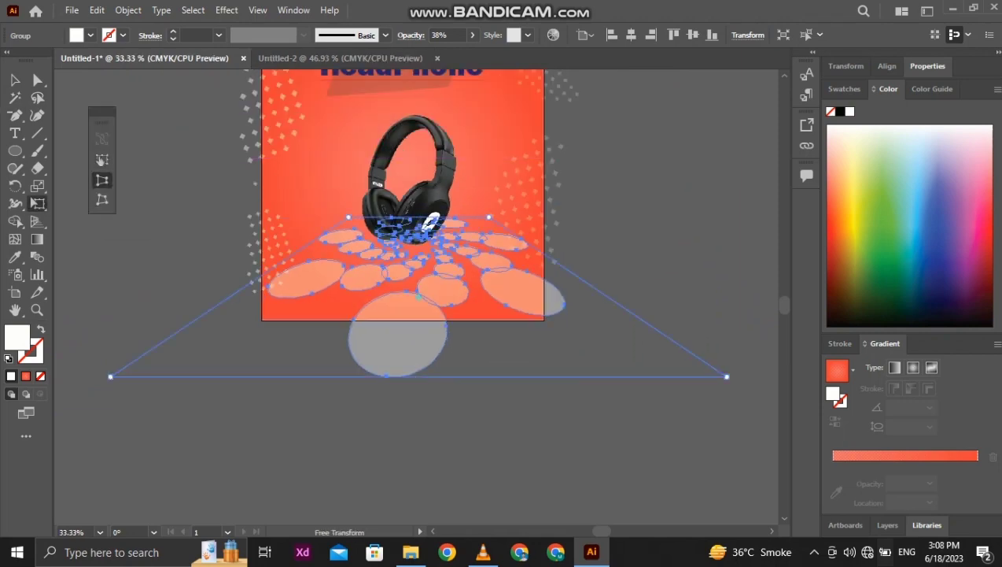
drag(726, 376, 739, 550)
key(ctrl+z)
Shift the swirl slightly left and flatten its height so it ends just past the poster's lower edge.
drag(732, 245, 723, 240)
key(v)
click(598, 236)
drag(445, 197, 432, 200)
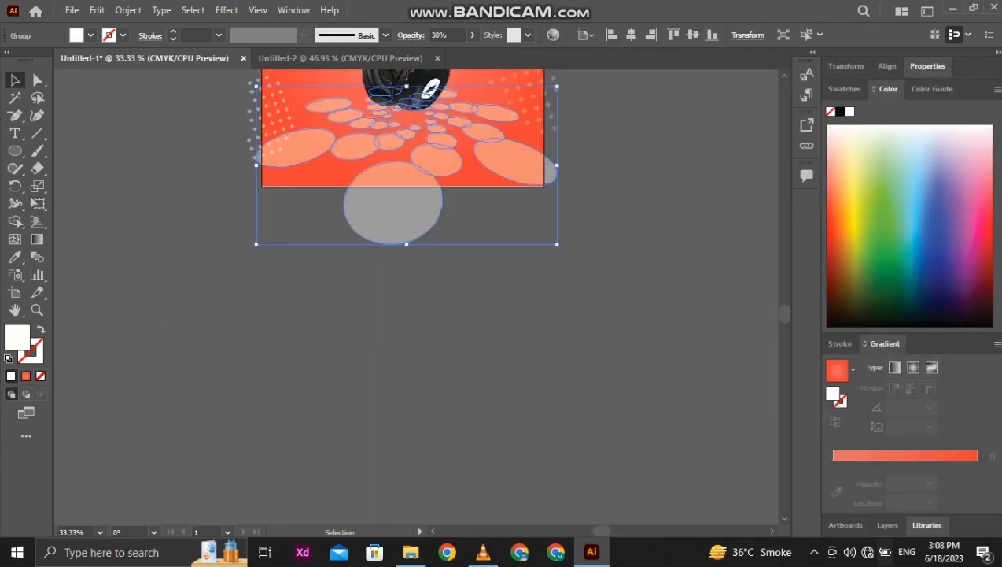
drag(406, 243, 419, 176)
click(440, 236)
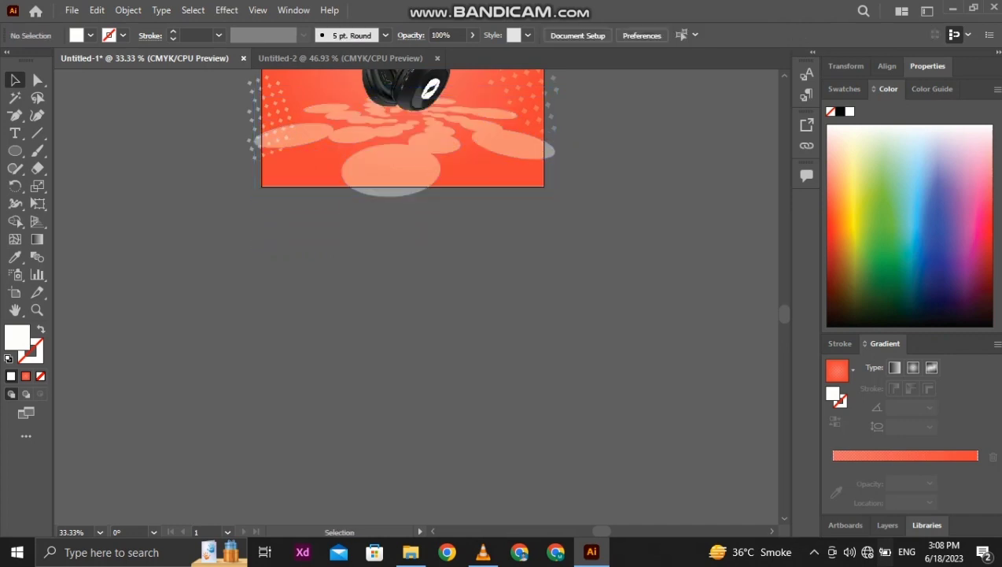
Draw a thin flat ellipse beside the poster and fill it black.
key(ctrl+0)
click(425, 314)
drag(15, 150, 95, 150)
drag(15, 150, 71, 186)
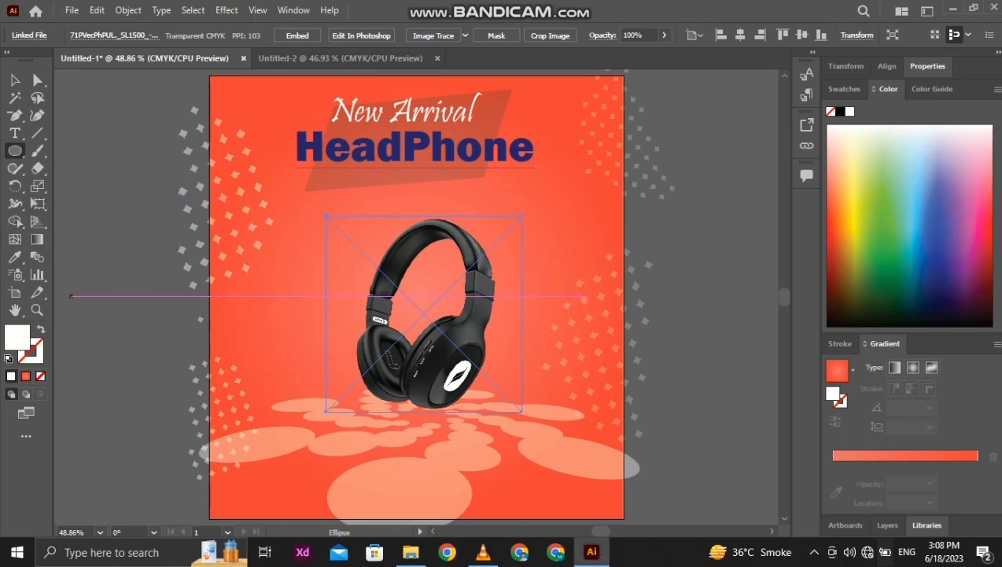
drag(72, 296, 178, 308)
double_click(18, 337)
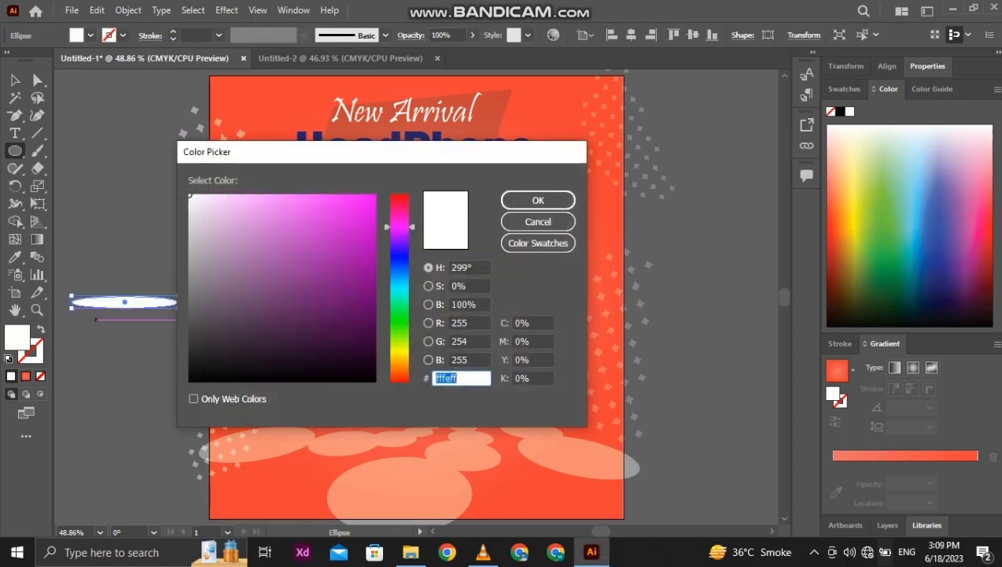
click(193, 374)
click(536, 199)
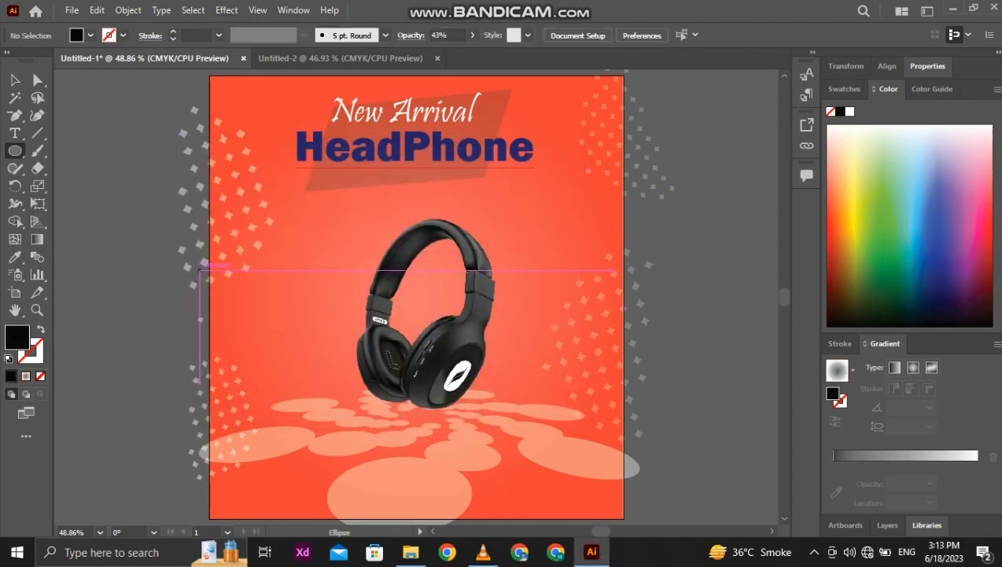
Draw a flat black ellipse on the pasteboard beside the poster and soften it with a Gaussian Blur.
drag(84, 245, 203, 264)
click(226, 10)
click(347, 329)
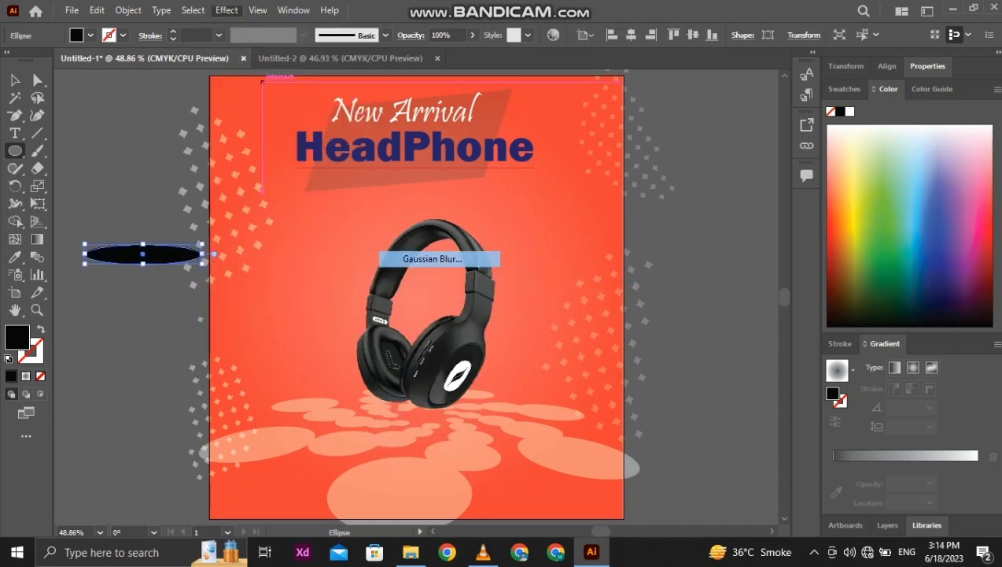
click(491, 289)
Move the blurred ellipse beneath the headphones as a shadow and widen it to span both ear cups.
key(v)
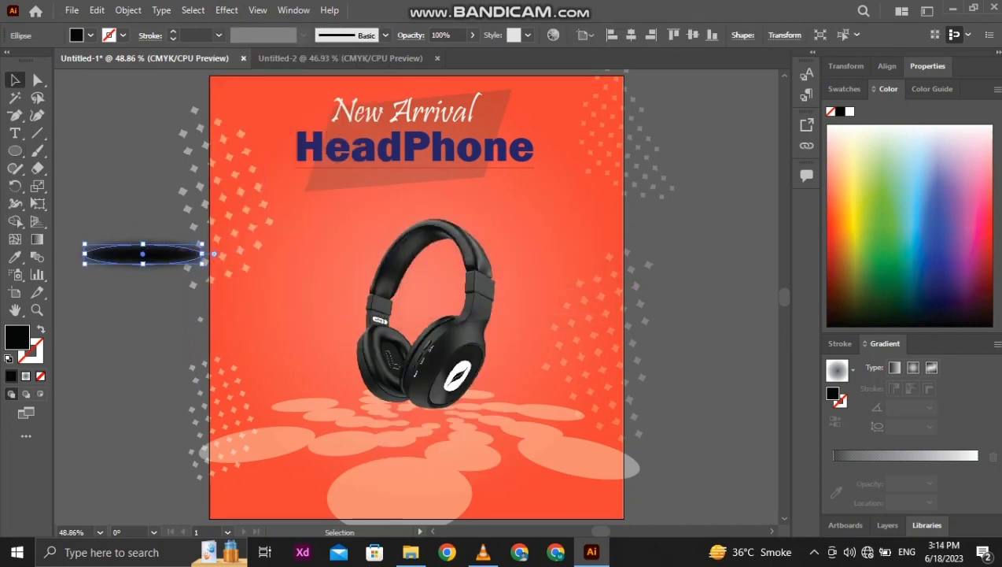
drag(143, 254, 412, 409)
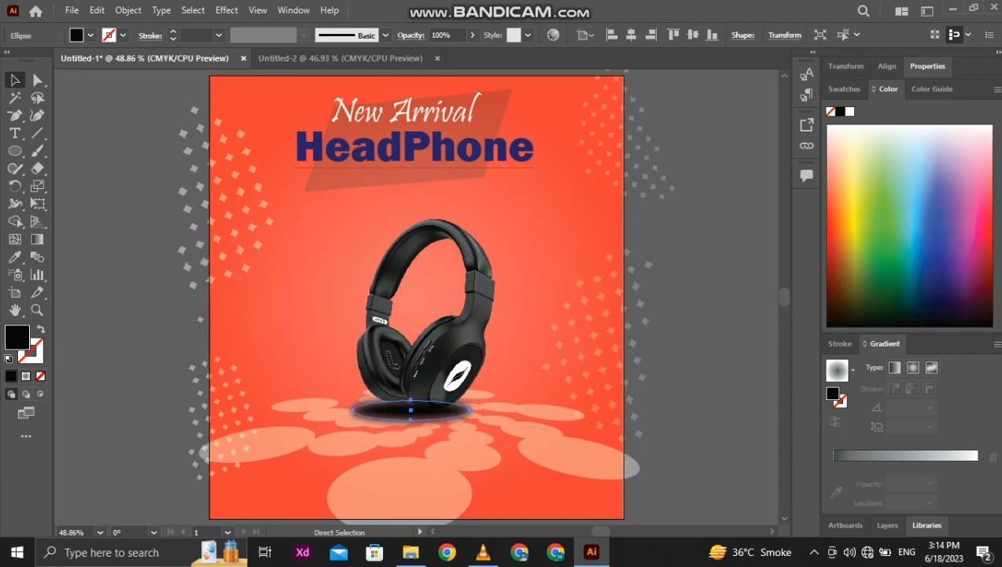
click(411, 405)
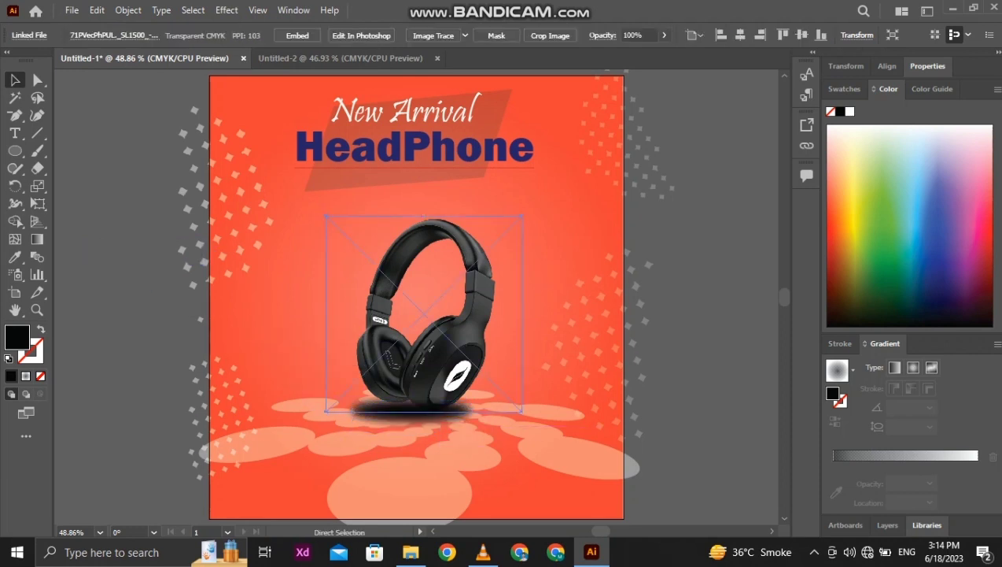
click(425, 416)
drag(470, 410, 495, 410)
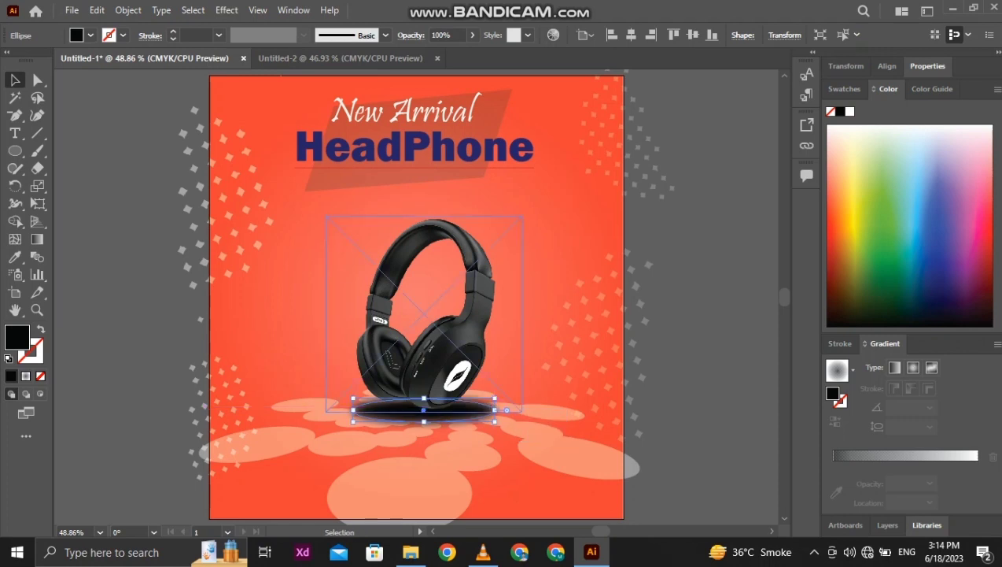
Flatten the blurred shadow ellipse and nudge it slightly down and left beneath the ear cups.
drag(425, 422, 425, 413)
key(Down)
key(Down)
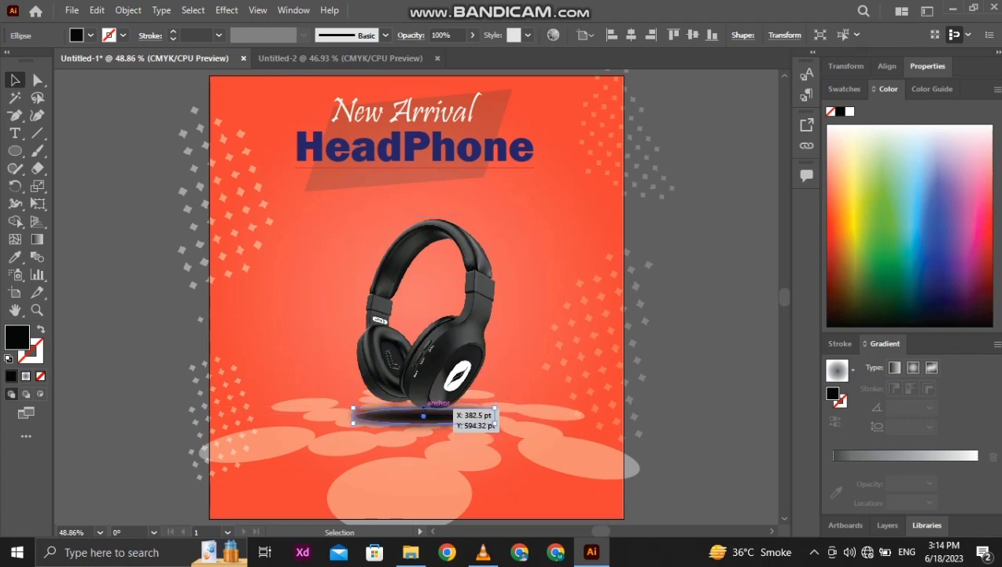
key(Left)
key(Left)
key(Down)
key(ctrl+shift+a)
click(420, 419)
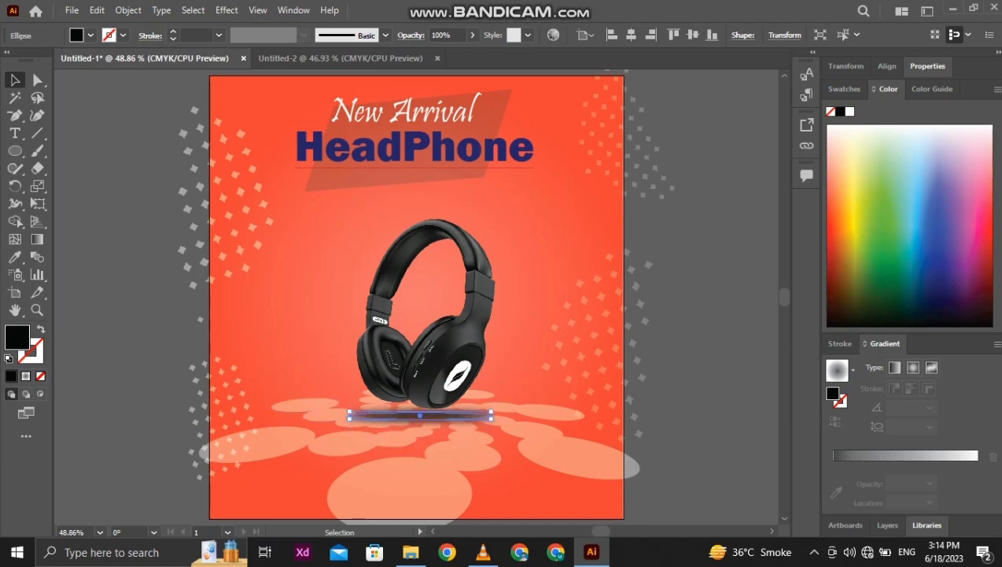
key(ctrl+shift+a)
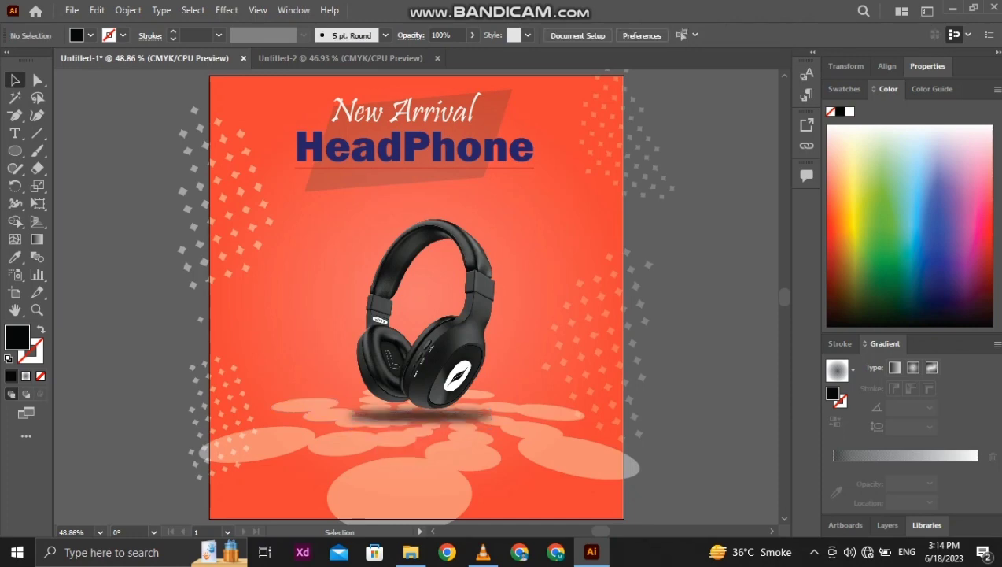
Increase the opacity of the white dot swirl under the headphones so it stands out more.
click(400, 472)
double_click(17, 337)
key(Escape)
click(472, 35)
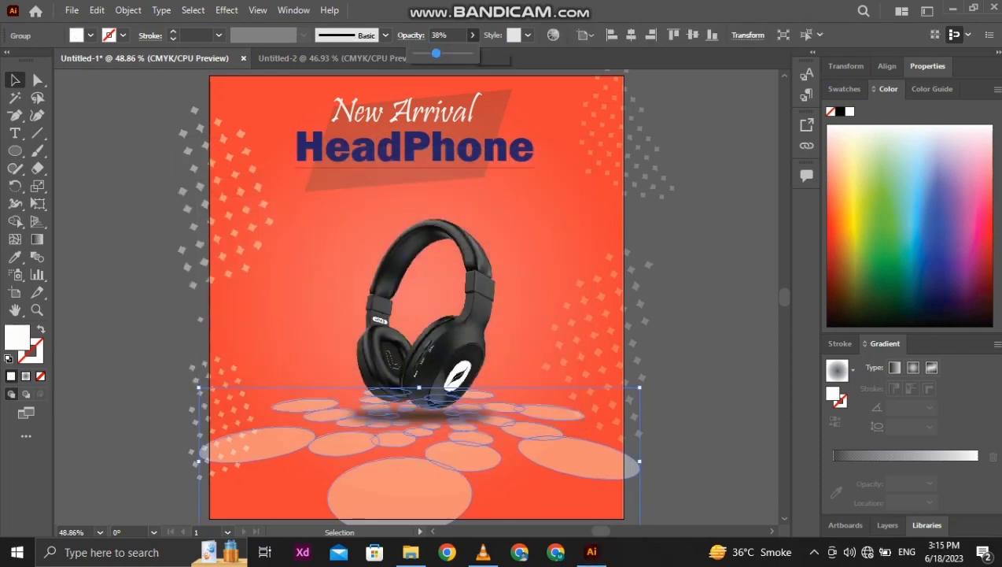
drag(436, 53, 450, 52)
key(ctrl+shift+a)
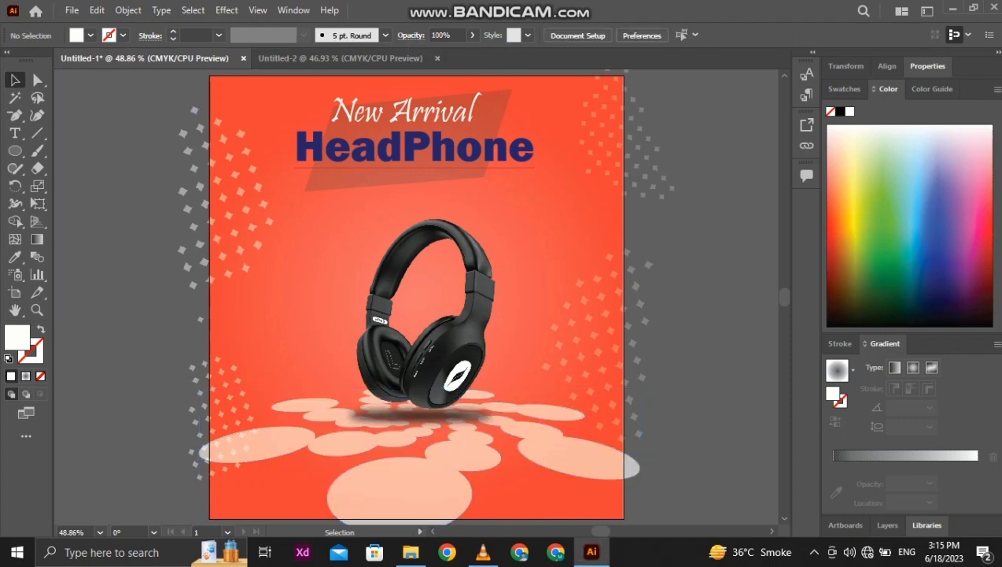
Duplicate the HeadPhone title directly below itself and replace the copy's text with "Today Special Offer".
click(217, 181)
click(367, 150)
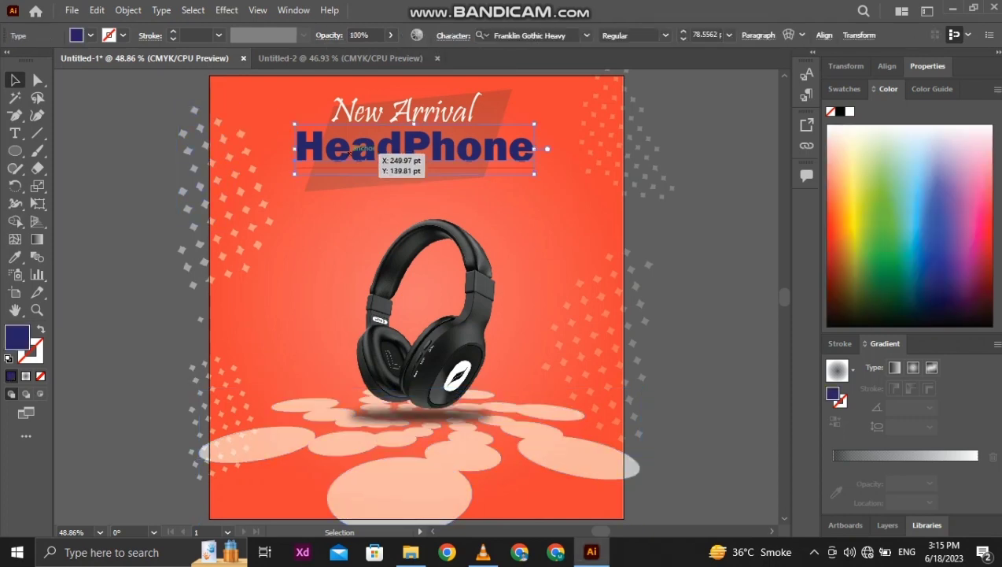
alt+drag(354, 148, 352, 185)
triple_click(350, 184)
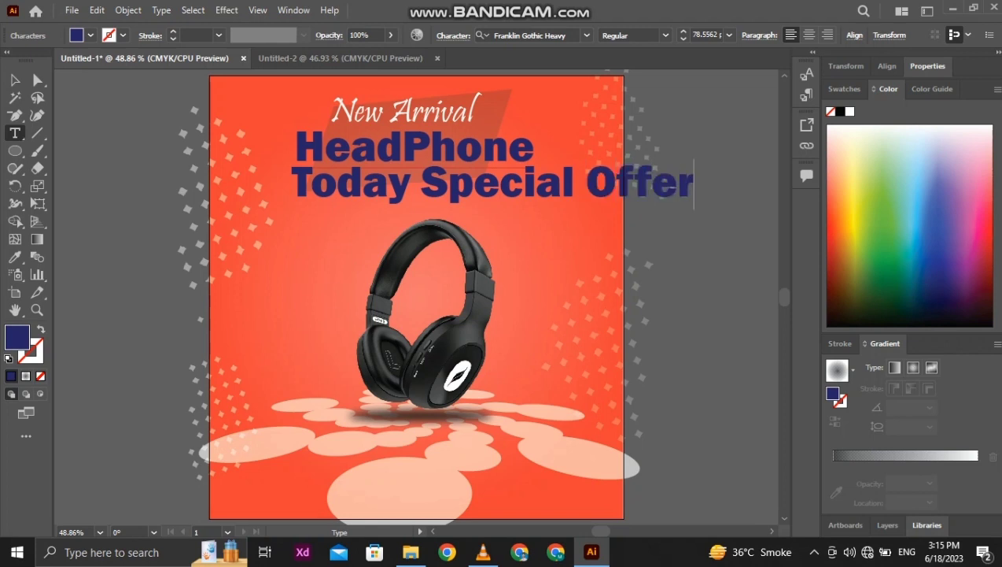
Copy the New Arrival text's style onto the "Today Special Offer" line and enlarge it slightly.
key(Escape)
click(14, 257)
click(403, 110)
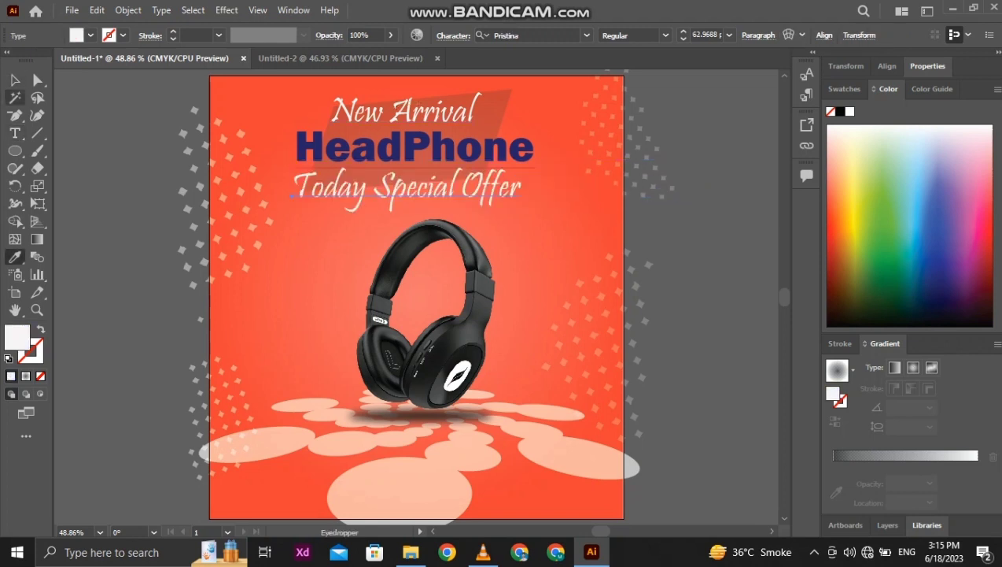
click(14, 79)
drag(526, 211, 526, 213)
Set the "Today Special Offer" font to Tw Cen MT Condensed Extra Bold and scale the line down beneath the title.
triple_click(464, 193)
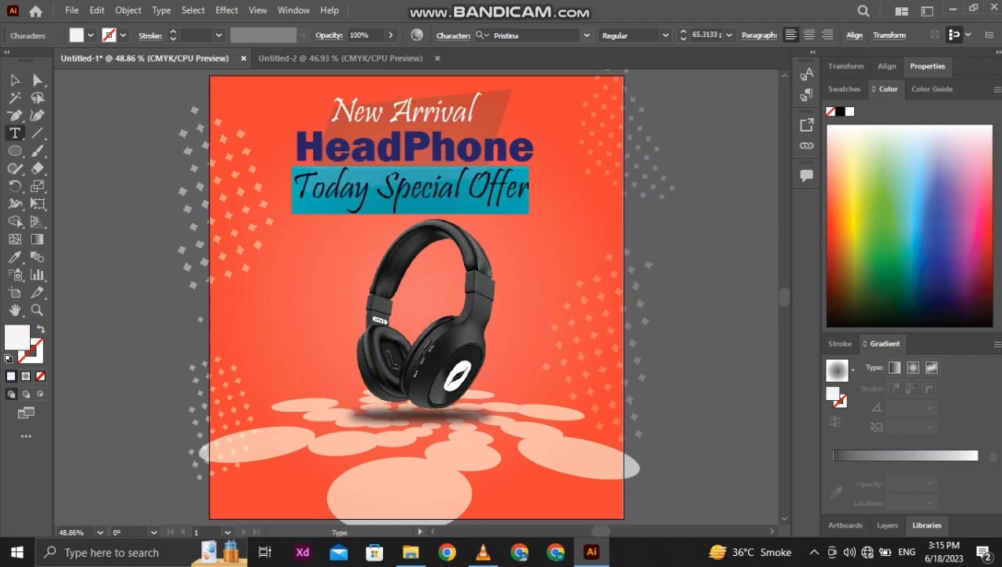
click(587, 35)
click(522, 354)
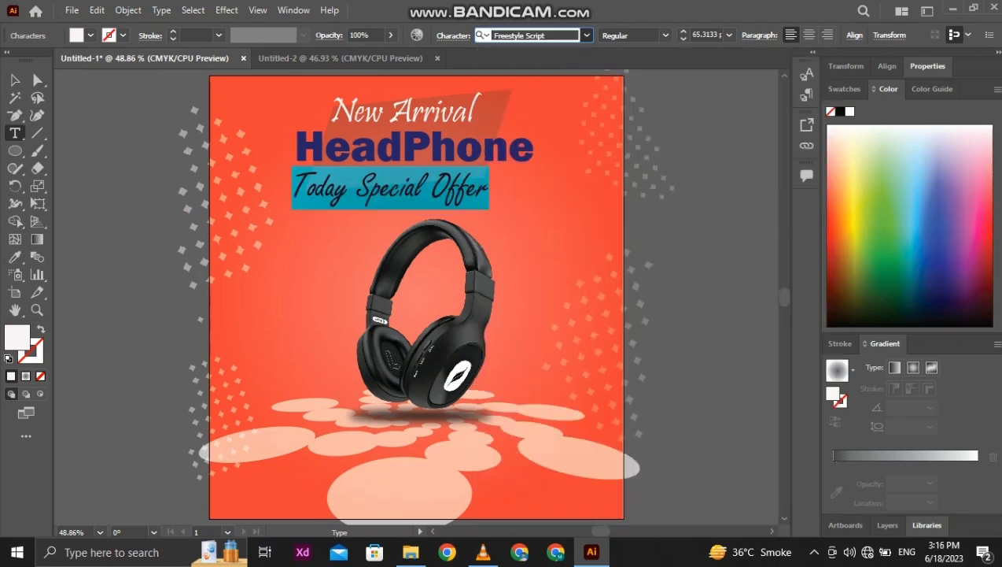
click(14, 80)
click(157, 236)
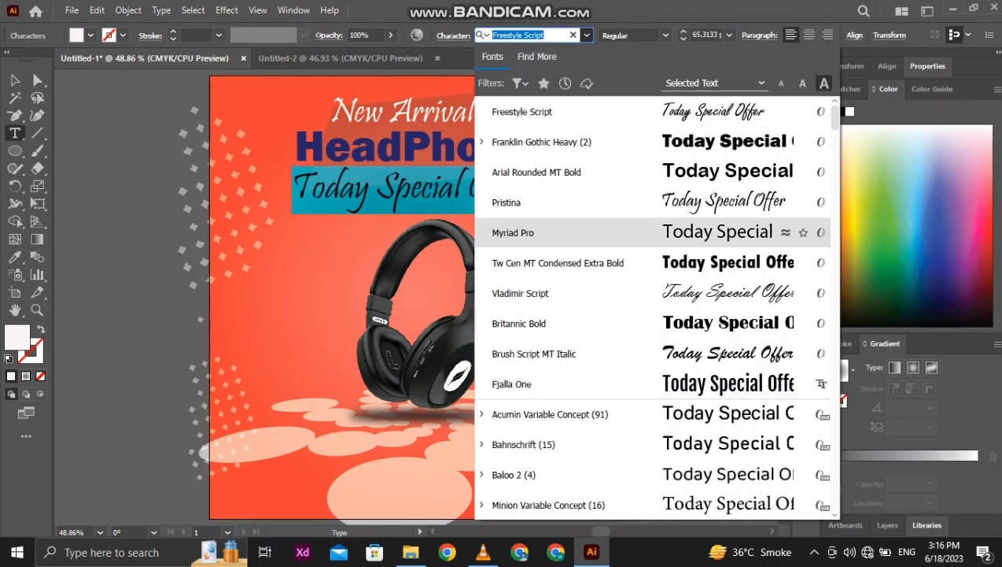
click(550, 262)
click(14, 80)
mouse_move(558, 206)
mouse_down()
mouse_move(438, 189)
mouse_move(501, 181)
mouse_up()
Draw a short and a longer horizontal line beside "Today Special Offer" and apply the rough charcoal-like brush to both.
key(ctrl+shift+a)
key(backslash)
key(ctrl+equal)
key(ctrl+equal)
key(ctrl+equal)
key(ctrl+equal)
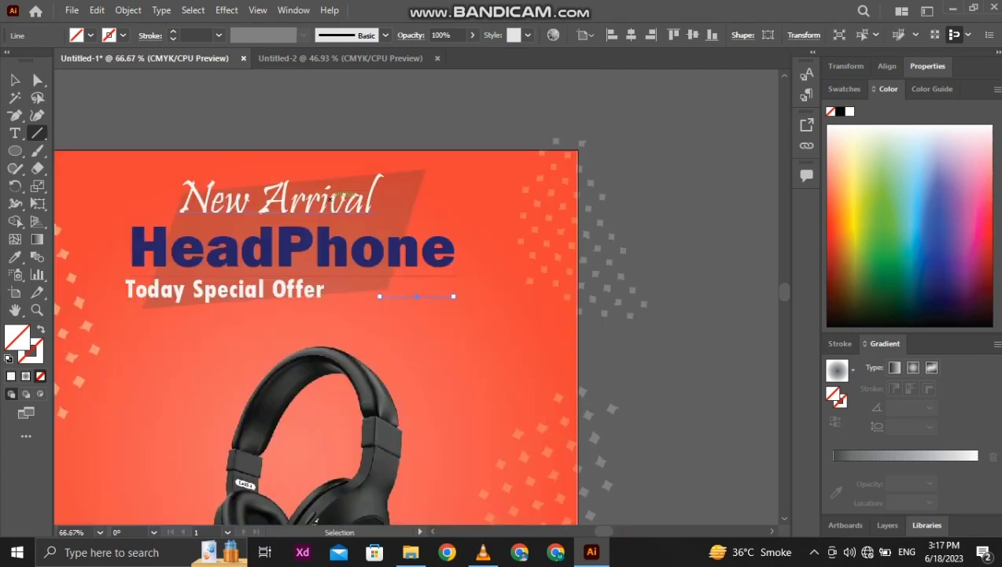
key(v)
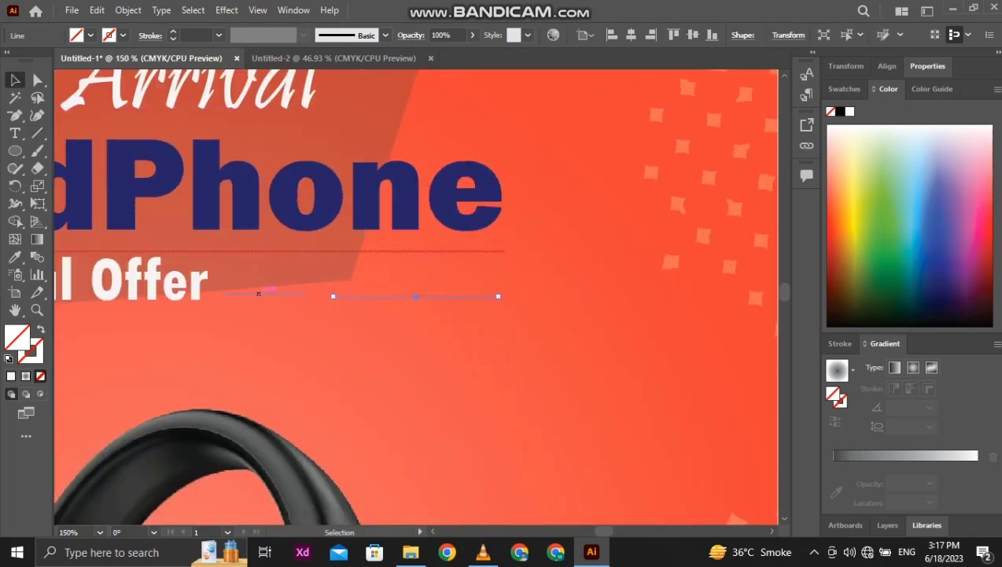
shift+click(259, 293)
click(385, 35)
click(331, 138)
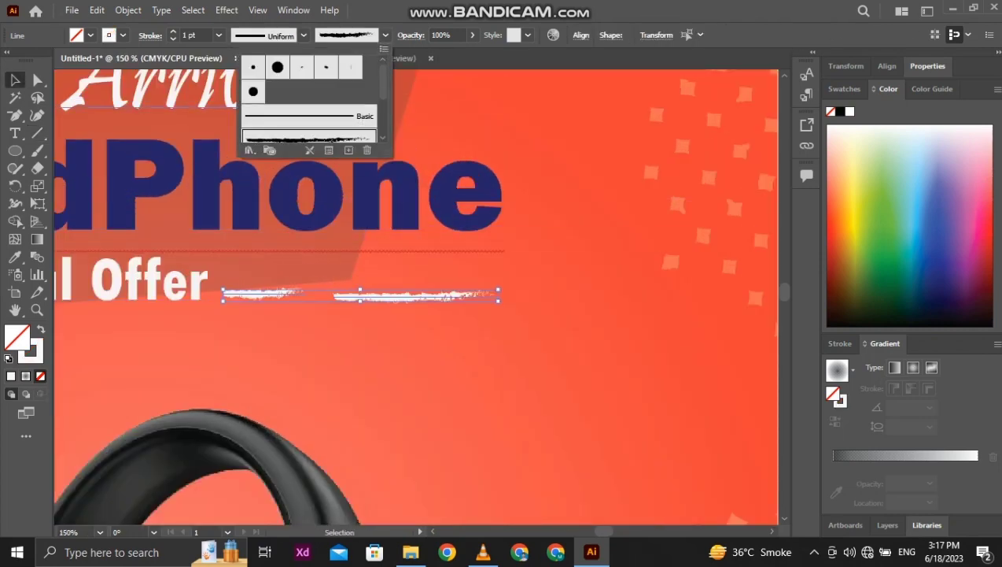
key(Escape)
key(ctrl+shift+a)
Set the stroke color of both brush lines to near-black 050505.
click(360, 296)
shift+click(258, 293)
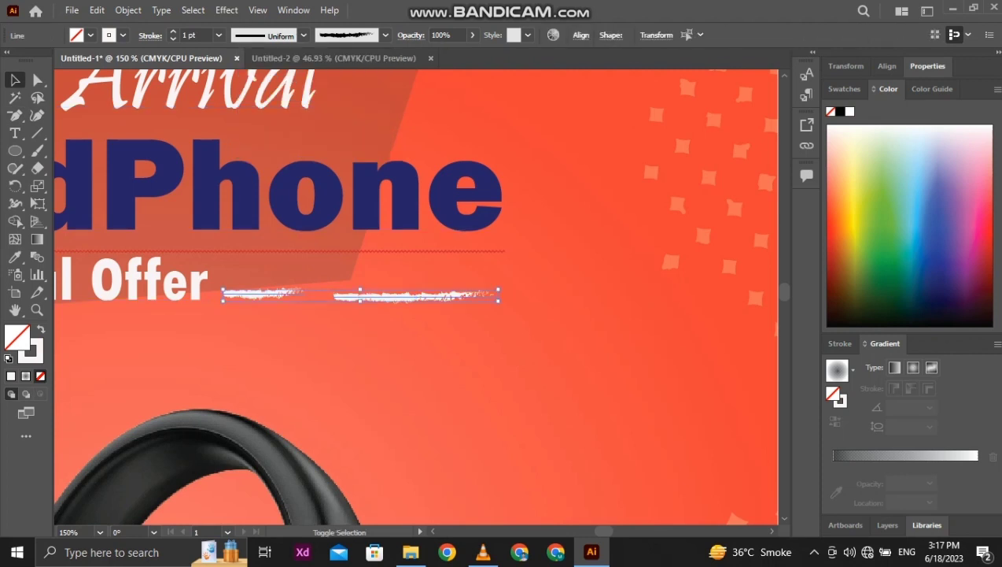
click(40, 330)
click(40, 330)
double_click(33, 353)
click(193, 378)
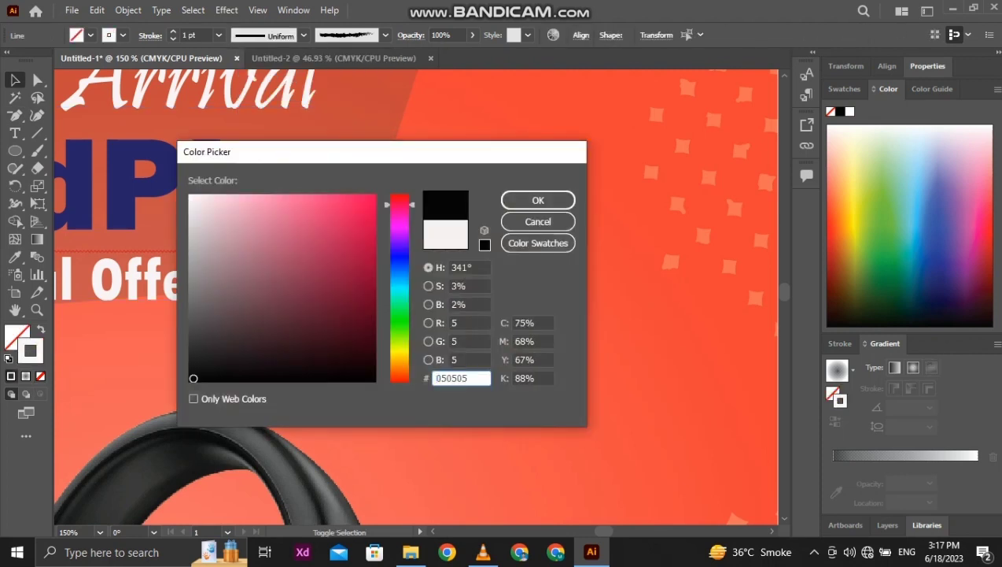
click(536, 200)
Lengthen both brush lines, raise them level with the offer text, and align their vertical centers.
drag(498, 301, 550, 305)
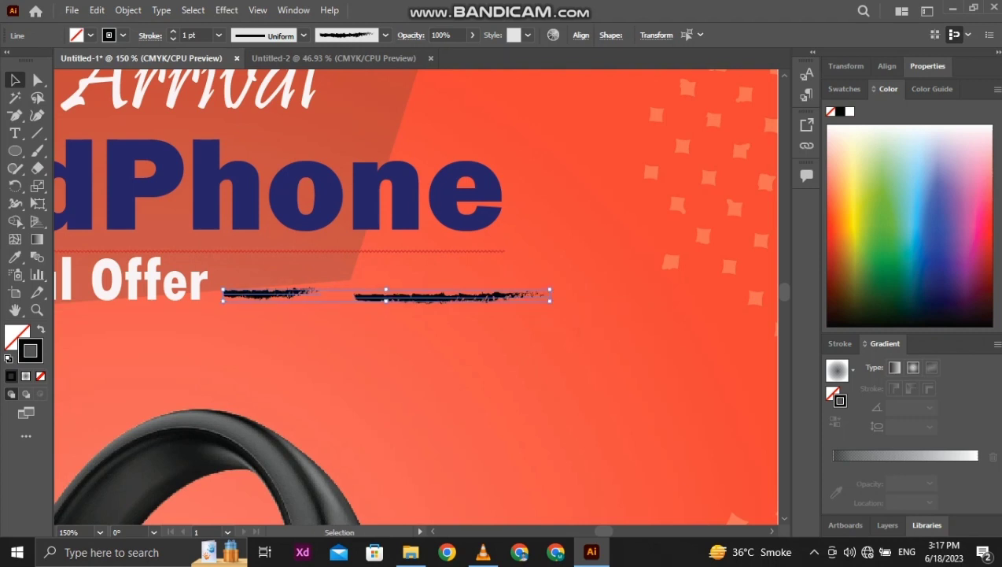
key(shift+Up)
key(shift+Up)
key(shift+Down)
key(shift+F7)
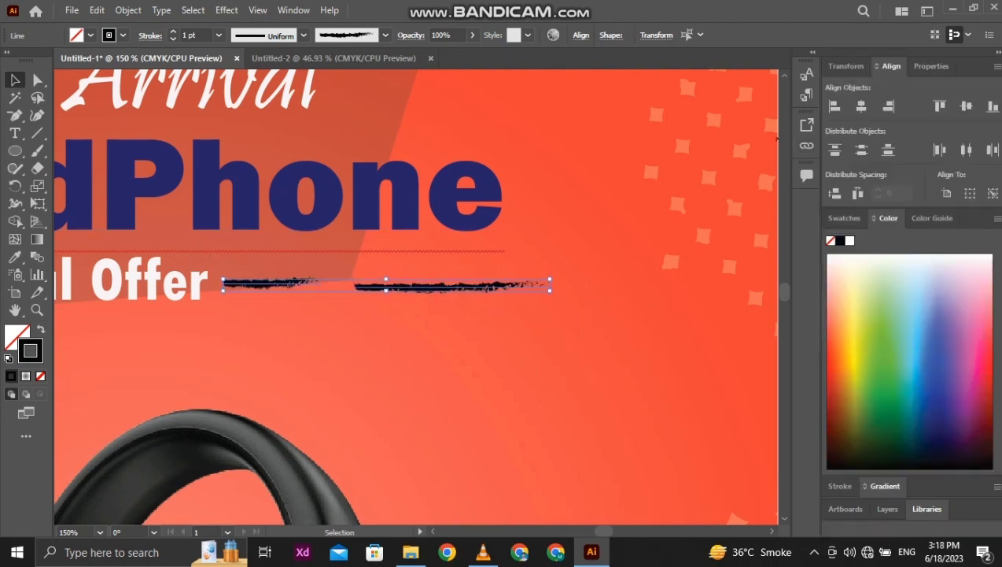
click(967, 105)
click(425, 330)
Move the brush lines closer together so they end near the HeadPhone title's right edge.
click(303, 284)
drag(321, 285, 306, 284)
drag(369, 284, 329, 284)
click(425, 330)
key(ctrl+0)
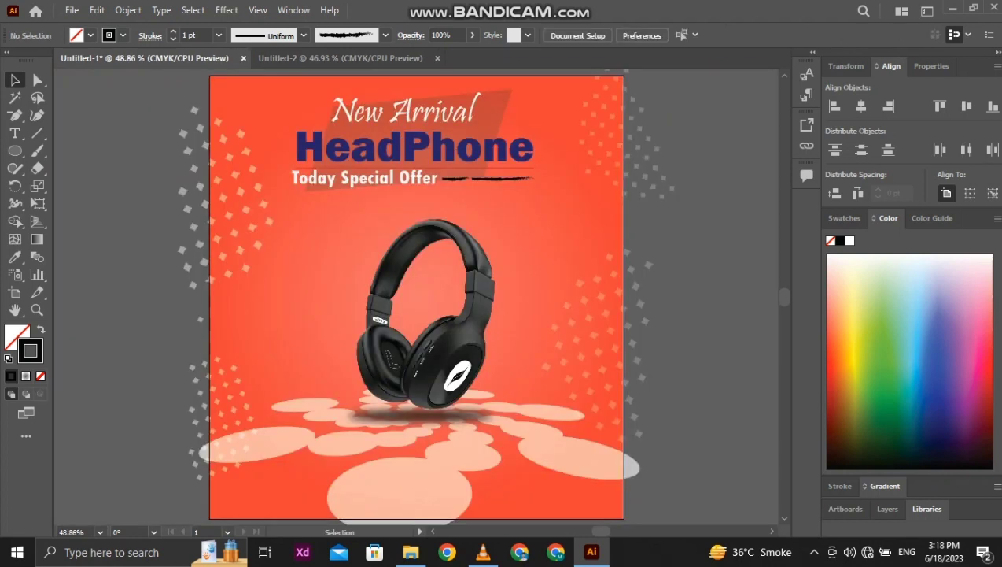
Lower the opacity of both brush lines to 71%.
click(457, 179)
shift+click(502, 179)
click(472, 35)
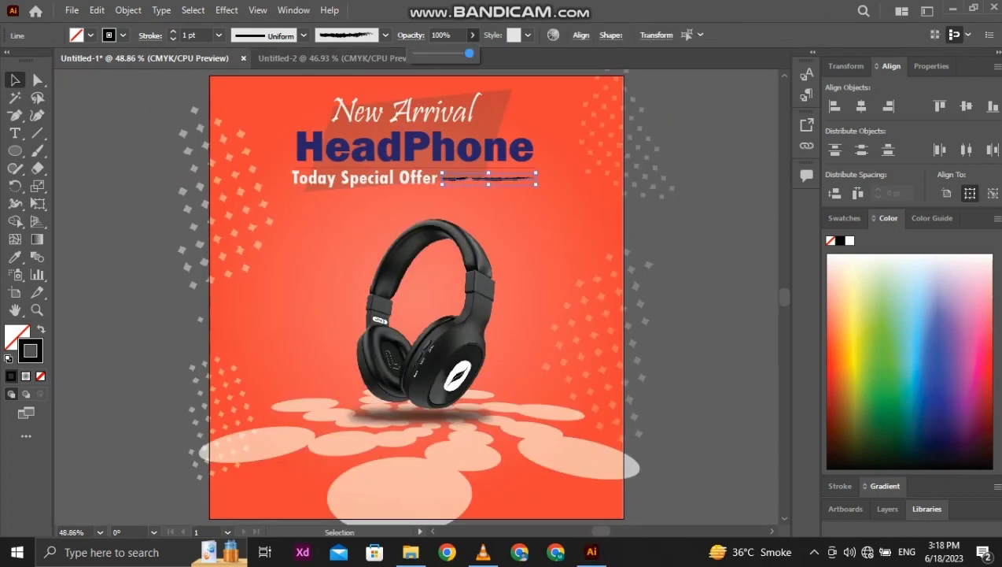
drag(475, 56, 455, 56)
key(ctrl+shift+a)
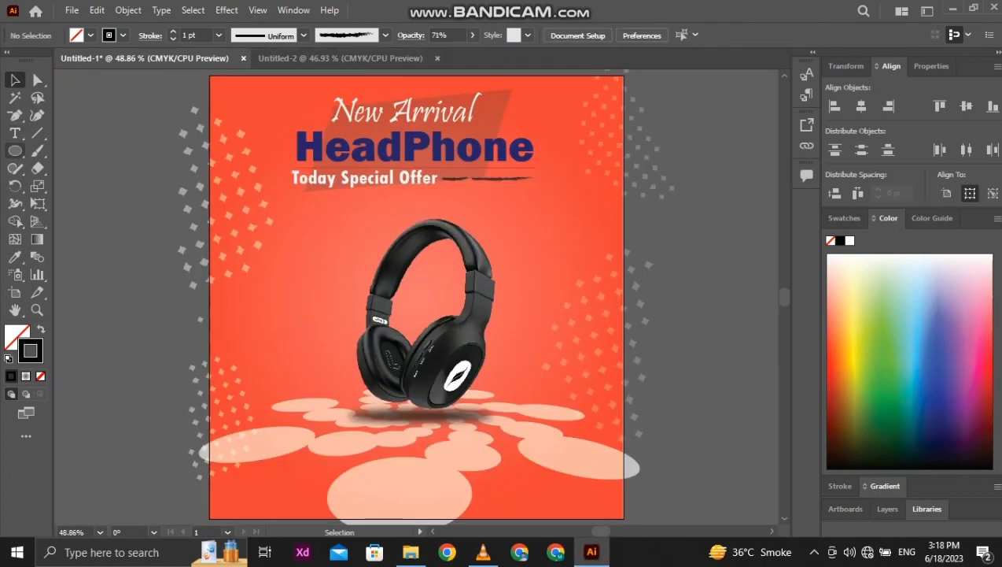
Draw a small rectangle in the poster's lower-left corner and fill it with the HeadPhone title's navy.
drag(15, 151, 79, 149)
drag(237, 488, 316, 511)
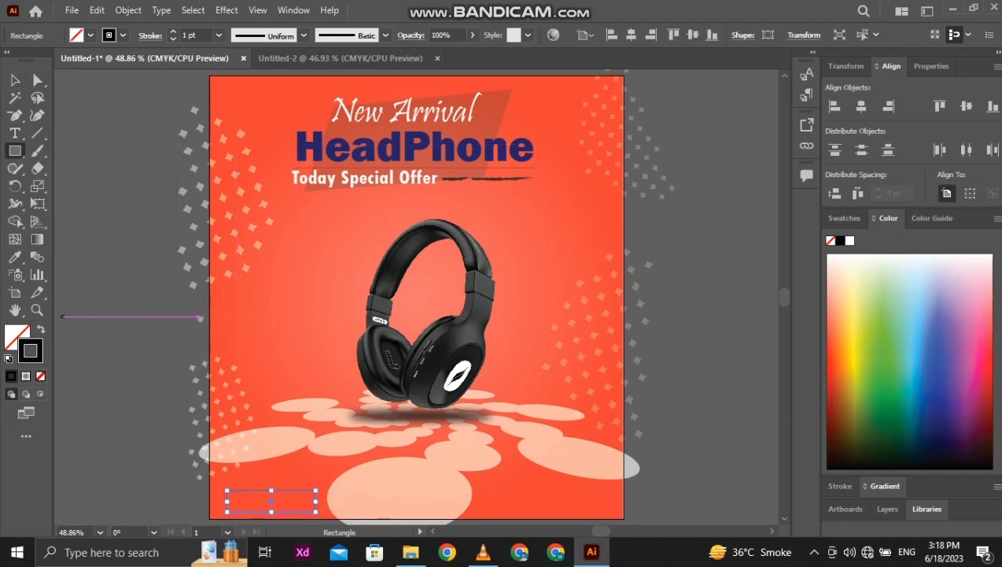
key(shift+x)
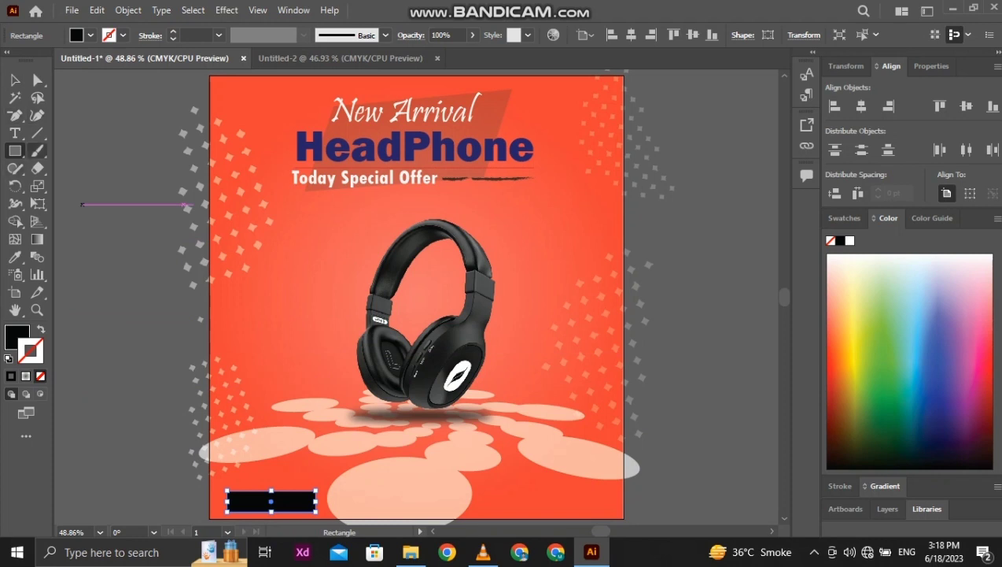
click(14, 257)
click(519, 158)
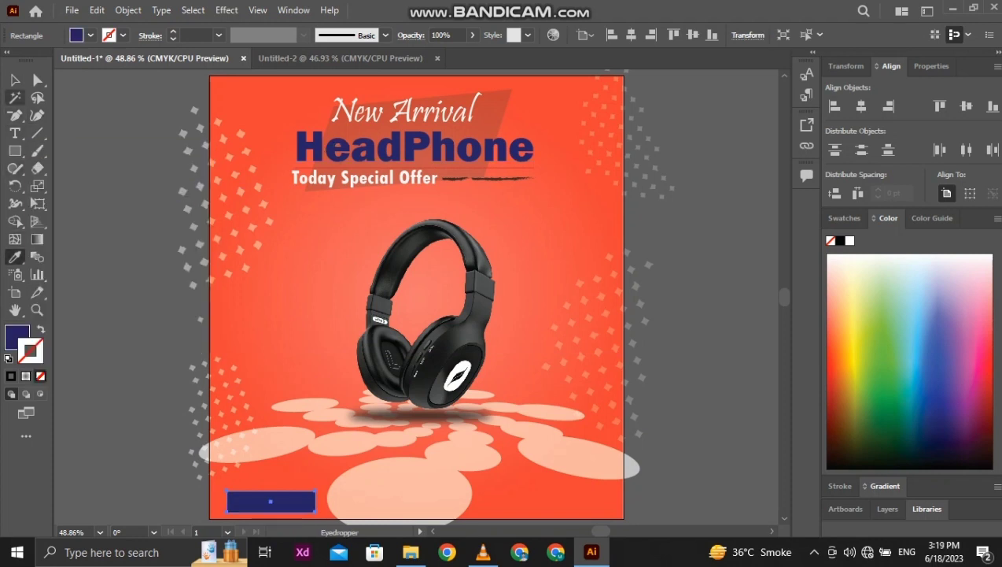
Round the navy rectangle's corners to about 19 pt to form a pill and make it slightly taller.
click(14, 79)
click(36, 79)
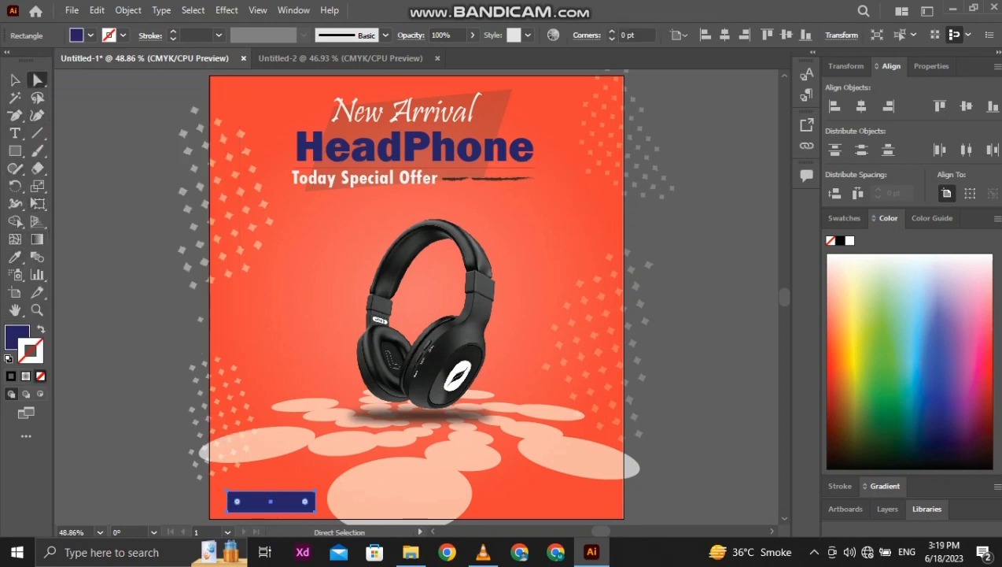
mouse_move(305, 500)
mouse_down()
mouse_move(295, 501)
mouse_move(313, 447)
mouse_move(303, 516)
mouse_up()
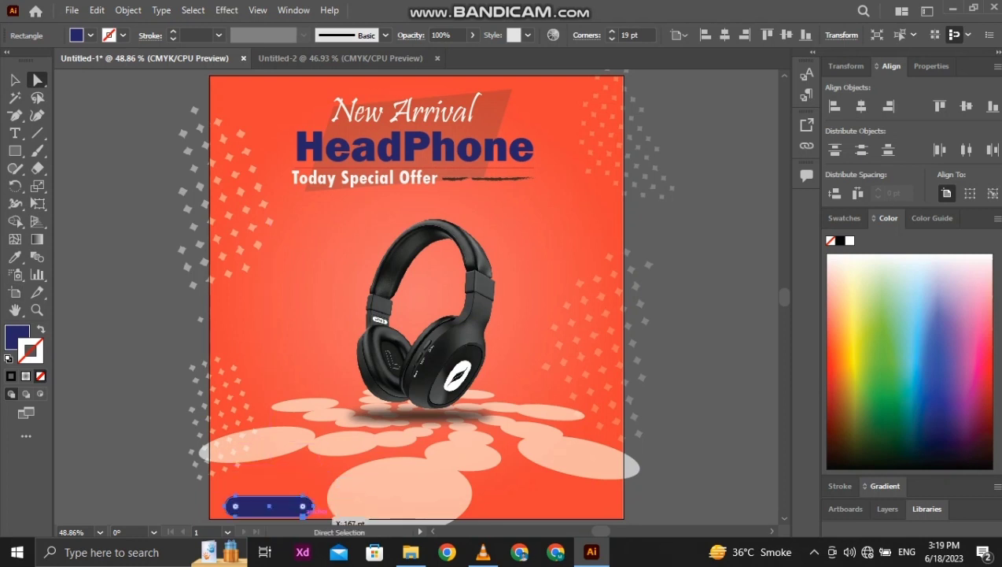
key(ctrl+1)
key(v)
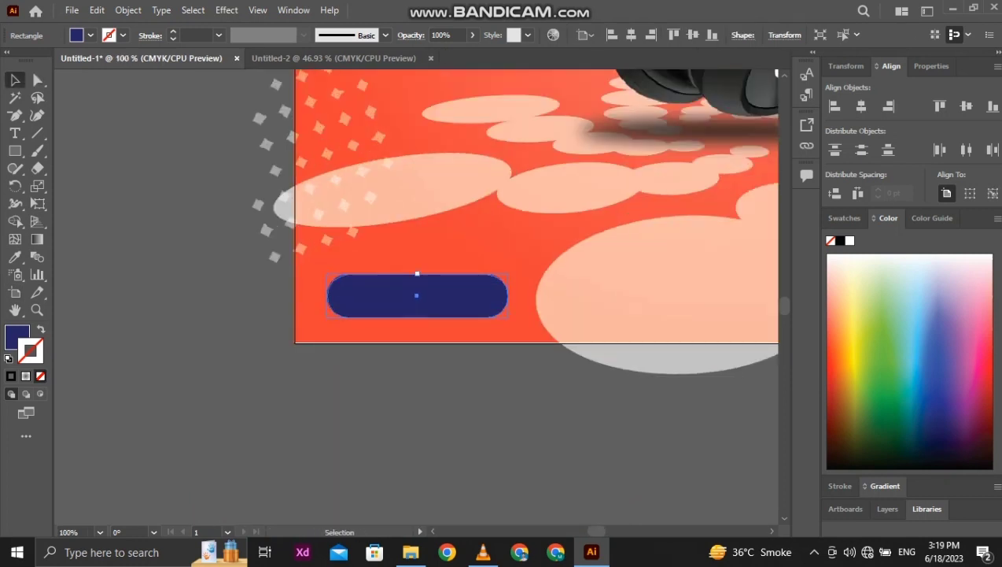
drag(417, 273, 417, 268)
shift+click(275, 257)
key(ctrl+z)
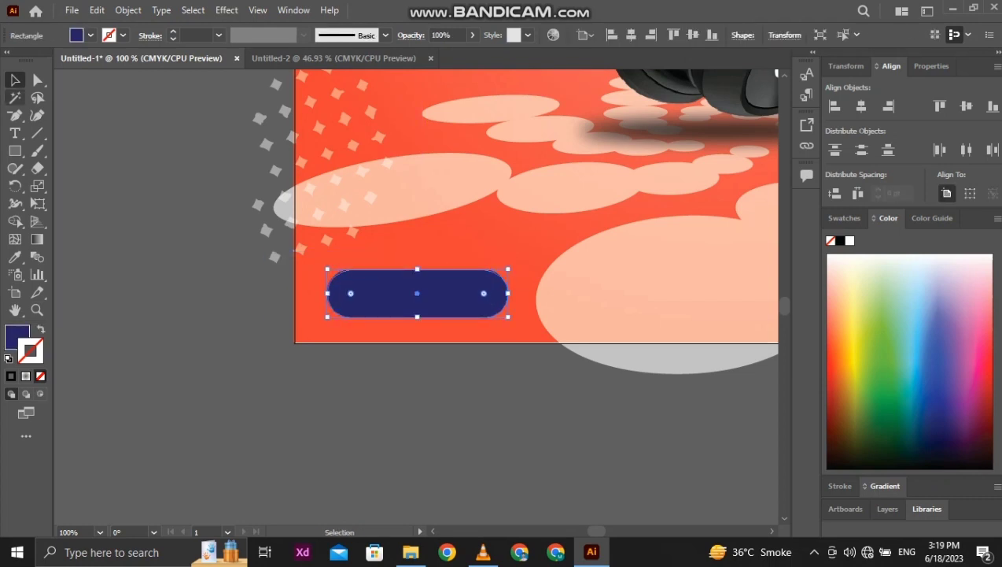
Add the text "ORDER NOW" over the navy pill and color it off-white.
click(15, 115)
key(t)
click(351, 280)
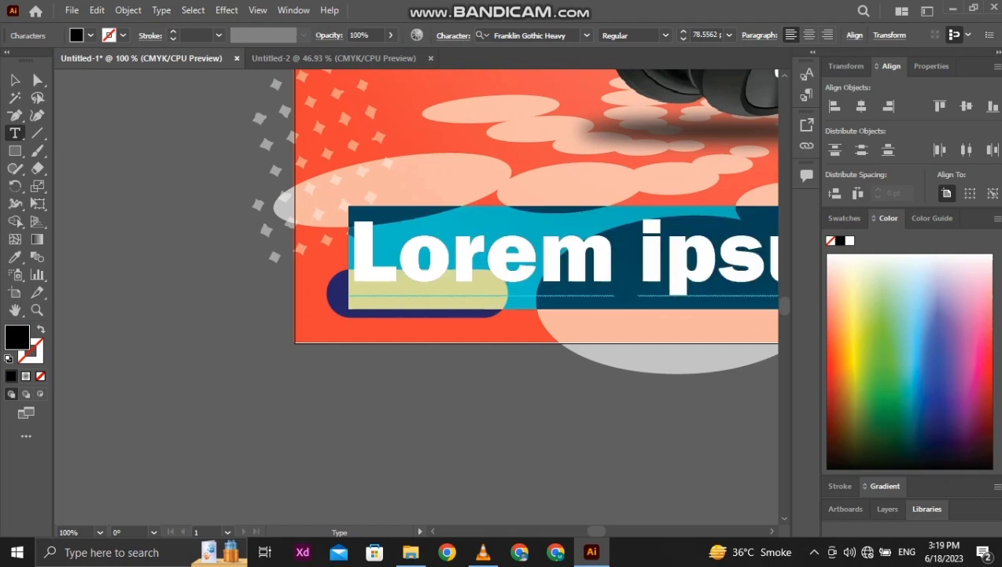
text(0)
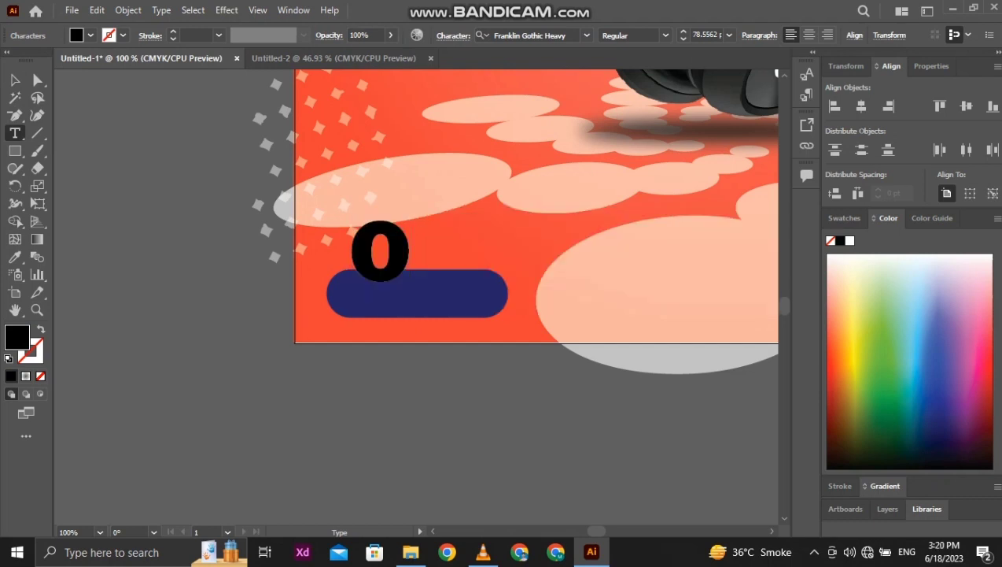
text(RDER NO)
key(ctrl+a)
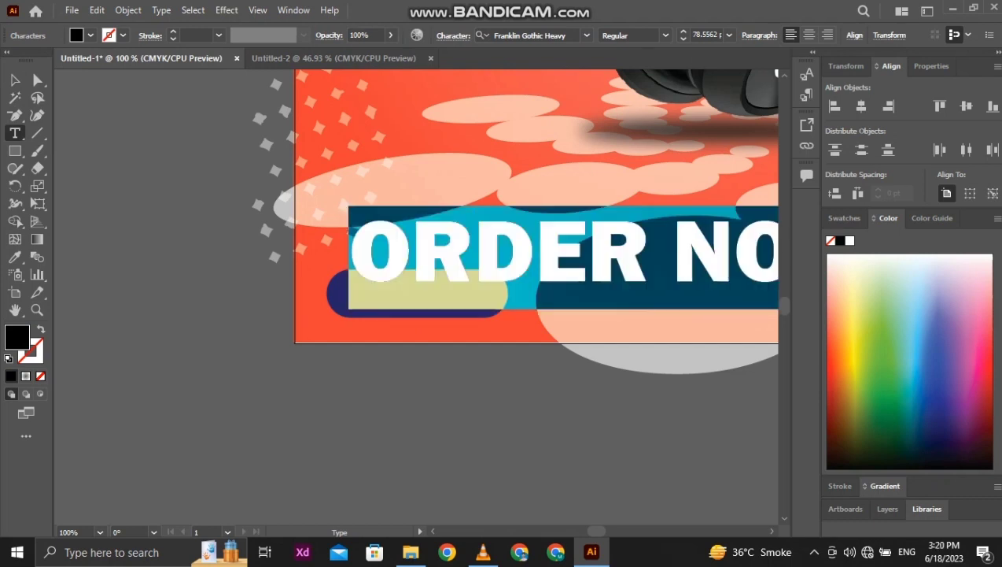
double_click(17, 336)
click(195, 201)
click(537, 200)
key(ctrl+minus)
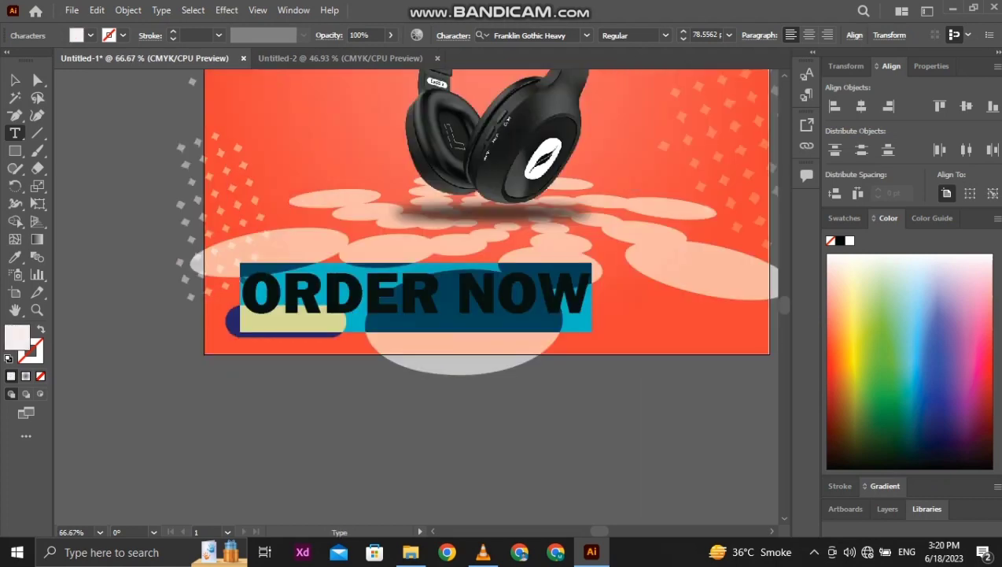
Scale "ORDER NOW" down to fit inside the navy pill and place a copy near the poster's lower edge.
key(Escape)
drag(592, 331, 481, 339)
triple_click(481, 339)
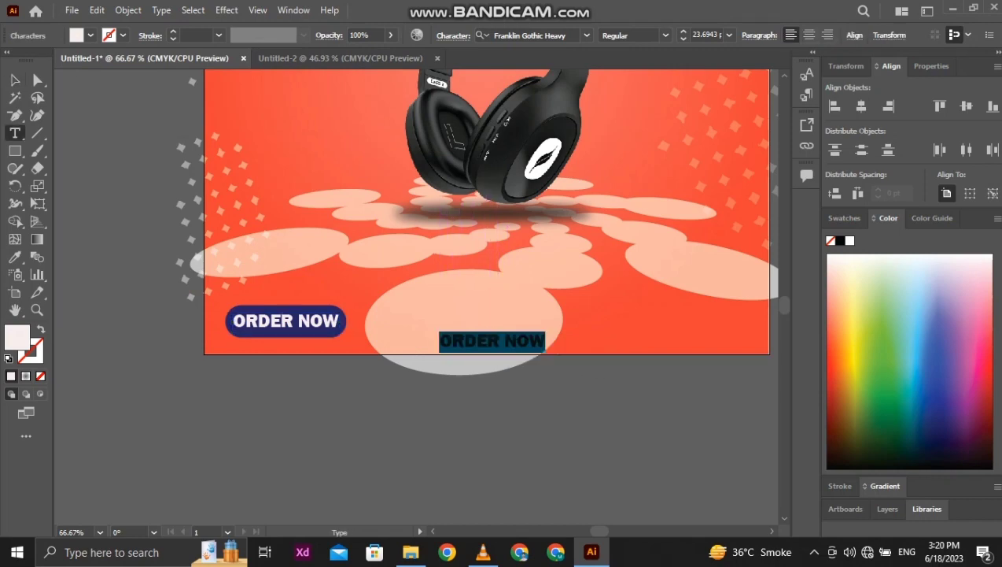
double_click(16, 337)
click(197, 370)
click(537, 199)
text(www.website.com)
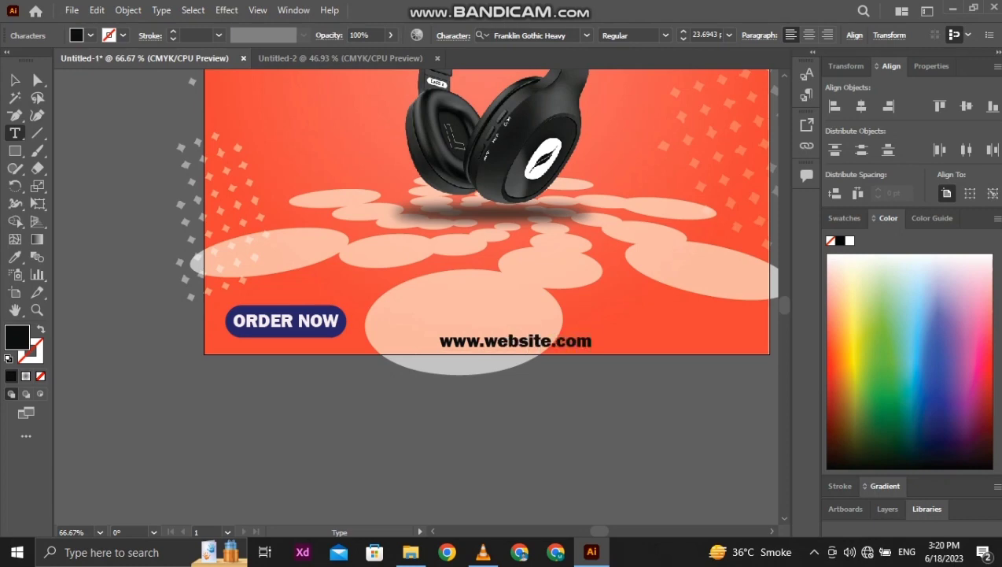
triple_click(460, 341)
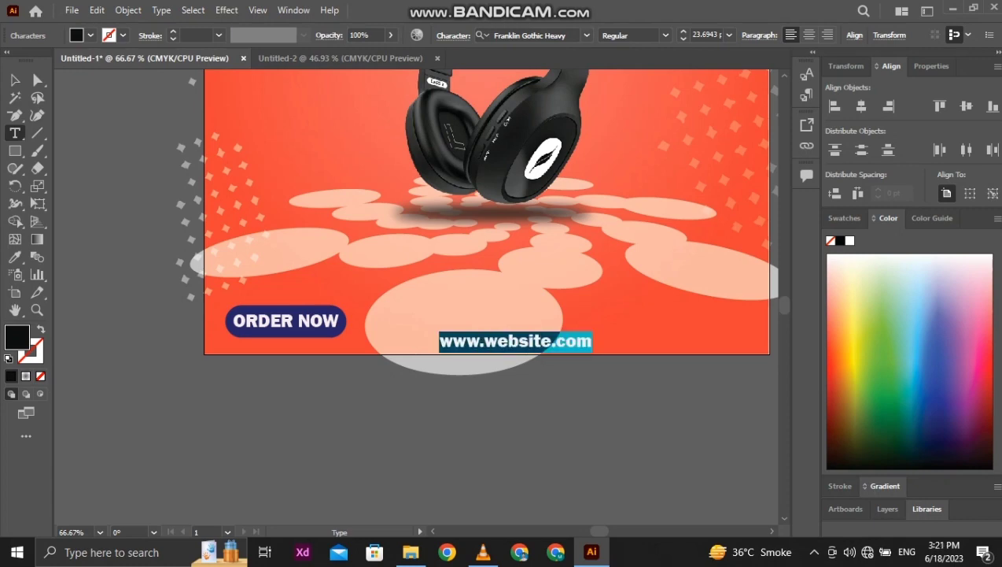
Set the website address in a Tw Cen MT Condensed font and scale the text down near the poster's lower edge.
click(587, 35)
click(583, 109)
click(15, 80)
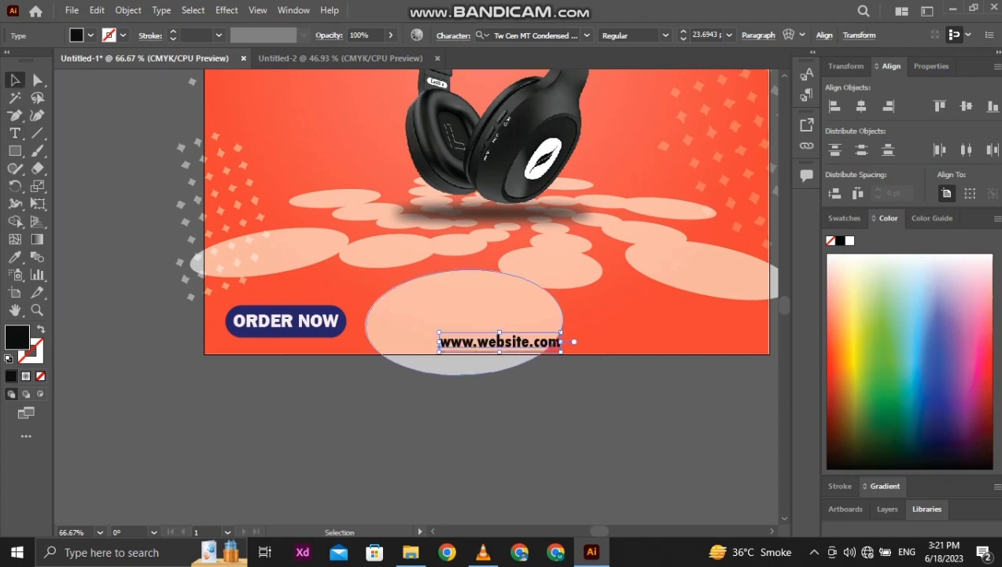
drag(500, 332, 499, 338)
click(584, 364)
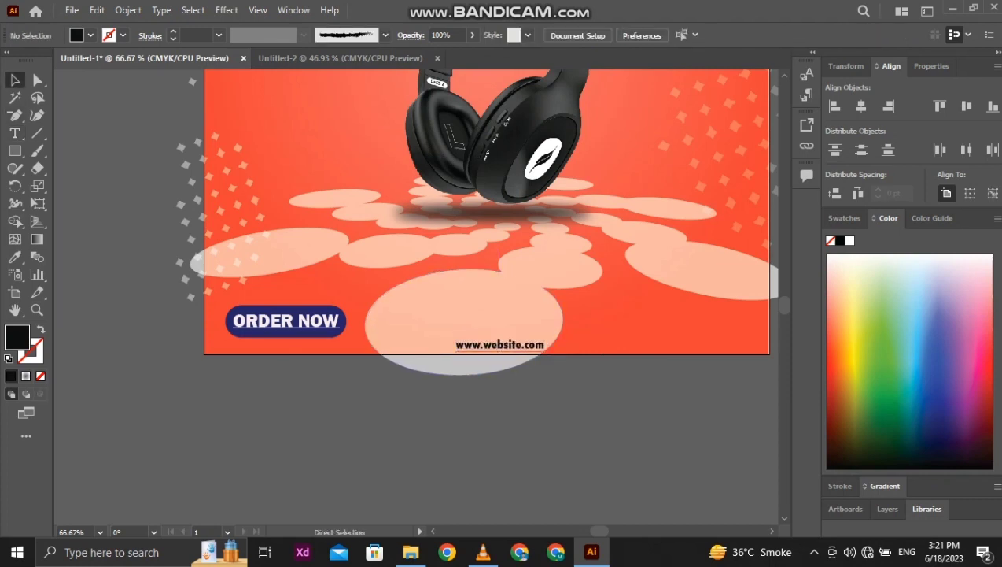
Place two stacked copies of the "ORDER NOW" text near the poster's lower-right corner, reworded as "CONTACT:" and the phone number.
key(ctrl+minus)
drag(340, 308, 650, 318)
triple_click(651, 322)
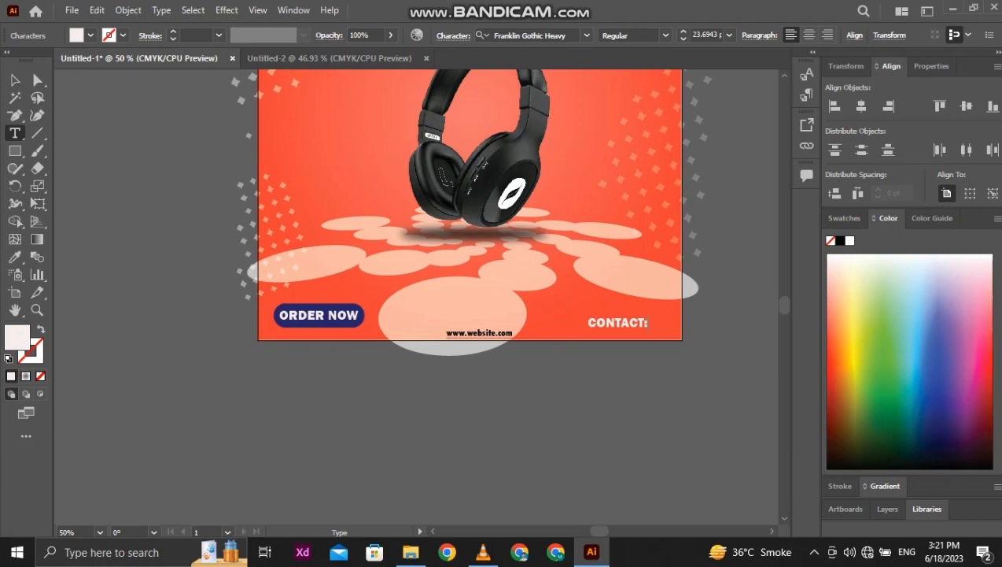
key(Escape)
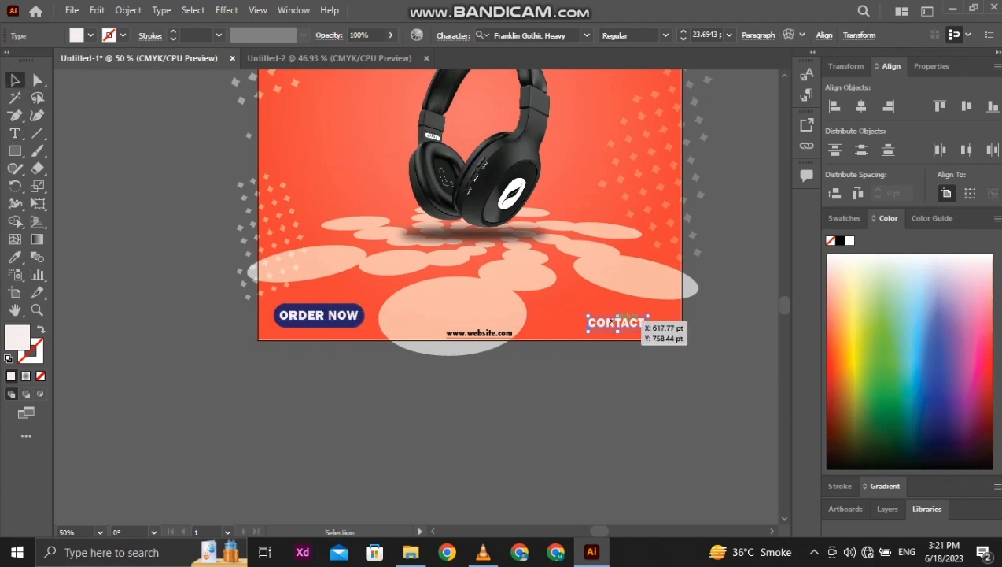
drag(616, 319, 615, 332)
triple_click(618, 335)
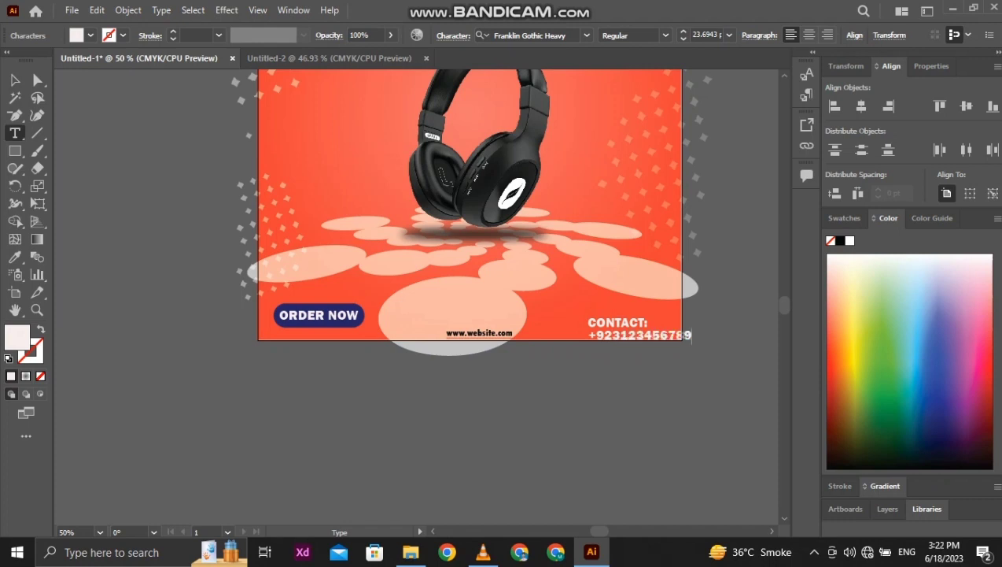
Shift the contact label and phone number inward together and scale both down to about 18.7 pt so they fit inside the poster.
shift+click(625, 321)
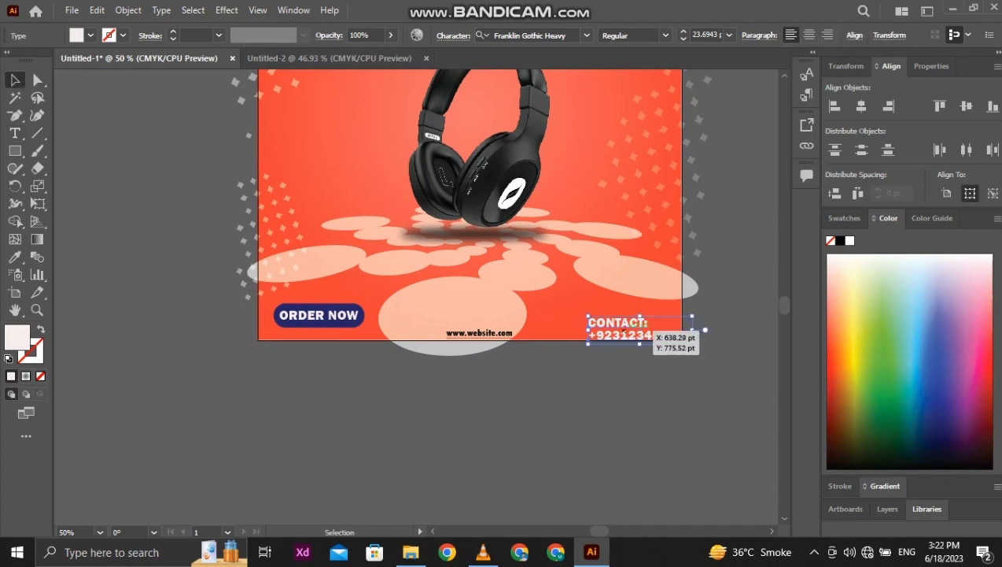
key(Left)
key(Left)
key(Left)
key(Left)
key(Left)
key(Up)
drag(669, 330, 596, 328)
click(627, 319)
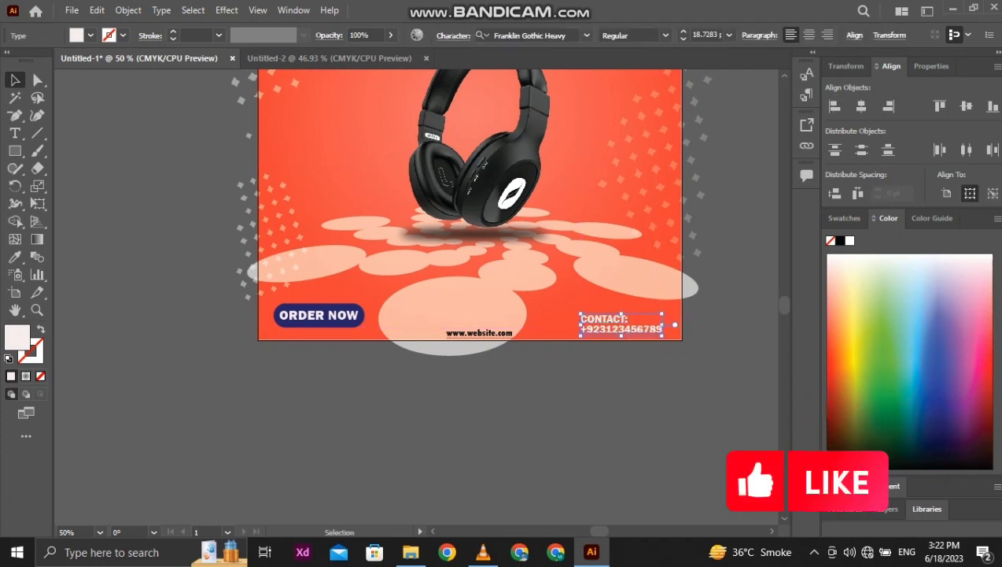
shift+click(346, 316)
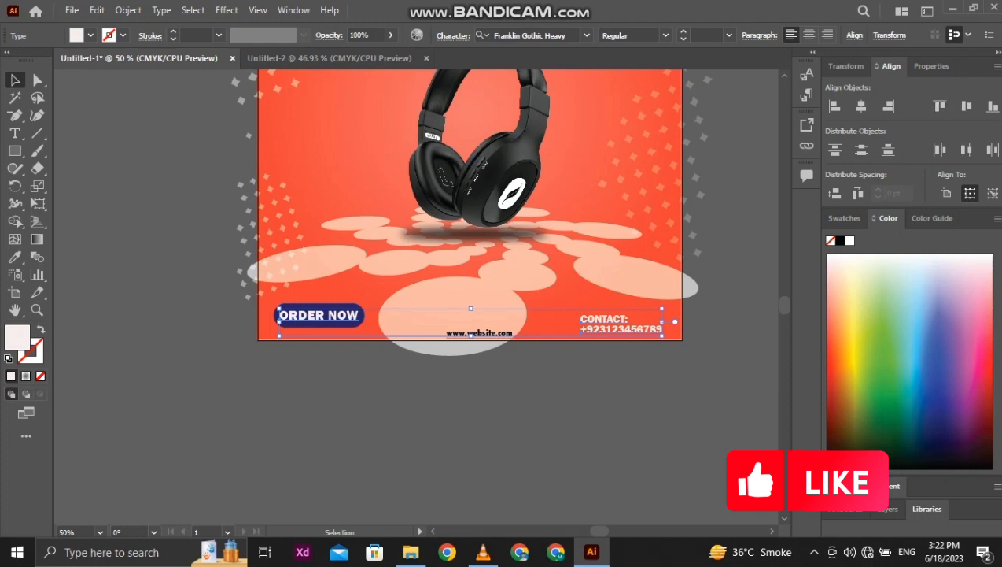
click(628, 347)
right_click(603, 321)
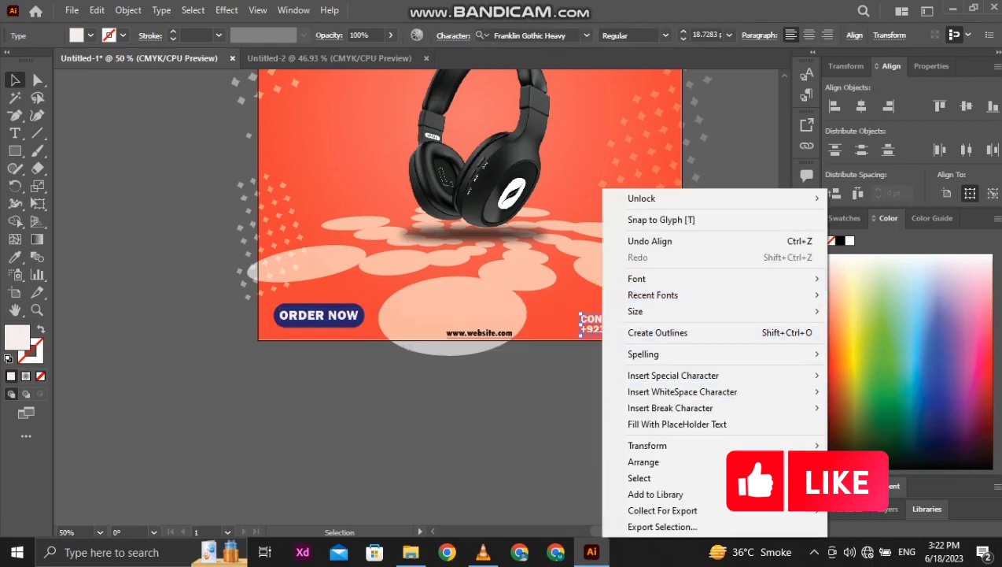
click(593, 337)
Color the "CONTACT:" label with the navy of the button pill and align its right edge with the phone number.
click(586, 323)
key(i)
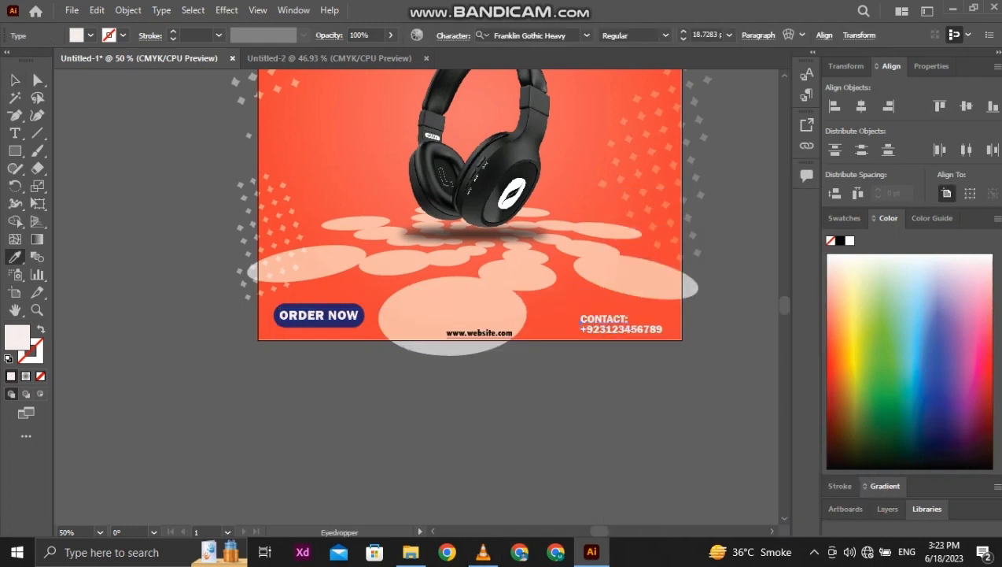
click(319, 315)
key(v)
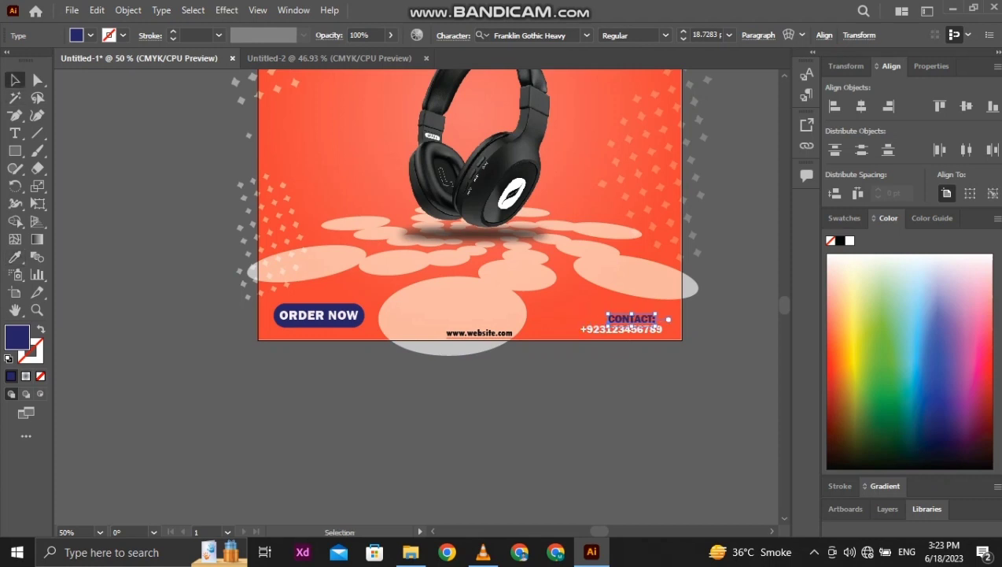
drag(675, 319, 665, 333)
key(ctrl+shift+a)
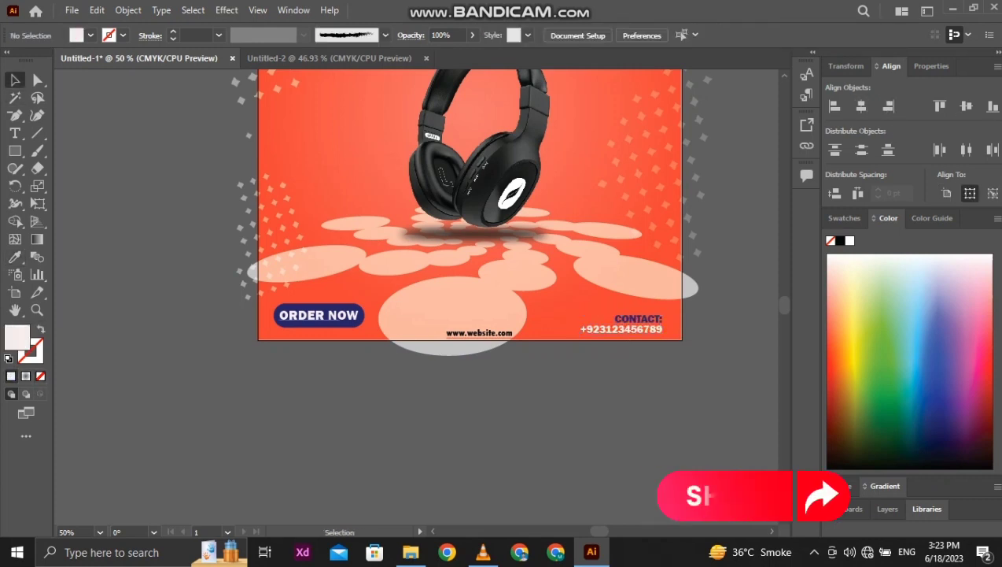
Move the "ORDER NOW" text and its navy pill together slightly closer to the poster's lower edge.
drag(266, 296, 370, 332)
key(shift+Down)
key(ctrl+shift+a)
Widen the translucent dark slanted shape on both sides so it sits behind the whole title block.
key(ctrl+minus)
key(ctrl+minus)
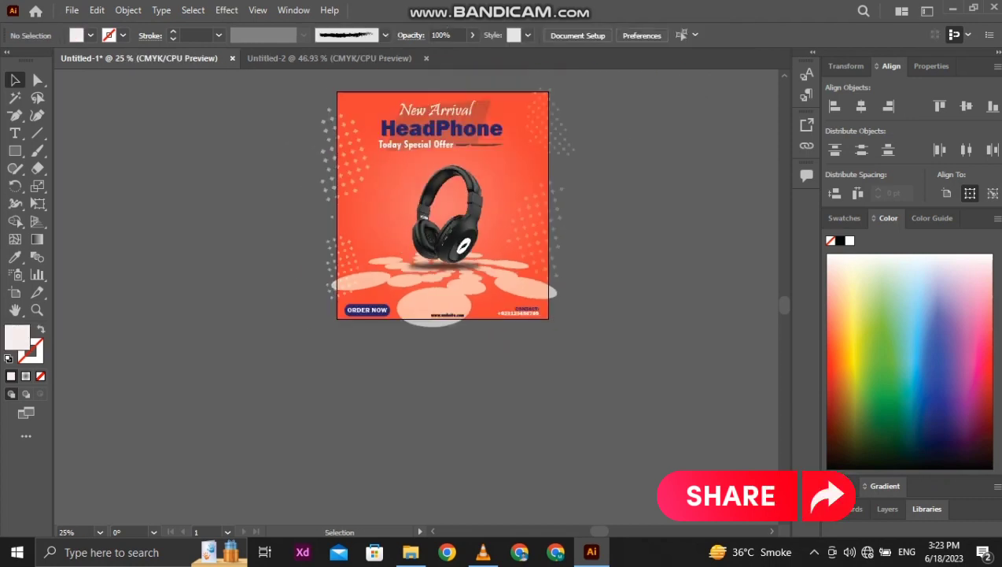
click(488, 111)
drag(525, 110, 554, 112)
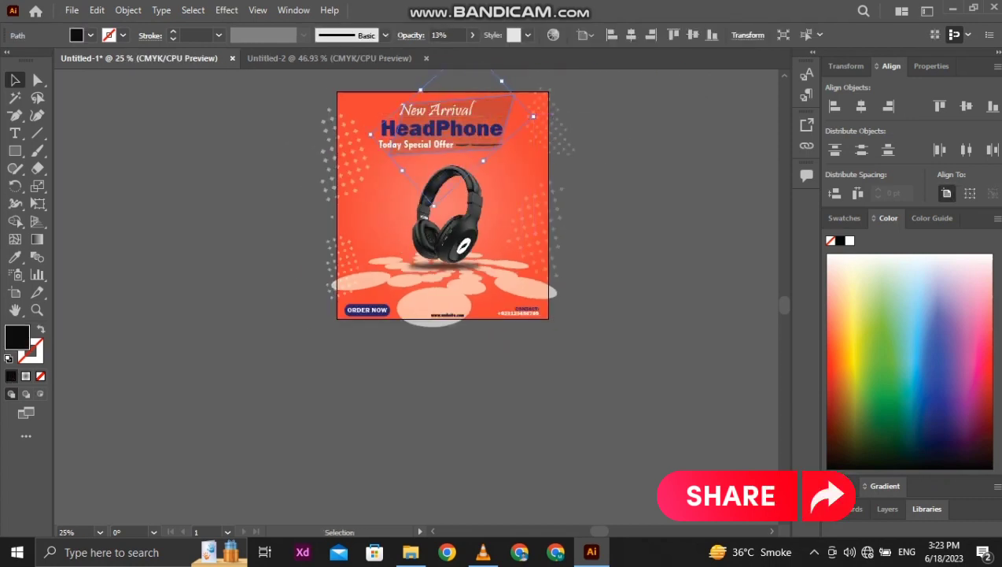
drag(356, 132, 347, 134)
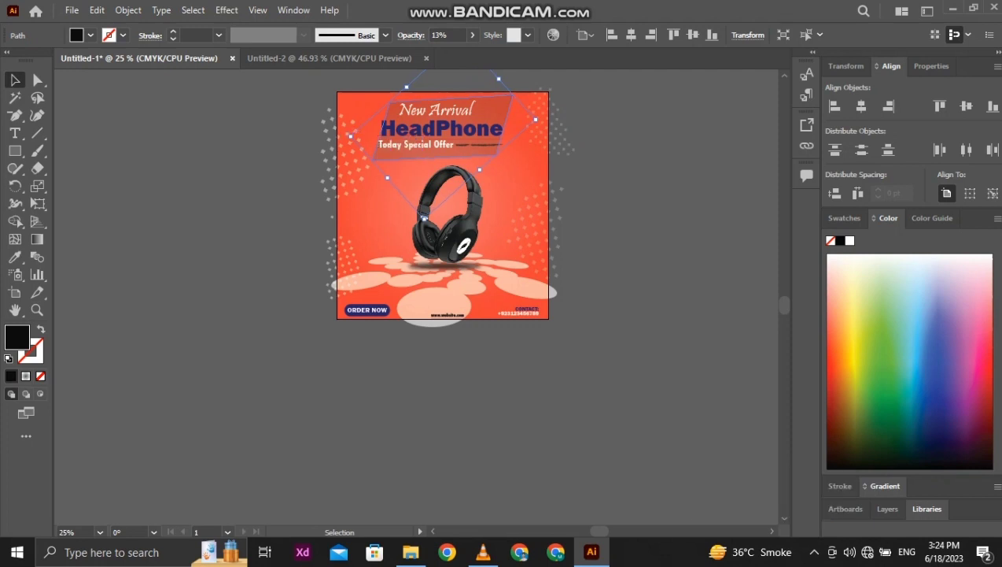
key(ctrl+shift+a)
key(ctrl+0)
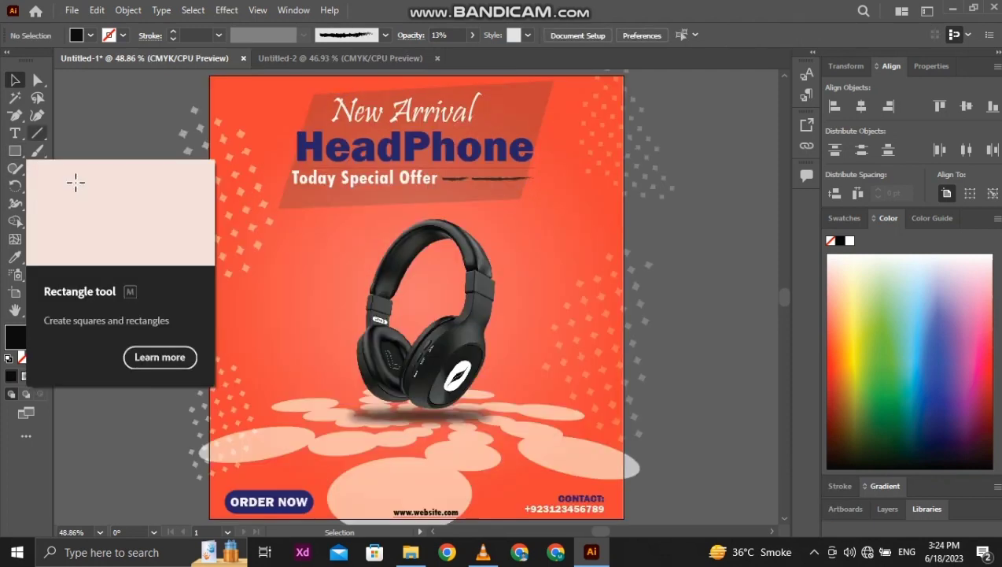
Draw a circle about 88 pt wide beside the poster and fill it with f7f7f7.
drag(15, 150, 83, 186)
drag(75, 253, 124, 301)
key(v)
double_click(17, 337)
text(f7f7f7)
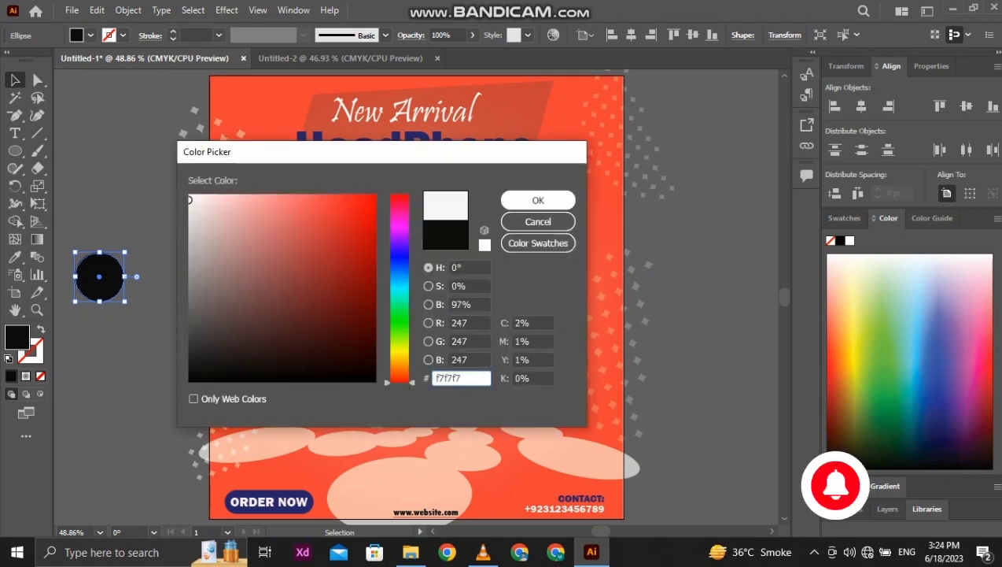
key(Return)
Duplicate the off-white circle several times into an overlapping cluster shaped like a cloud.
key(ctrl+shift+a)
drag(99, 276, 112, 308)
click(15, 222)
key(v)
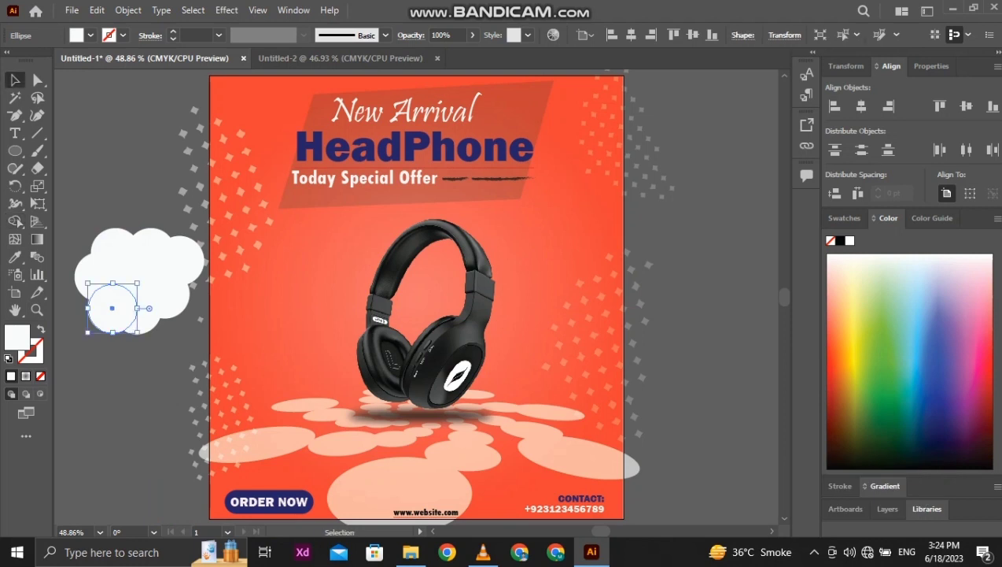
Merge all the overlapping circles into a single cloud shape with the Shape Builder, including the small gaps inside.
key(ctrl+shift+a)
drag(86, 238, 130, 315)
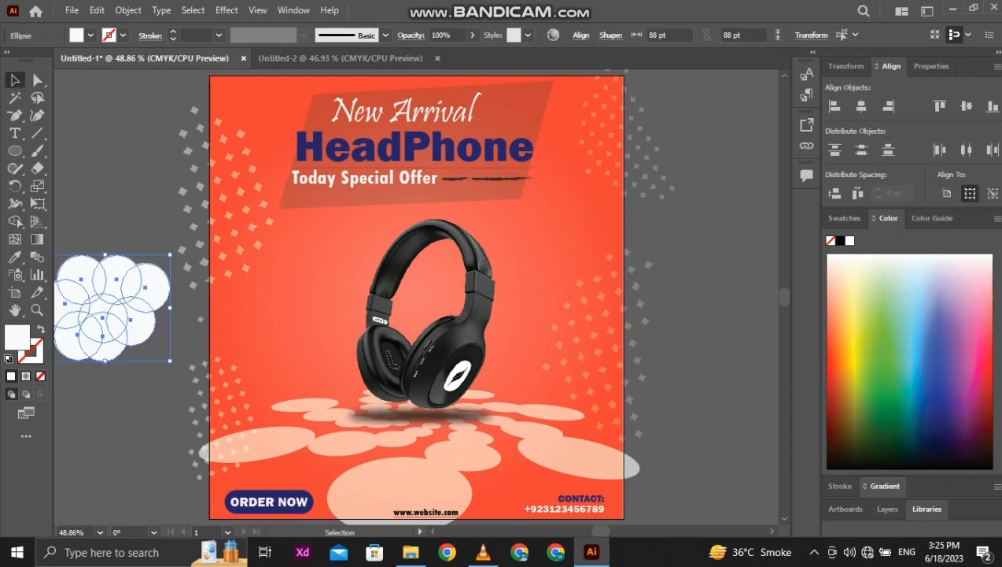
key(ctrl+plus)
key(ctrl+plus)
key(shift+m)
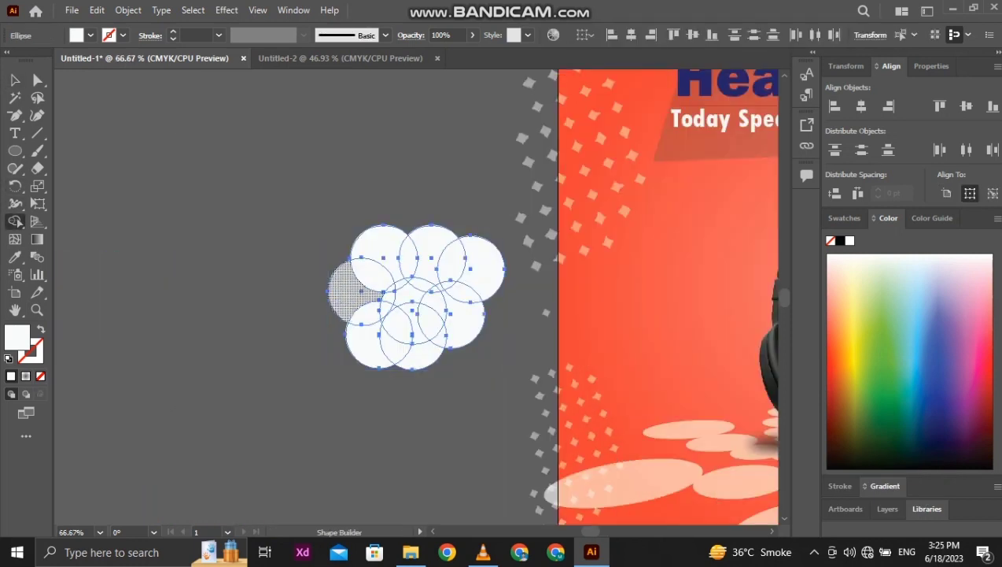
mouse_move(385, 274)
mouse_down()
mouse_move(407, 263)
mouse_move(468, 275)
mouse_move(460, 296)
mouse_move(430, 316)
mouse_move(439, 336)
mouse_move(401, 329)
mouse_move(374, 346)
mouse_up()
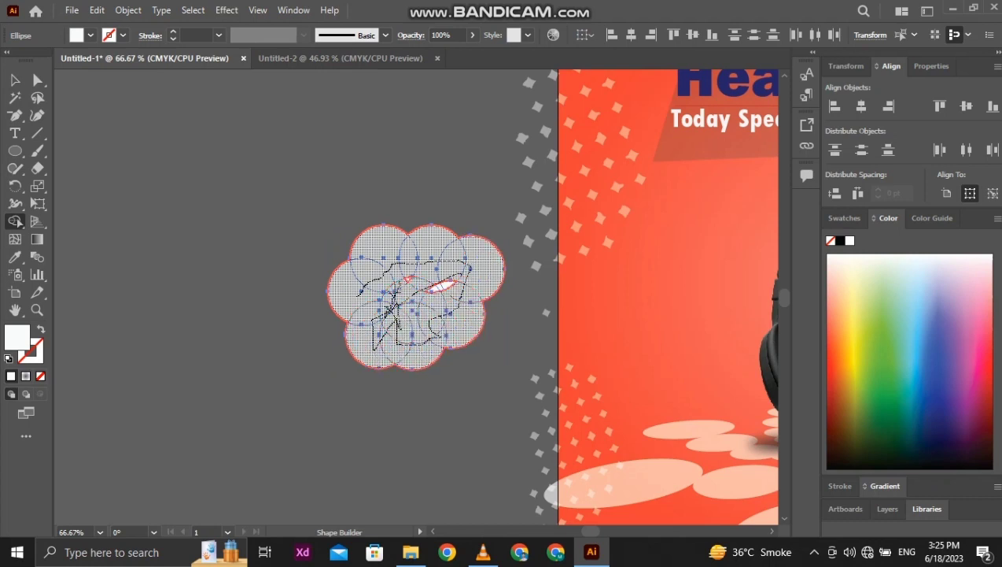
drag(409, 277, 318, 299)
Move the merged cloud onto the poster to the left of the headphones and scale it down.
key(v)
drag(407, 369, 369, 343)
key(ctrl+0)
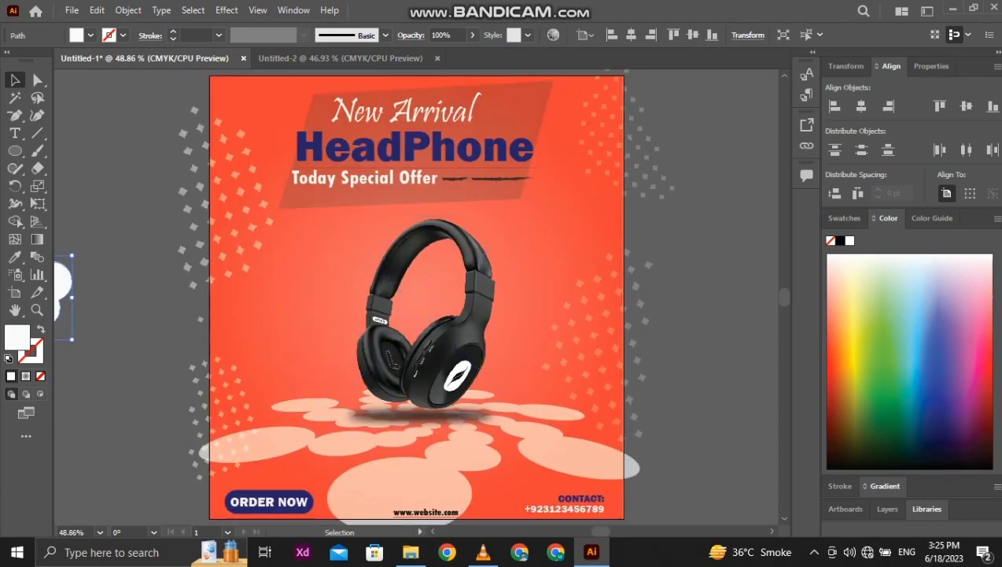
drag(64, 293, 276, 285)
drag(331, 324, 344, 298)
Add two progressively smaller copies of the cloud leading toward the headphones, like a thought bubble.
double_click(266, 270)
alt+drag(307, 263, 343, 298)
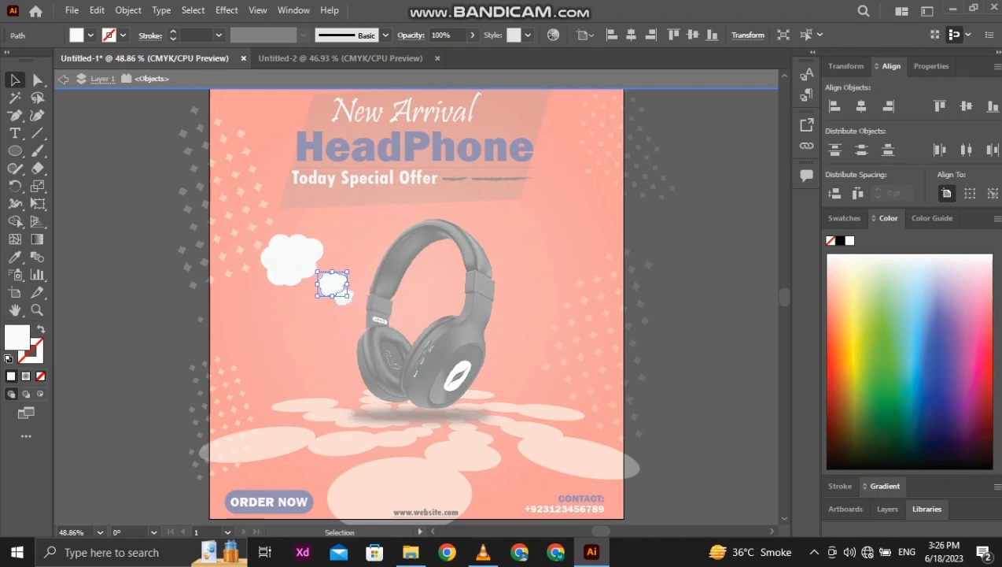
double_click(314, 301)
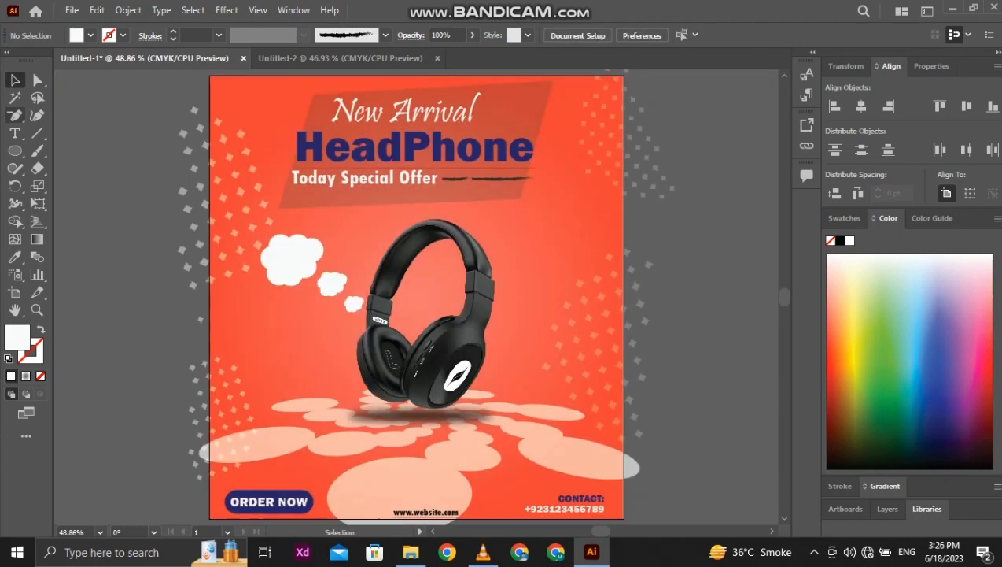
Add the text "35%" and scale it down to fit inside the largest cloud.
click(14, 133)
click(280, 250)
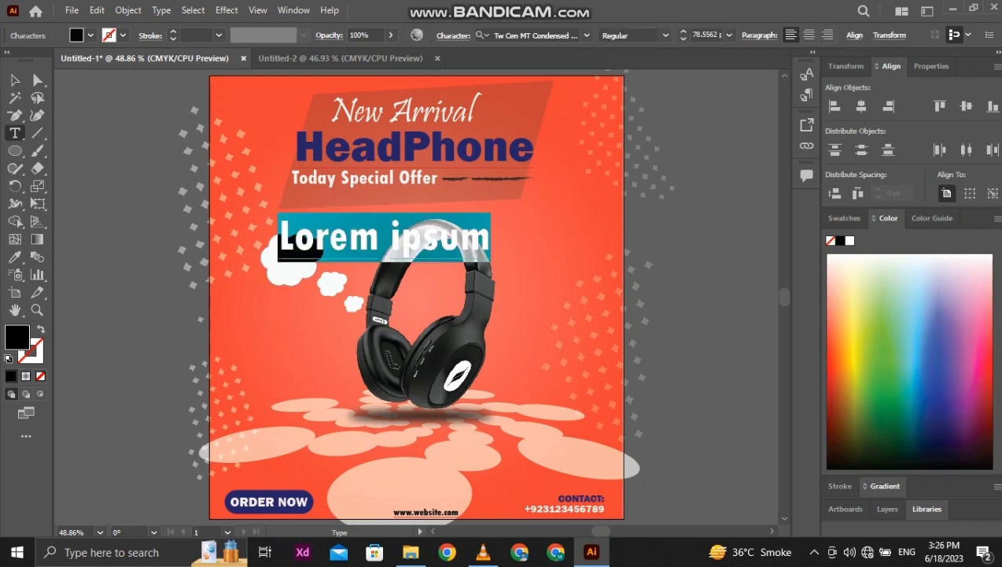
text(35)
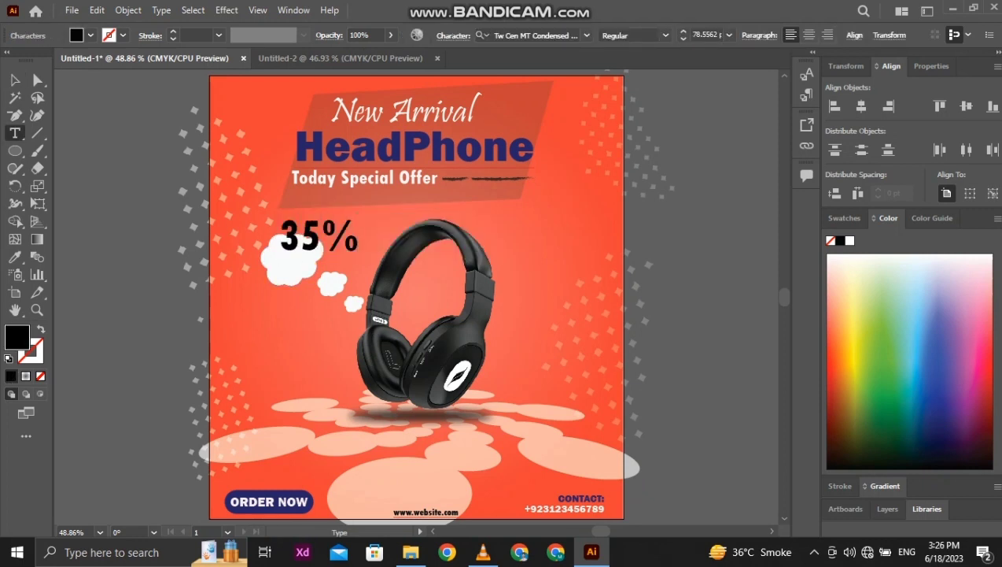
click(15, 80)
drag(344, 245, 292, 256)
Set the "35%" text in Franklin Gothic Heavy, enlarge it to about 39.6 pt and position it within the cloud.
double_click(292, 255)
click(586, 35)
click(543, 170)
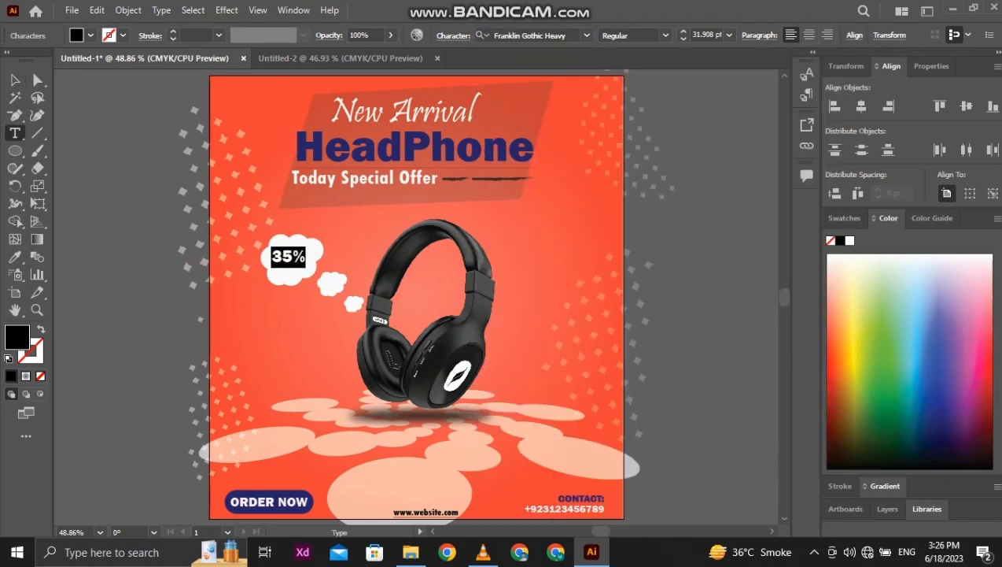
click(15, 79)
drag(306, 267, 314, 272)
drag(304, 255, 314, 267)
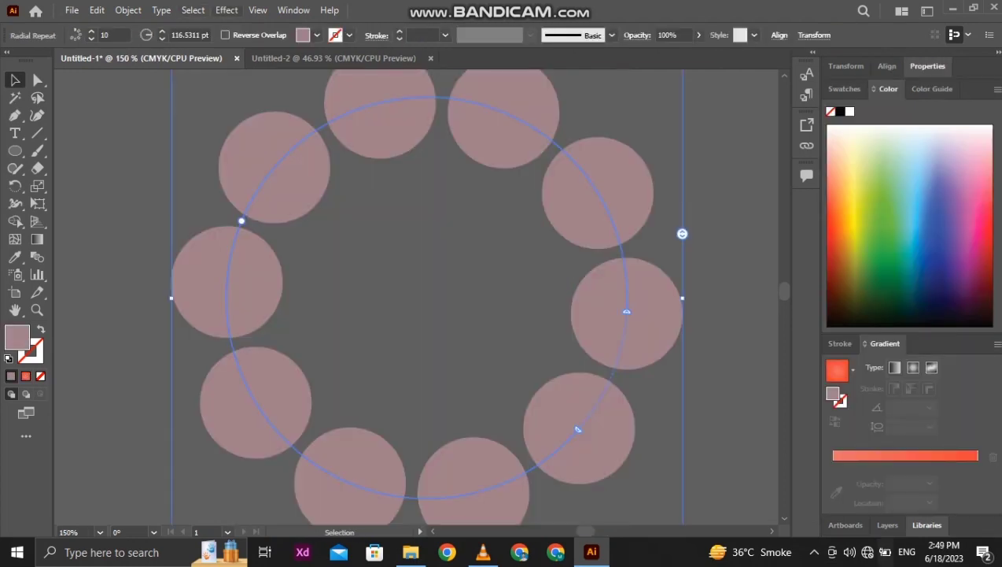
click(193, 10)
mouse_move(128, 10)
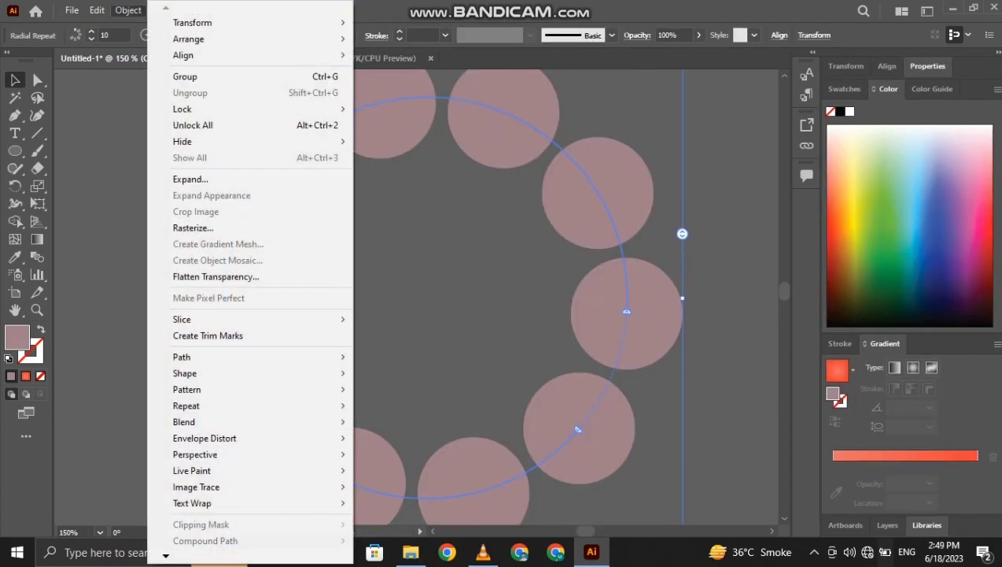
mouse_move(175, 22)
click(390, 22)
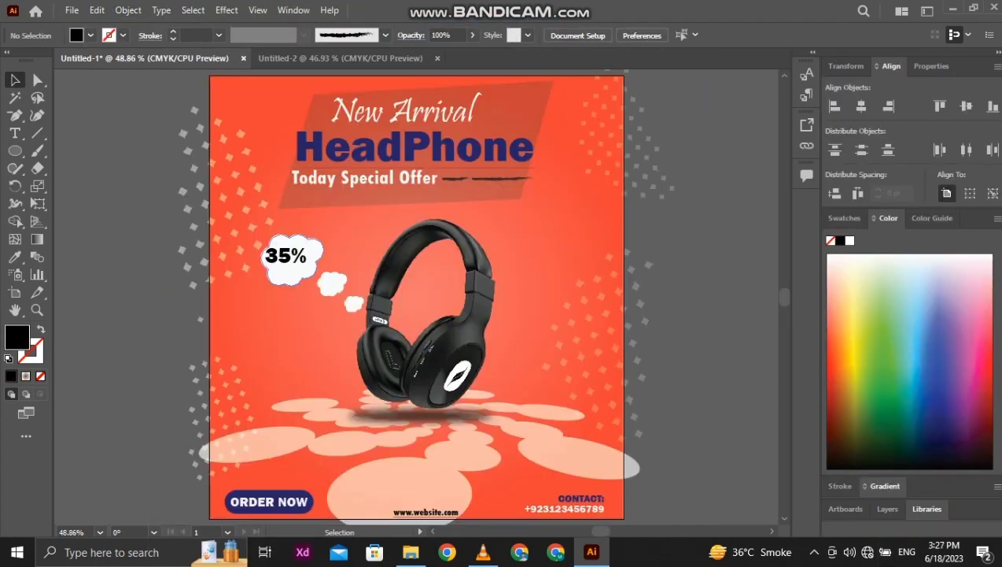
Turn the three clouds into unfilled white outlines, with a 2 pt stroke on the largest one.
click(41, 329)
key(ctrl+z)
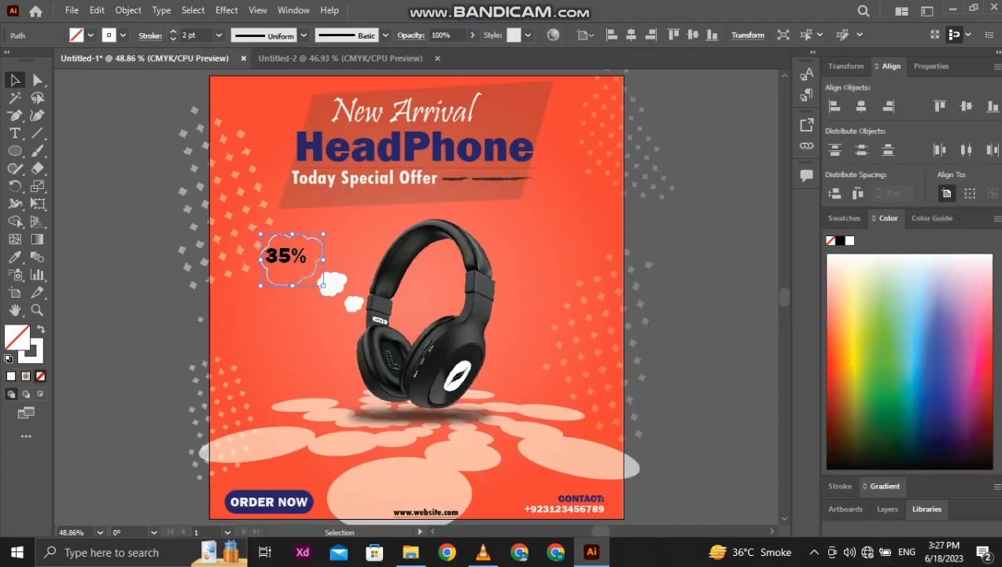
key(ctrl+shift+a)
click(332, 283)
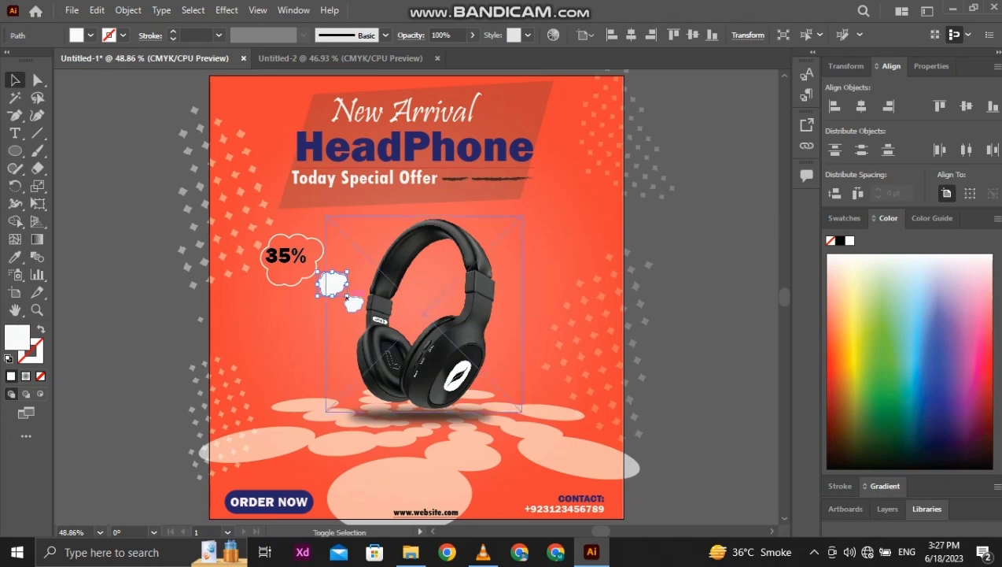
shift+click(353, 303)
key(shift+x)
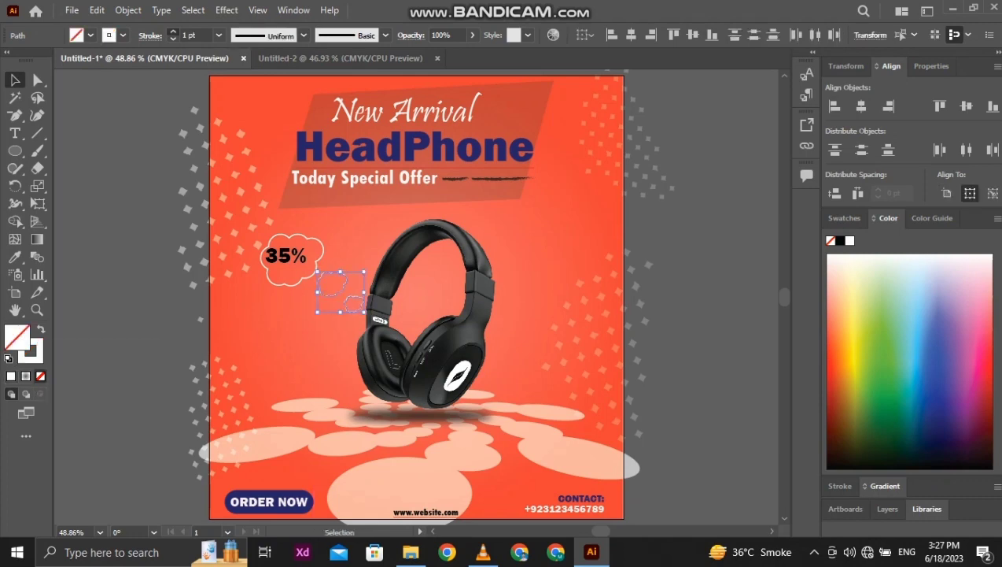
key(ctrl+shift+a)
Color the "35%" text white (ffffff).
double_click(302, 257)
key(ctrl+a)
double_click(16, 337)
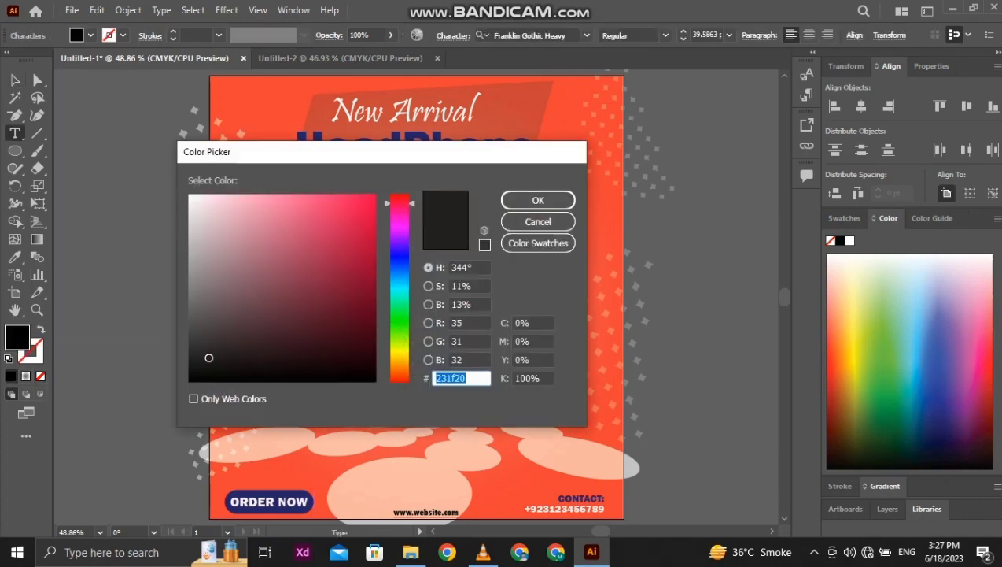
text(ffffff)
key(Return)
key(Escape)
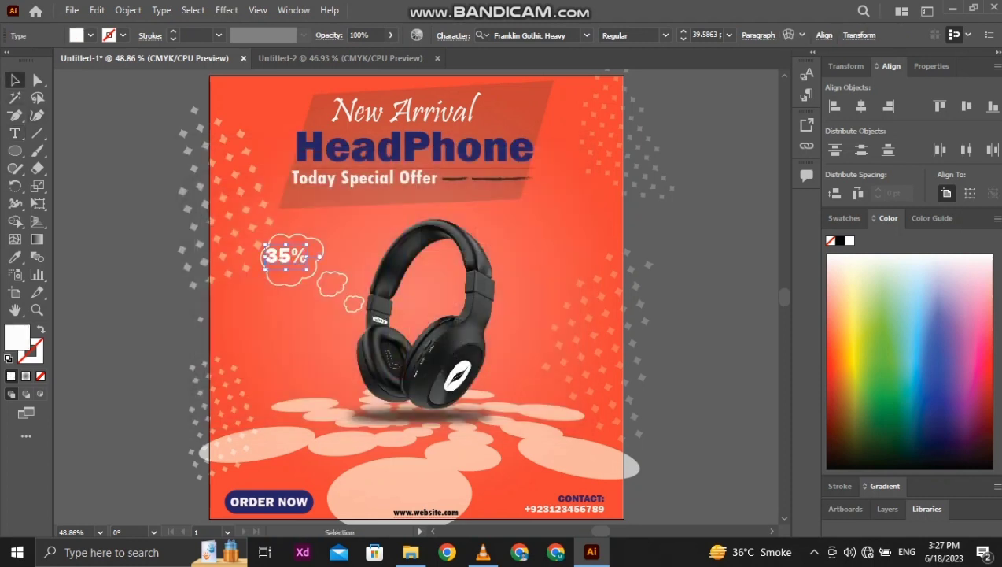
Add the letter "o" on the empty canvas beside the artboard and place a copy below it changed to "F".
key(ctrl+shift+a)
key(t)
text(o)
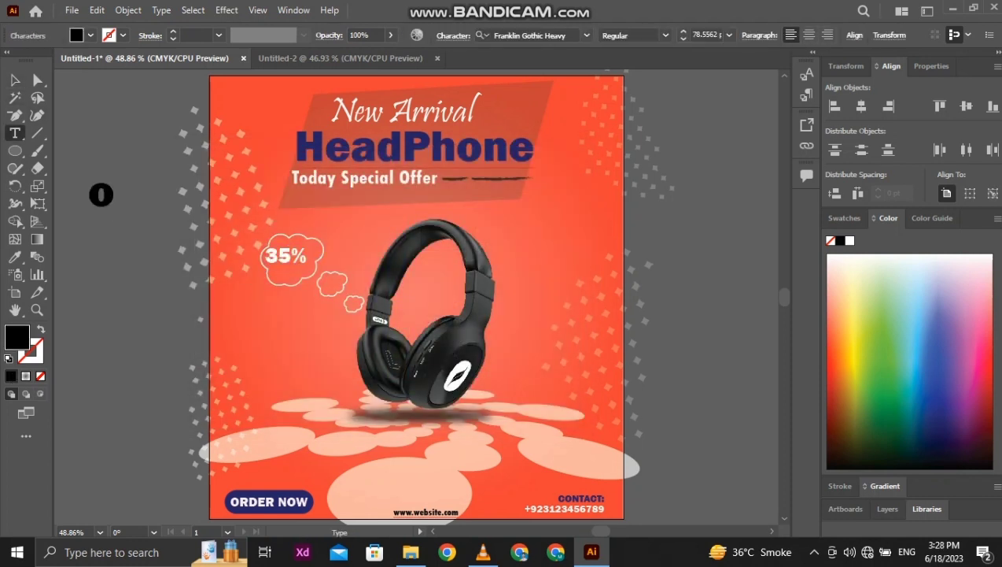
click(15, 80)
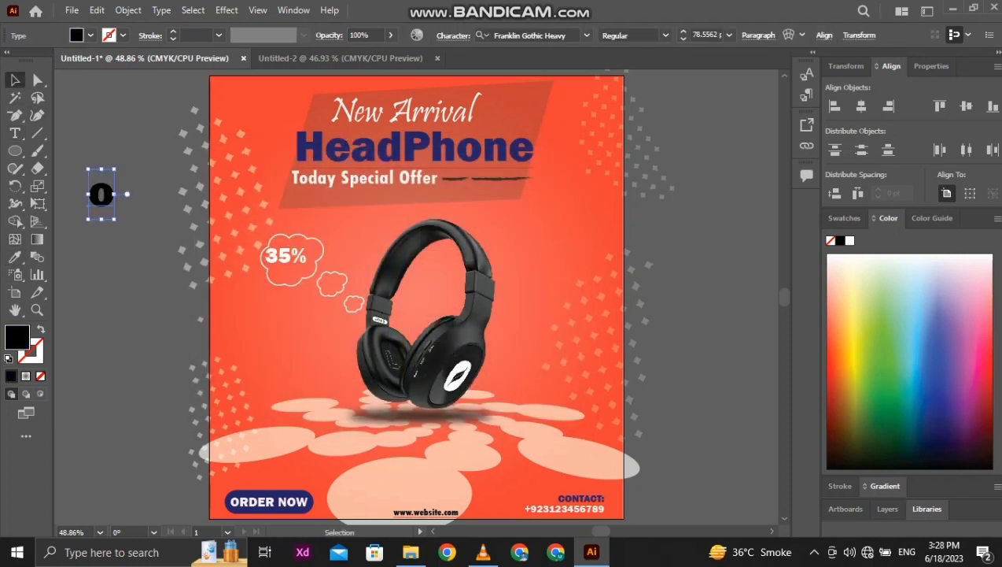
alt+drag(112, 195, 112, 237)
triple_click(112, 237)
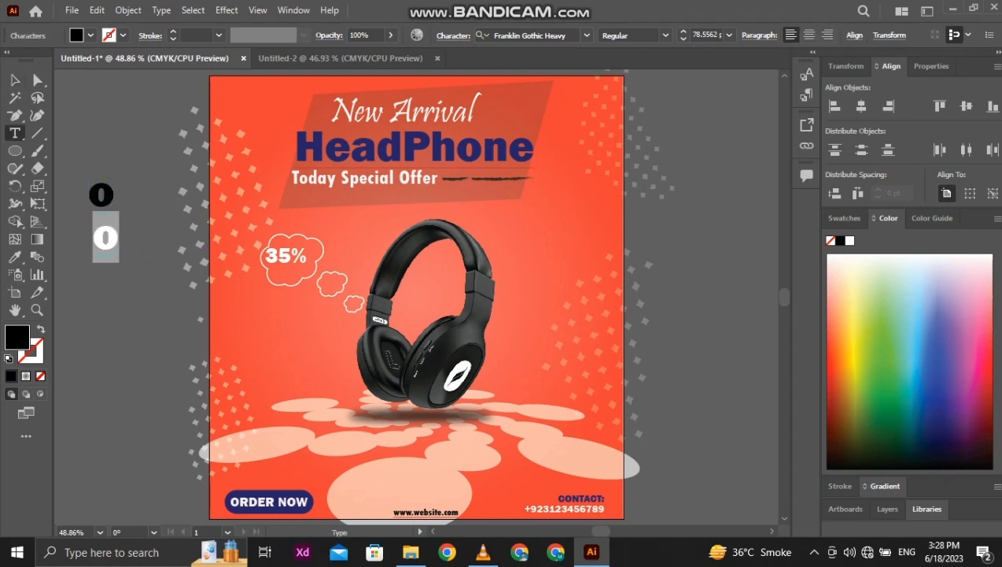
key(BackSpace)
key(Escape)
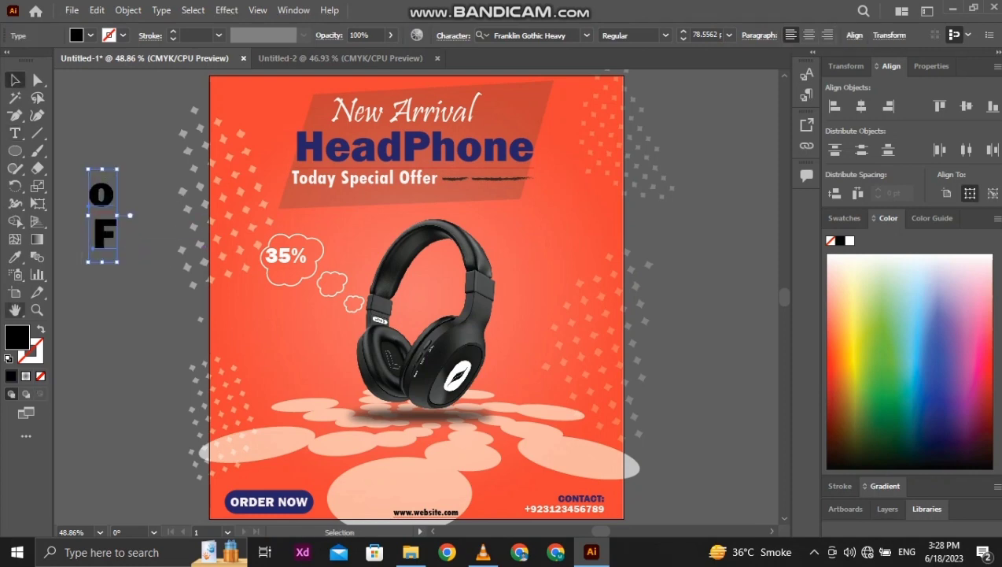
Color the "o" and "F" letters white and center them horizontally on each other.
double_click(17, 336)
key(Return)
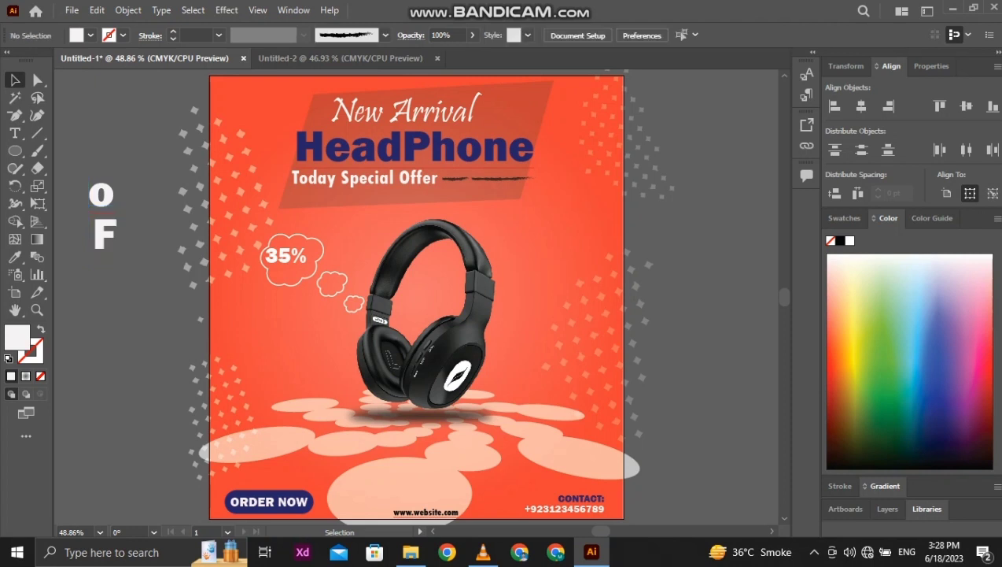
click(861, 105)
click(124, 232)
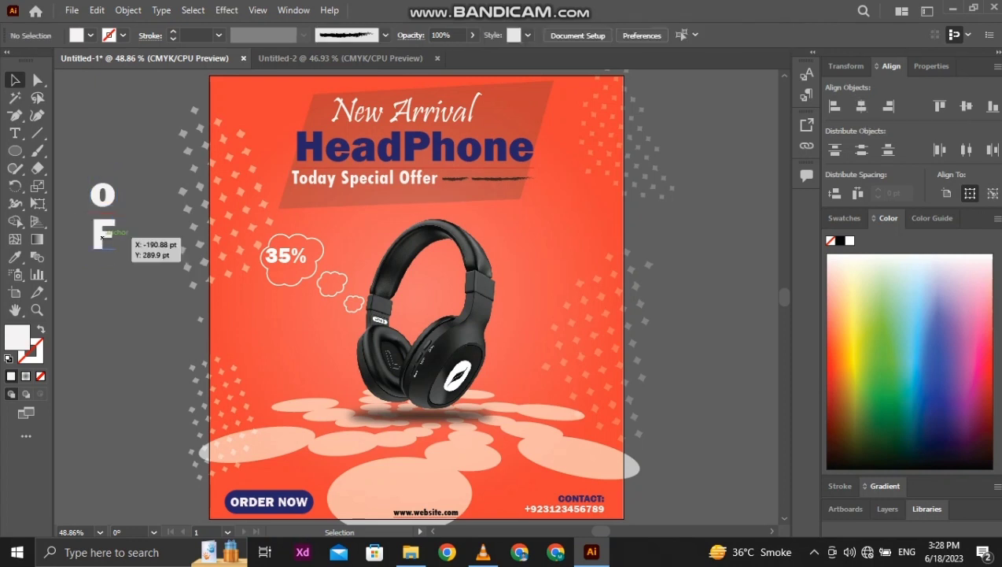
Duplicate the "F" below to stack the word "oFF" vertically and scale the letters down to about 31.5 pt.
drag(107, 234, 112, 282)
drag(79, 214, 131, 224)
click(859, 149)
click(126, 211)
click(106, 211)
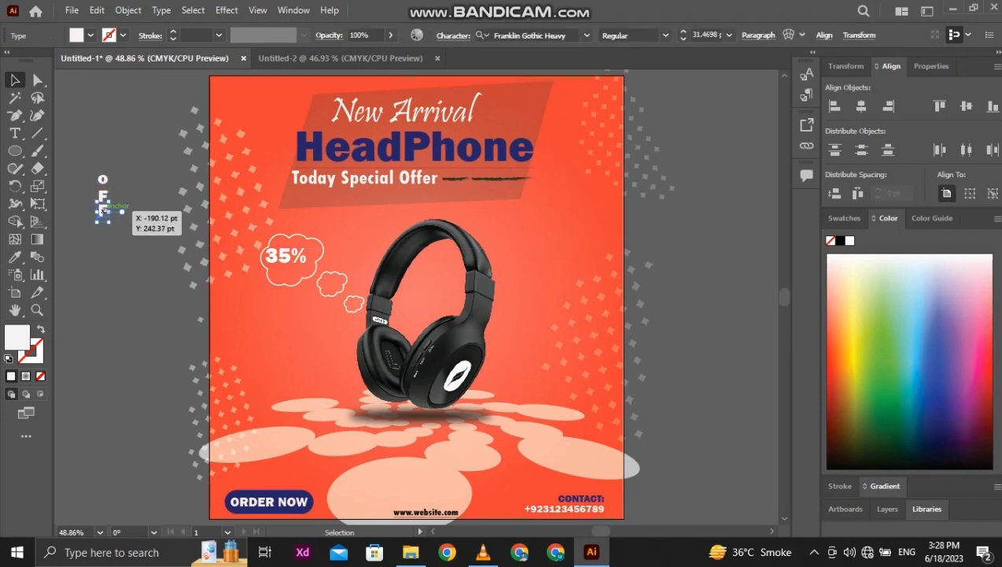
Tighten the vertical gaps between the stacked "oFF" letters.
key(shift+Up)
key(shift+Up)
drag(85, 167, 125, 209)
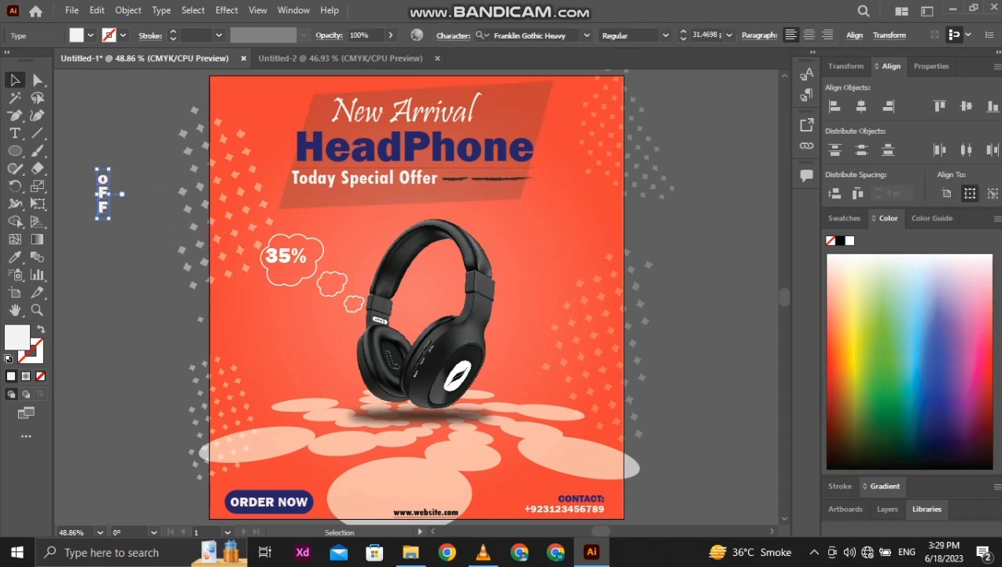
click(118, 176)
key(shift+Up)
Scale the stacked "oFF" letters to about 25.4 pt and place them in the largest cloud directly after "35%".
drag(85, 165, 280, 260)
click(312, 247)
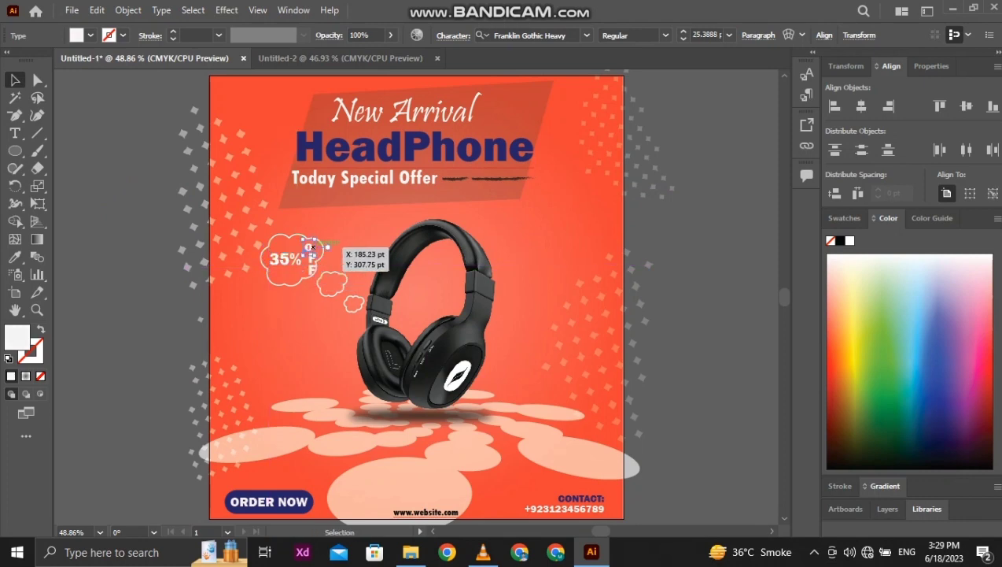
key(ctrl+plus)
key(ctrl+plus)
key(ctrl+plus)
shift+click(425, 346)
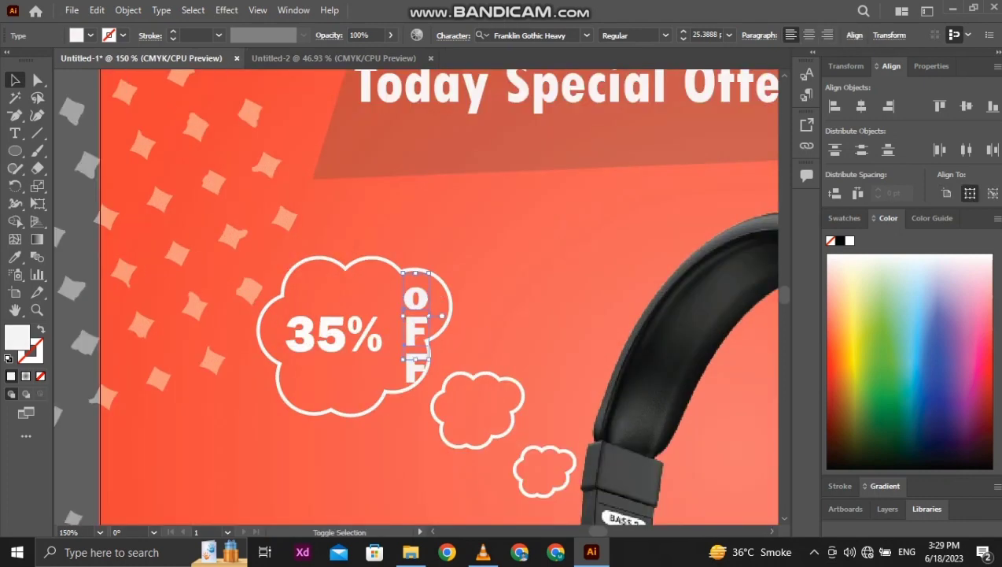
shift+click(415, 366)
key(shift+Left)
key(shift+Left)
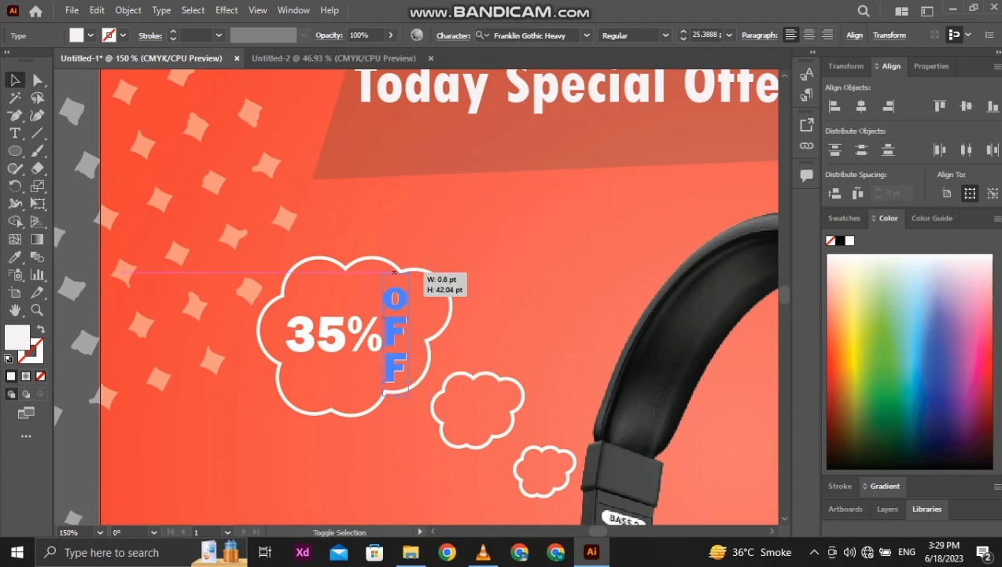